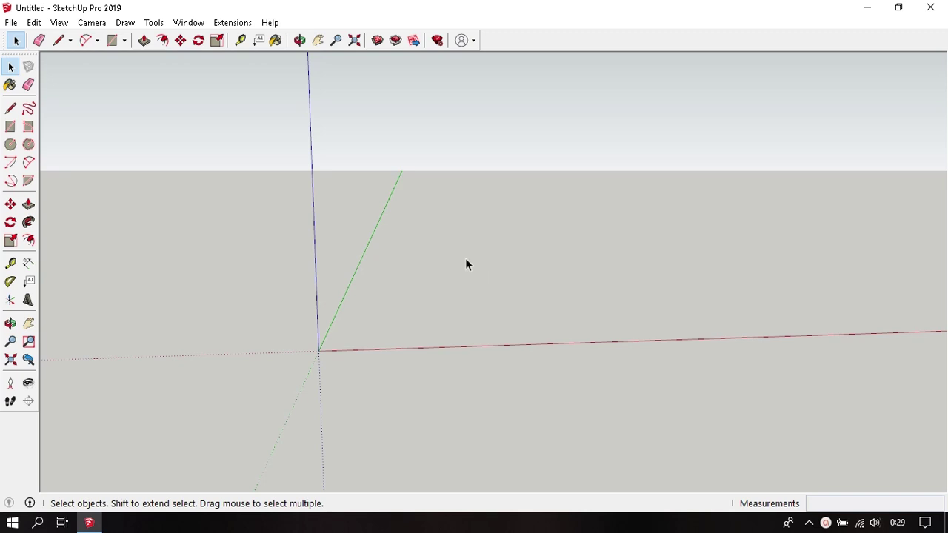
Draw an 1800 × 700 mm rectangle at the origin and raise it 200 mm.
{"action": "middle_click_drag", "start_coordinate": [465, 315], "coordinate": [461, 300]}
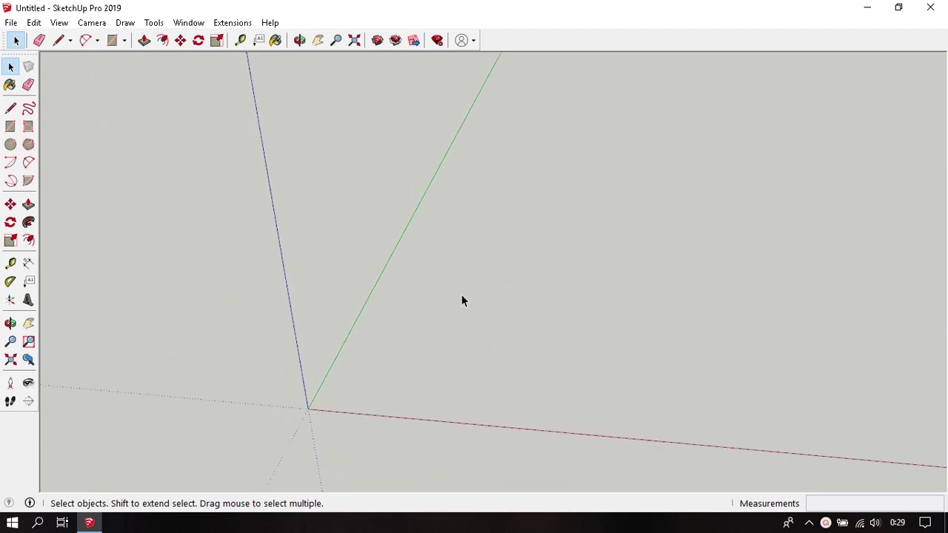
{"action": "key", "text": "r"}
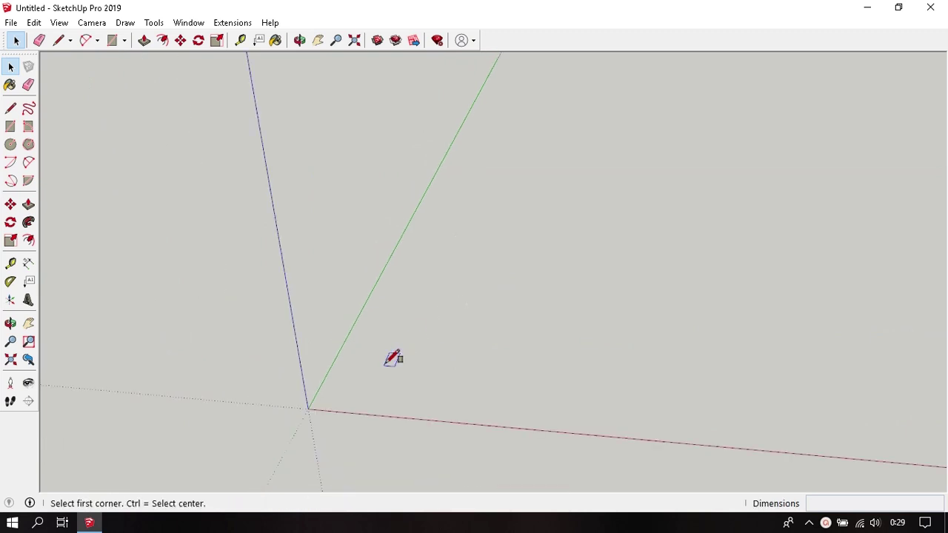
{"action": "left_click", "coordinate": [308, 409]}
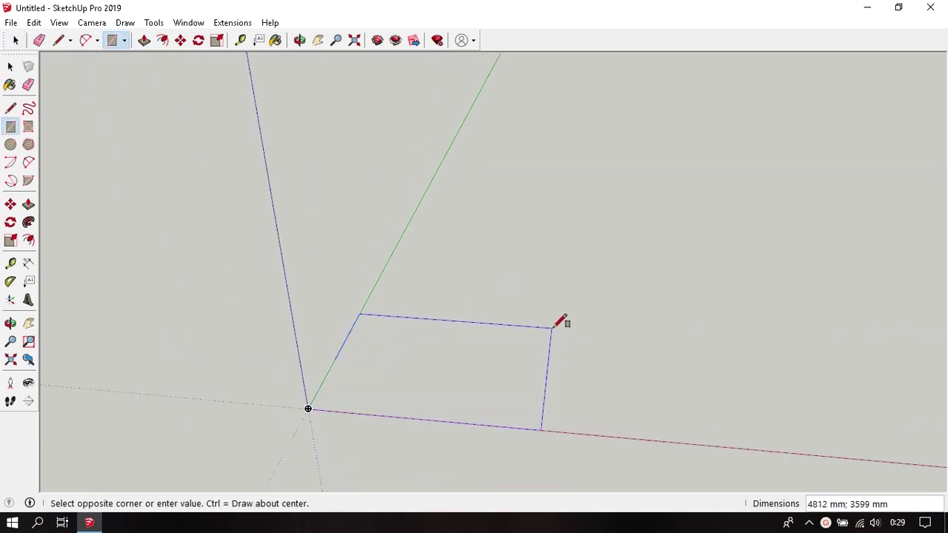
{"action": "type", "text": "1800"}
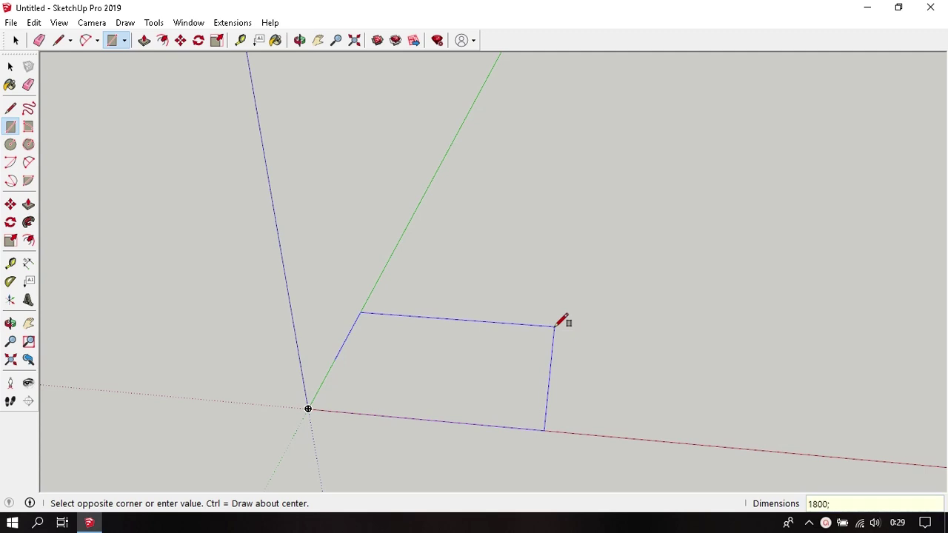
{"action": "type", "text": "700"}
{"action": "key", "text": "Return"}
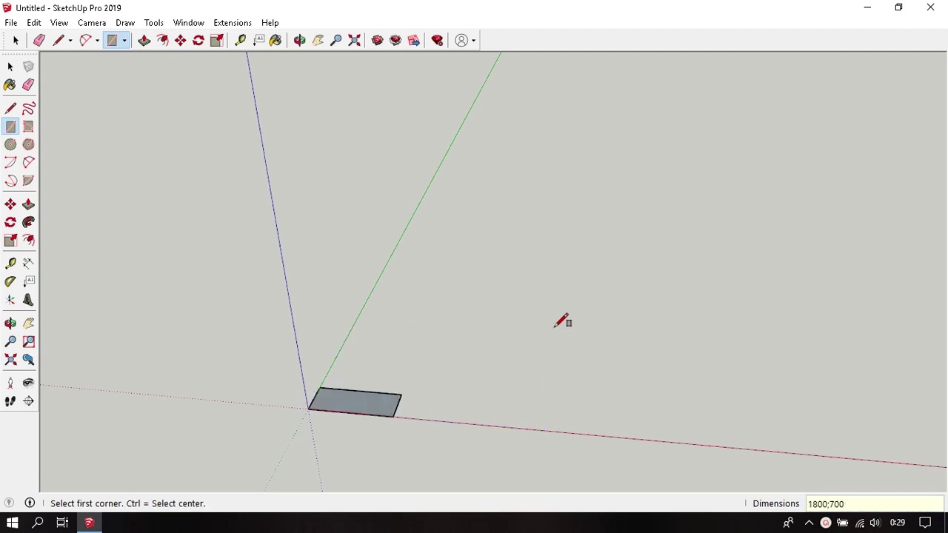
{"action": "key", "text": "p"}
{"action": "scroll", "coordinate": [284, 440], "scroll_direction": "up", "scroll_amount": 2}
{"action": "scroll", "coordinate": [277, 438], "scroll_direction": "up", "scroll_amount": 3}
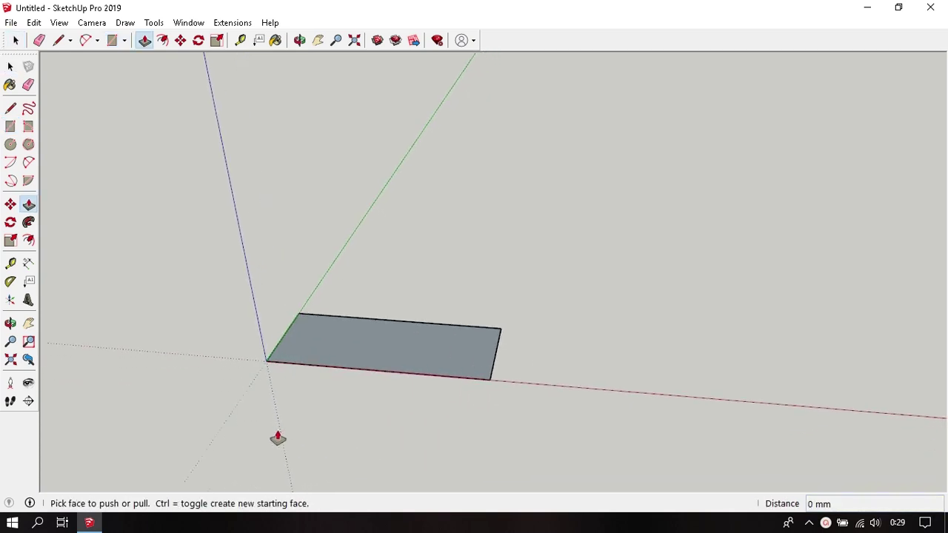
{"action": "left_click", "coordinate": [359, 336]}
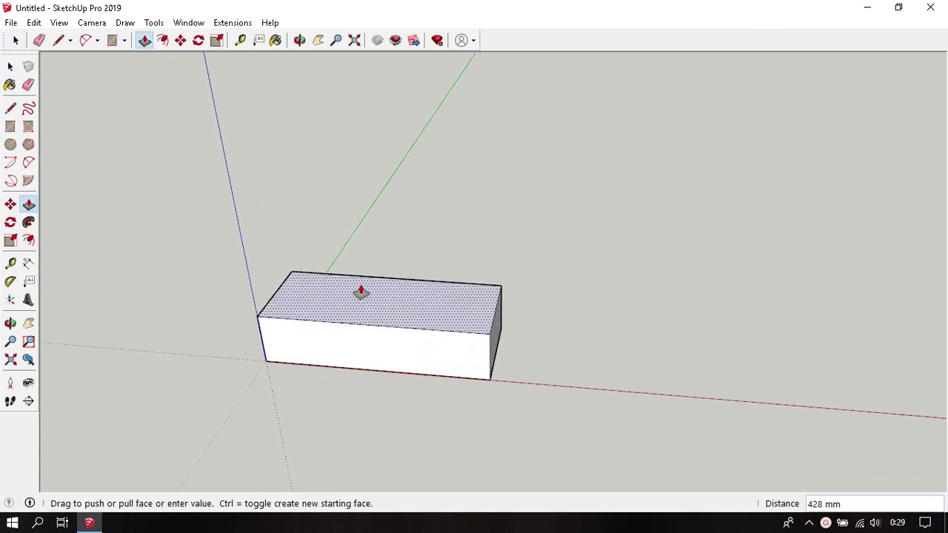
{"action": "type", "text": "20"}
{"action": "type", "text": "0"}
{"action": "key", "text": "Return"}
Make the whole base box a group.
{"action": "key", "text": "space"}
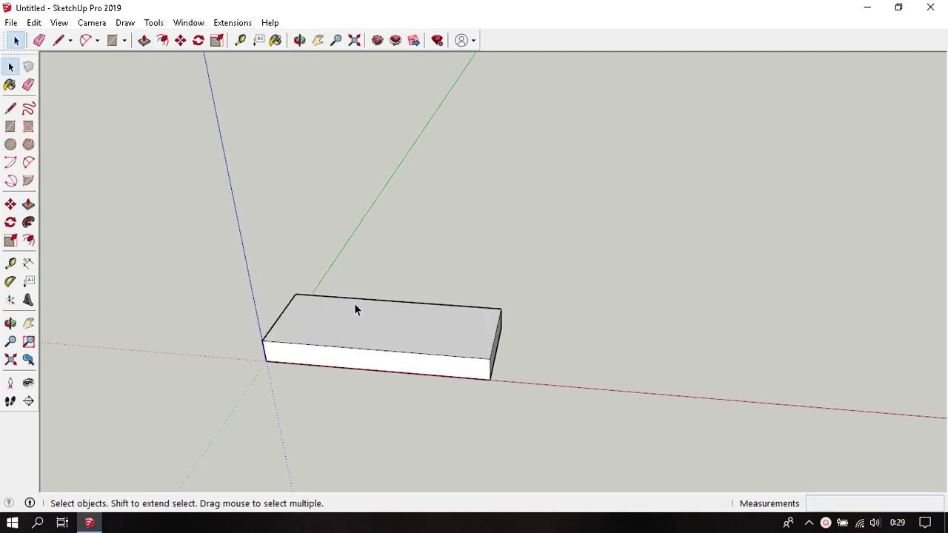
{"action": "triple_click", "coordinate": [354, 304]}
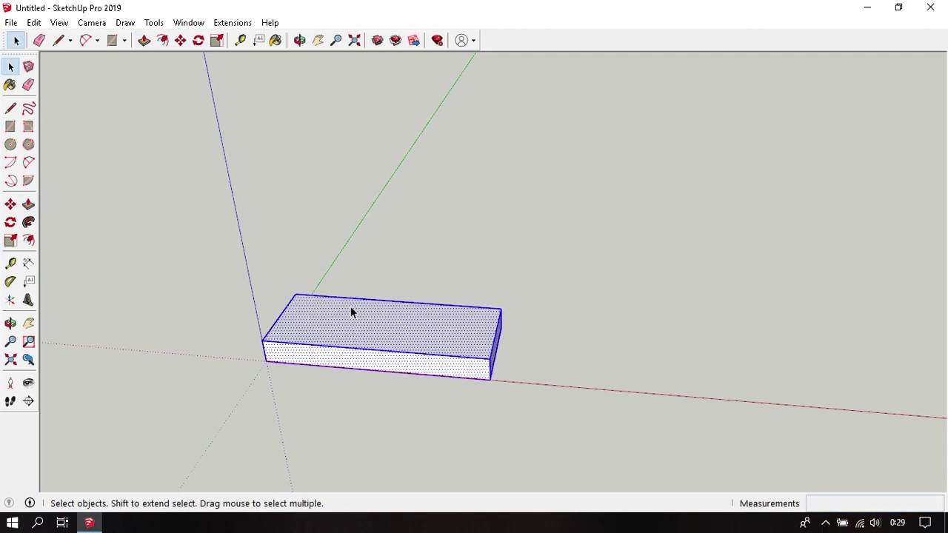
{"action": "right_click", "coordinate": [354, 304]}
{"action": "left_click", "coordinate": [415, 175]}
{"action": "mouse_move", "coordinate": [461, 238]}
{"action": "middle_mouse_down"}
{"action": "mouse_move", "coordinate": [664, 268]}
{"action": "mouse_move", "coordinate": [457, 313]}
{"action": "mouse_move", "coordinate": [429, 360]}
{"action": "middle_mouse_up"}
{"action": "left_click", "coordinate": [665, 268]}
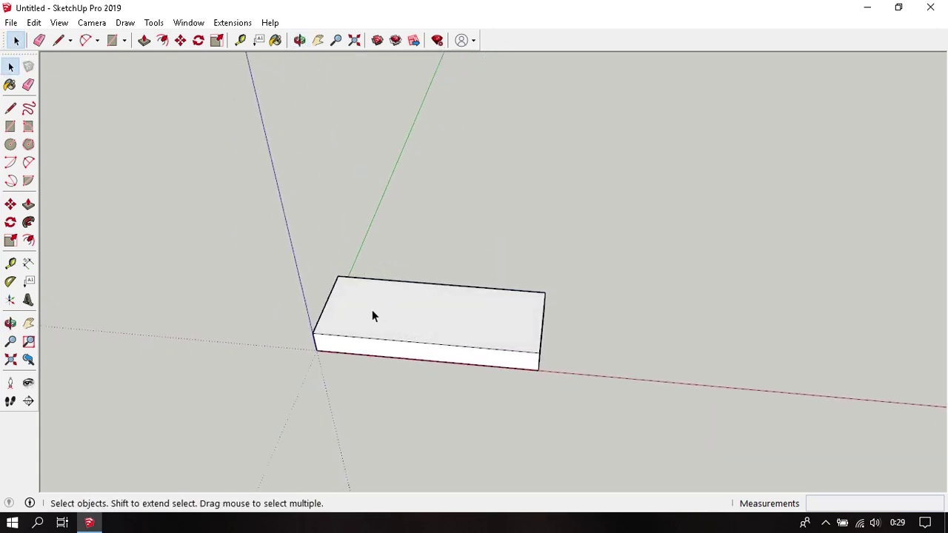
Draw a rectangle over the base's top face and raise it 150 mm into a seat block.
{"action": "key", "text": "r"}
{"action": "left_click", "coordinate": [337, 277]}
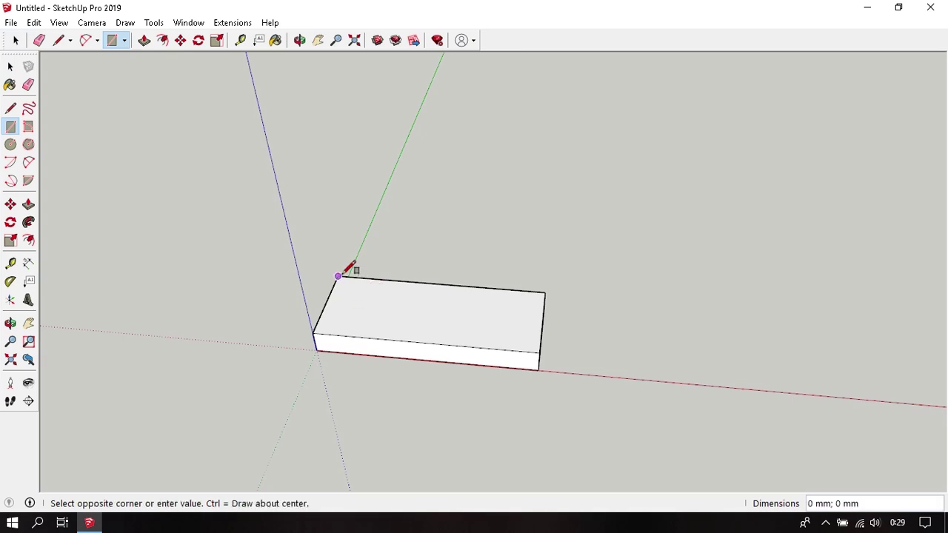
{"action": "left_click", "coordinate": [542, 349]}
{"action": "key", "text": "p"}
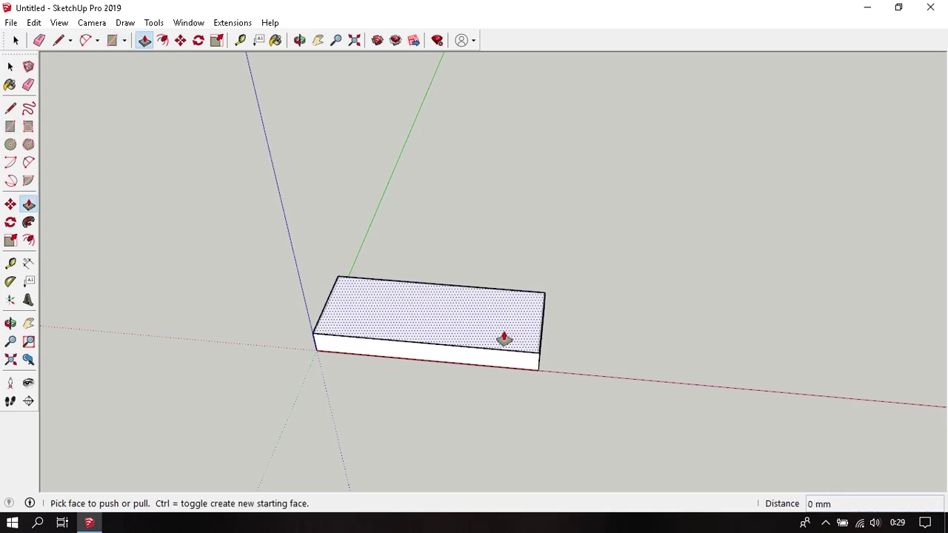
{"action": "left_click", "coordinate": [506, 338]}
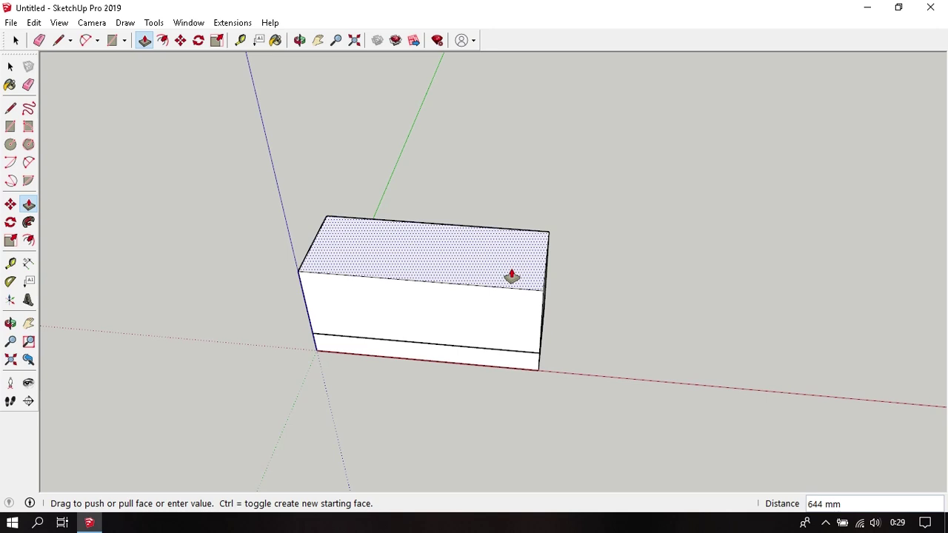
{"action": "type", "text": "150"}
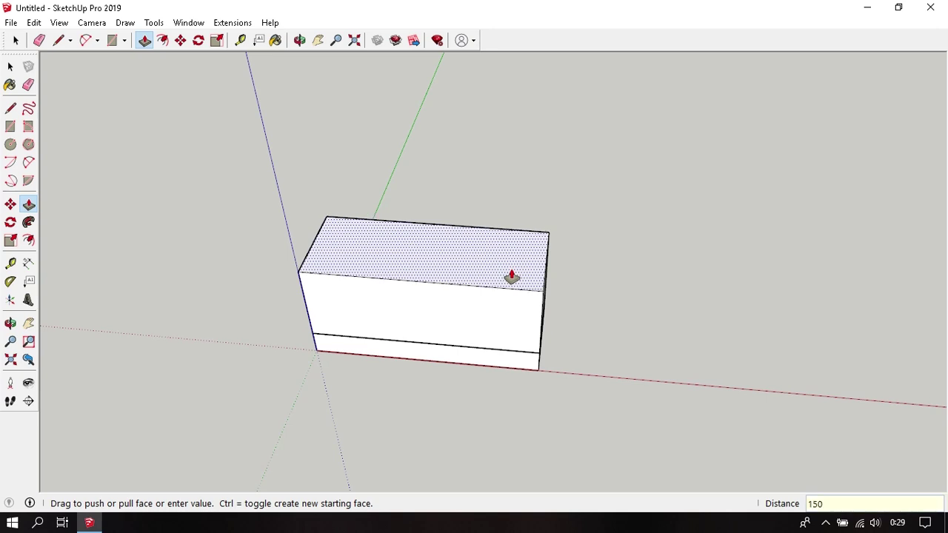
{"action": "key", "text": "Return"}
Group the seat block as its own object.
{"action": "key", "text": "space"}
{"action": "left_click", "coordinate": [474, 307]}
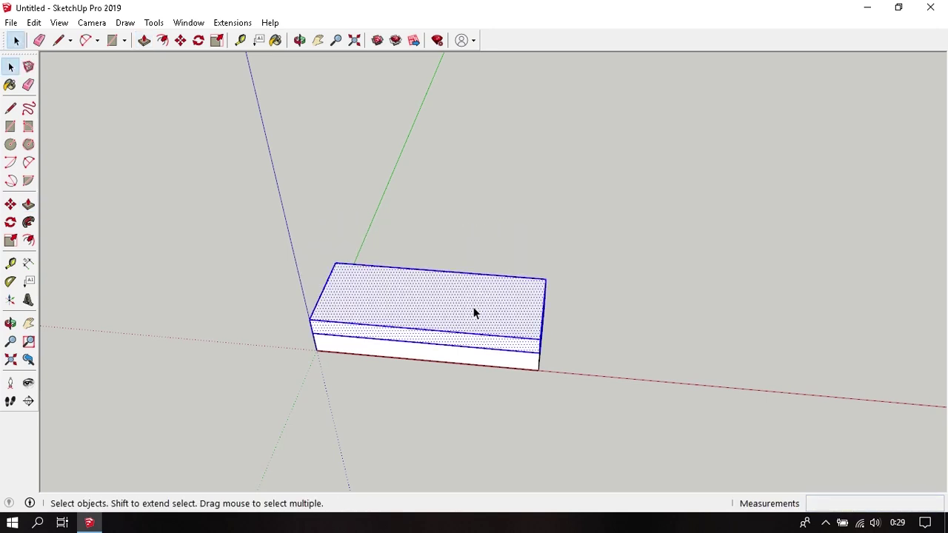
{"action": "right_click", "coordinate": [475, 311]}
{"action": "left_click", "coordinate": [529, 174]}
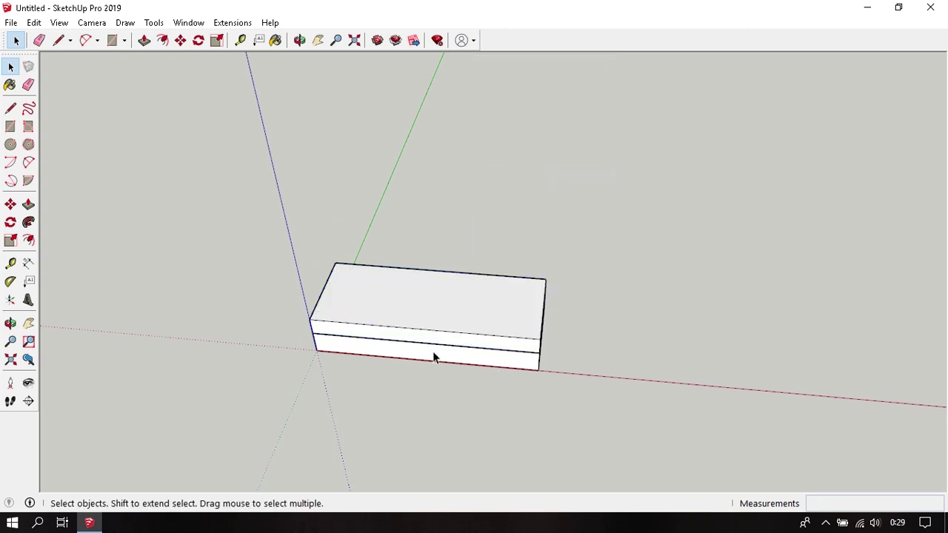
{"action": "mouse_move", "coordinate": [434, 357]}
{"action": "middle_mouse_down"}
{"action": "mouse_move", "coordinate": [416, 346]}
{"action": "mouse_move", "coordinate": [459, 309]}
{"action": "middle_mouse_up"}
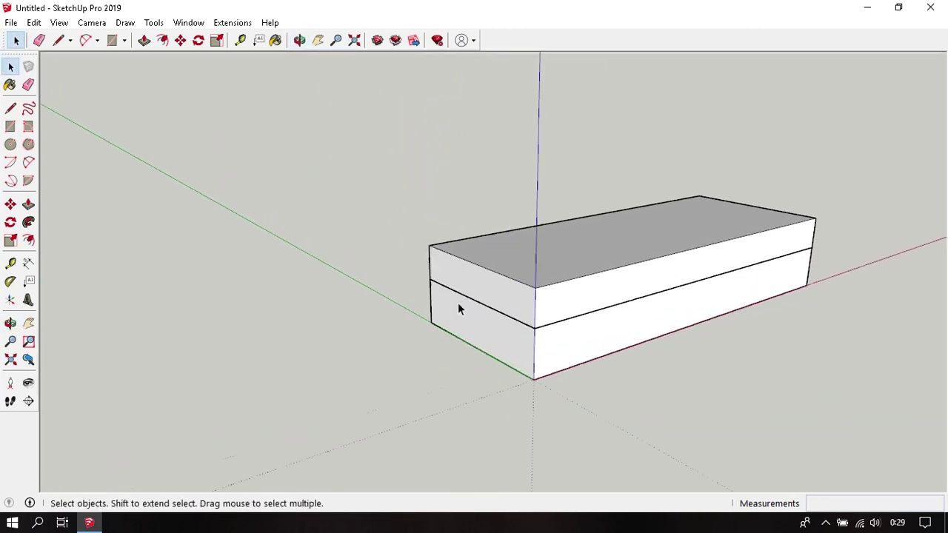
Draw a rectangle on the sofa's left end face and pull it out 150 mm.
{"action": "key", "text": "r"}
{"action": "left_click", "coordinate": [429, 246]}
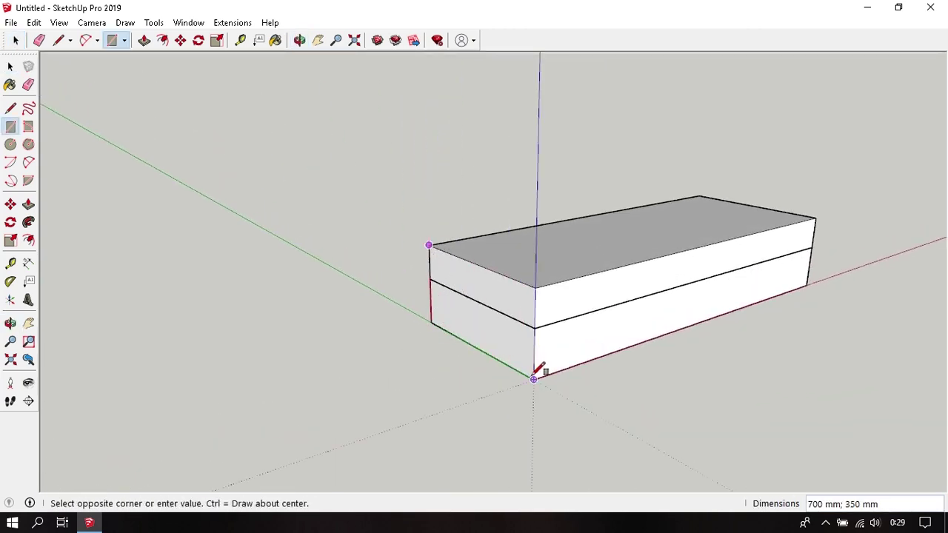
{"action": "left_click", "coordinate": [533, 380]}
{"action": "key", "text": "p"}
{"action": "left_click", "coordinate": [502, 355]}
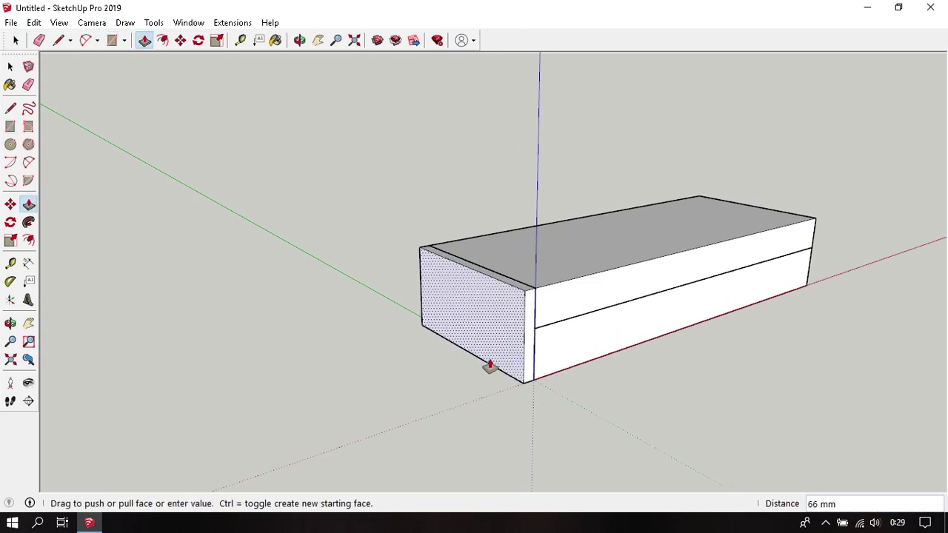
{"action": "type", "text": "150"}
{"action": "key", "text": "Return"}
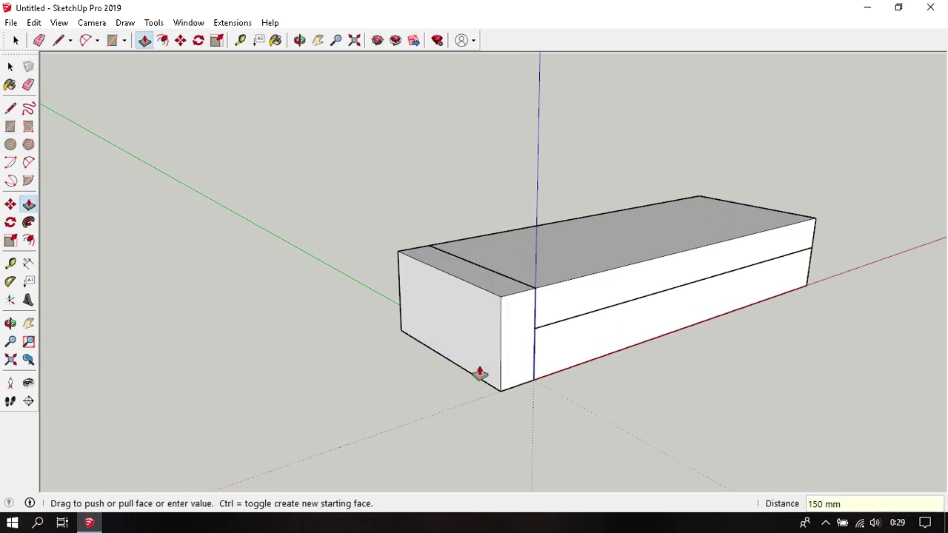
Measure the new block's height, then raise its top 100 mm above the seat.
{"action": "key", "text": "t"}
{"action": "left_click", "coordinate": [501, 296]}
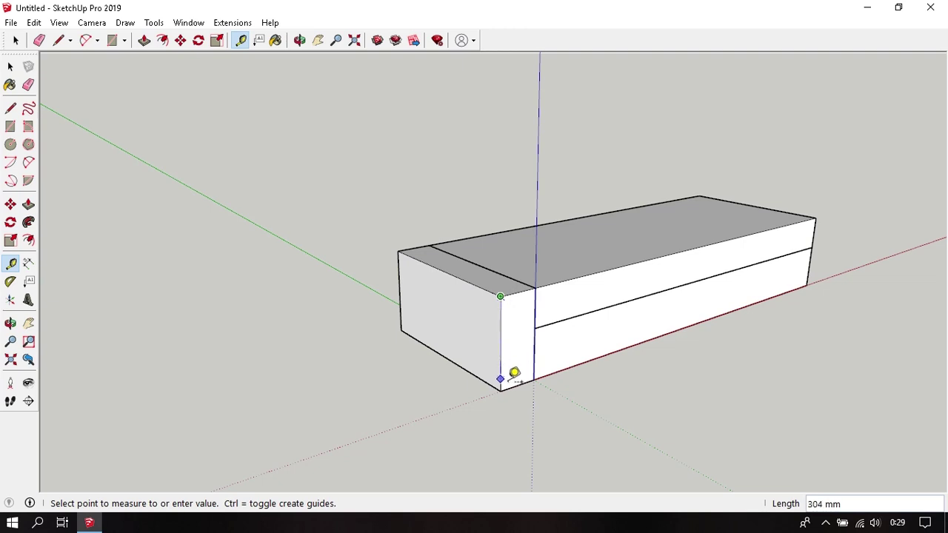
{"action": "key", "text": "space"}
{"action": "key", "text": "p"}
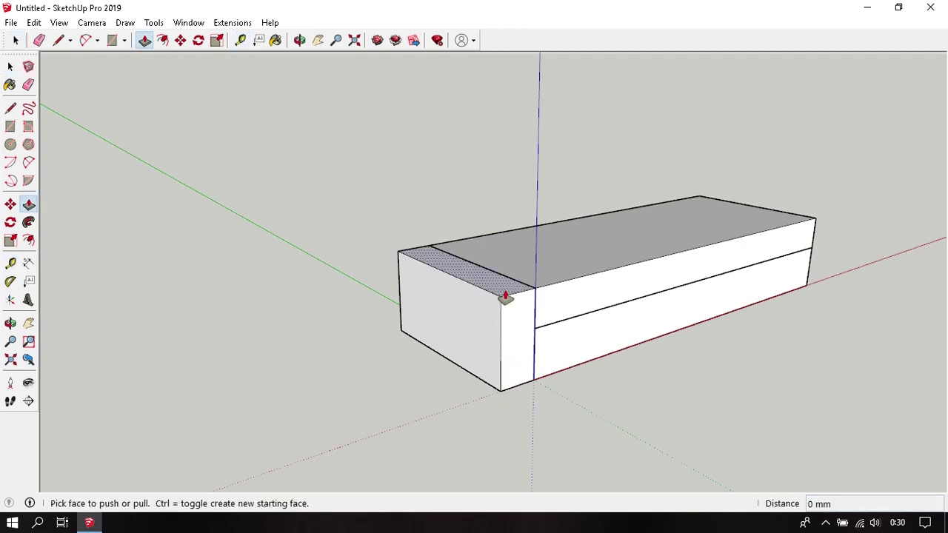
{"action": "left_click", "coordinate": [504, 294]}
{"action": "type", "text": "100"}
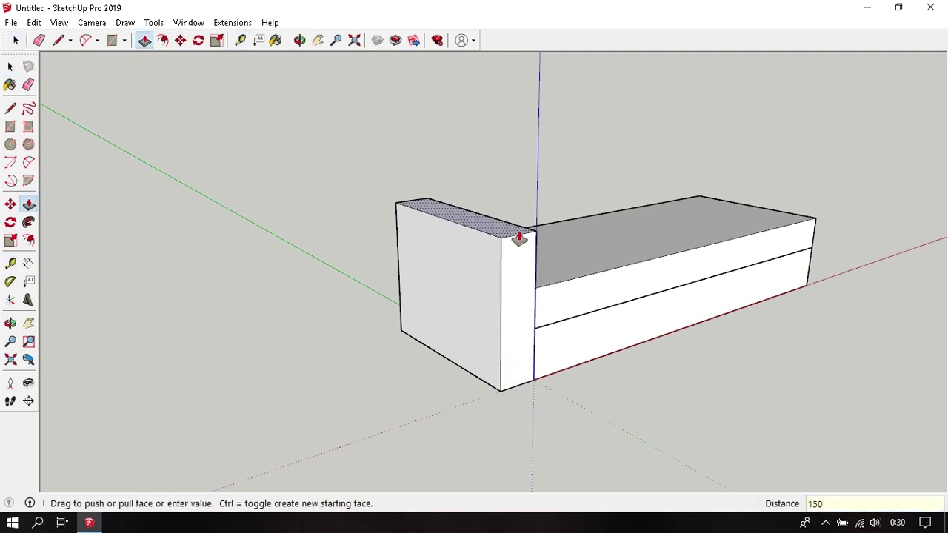
{"action": "key", "text": "Return"}
{"action": "key", "text": "space"}
{"action": "middle_click_drag", "start_coordinate": [585, 294], "coordinate": [454, 237]}
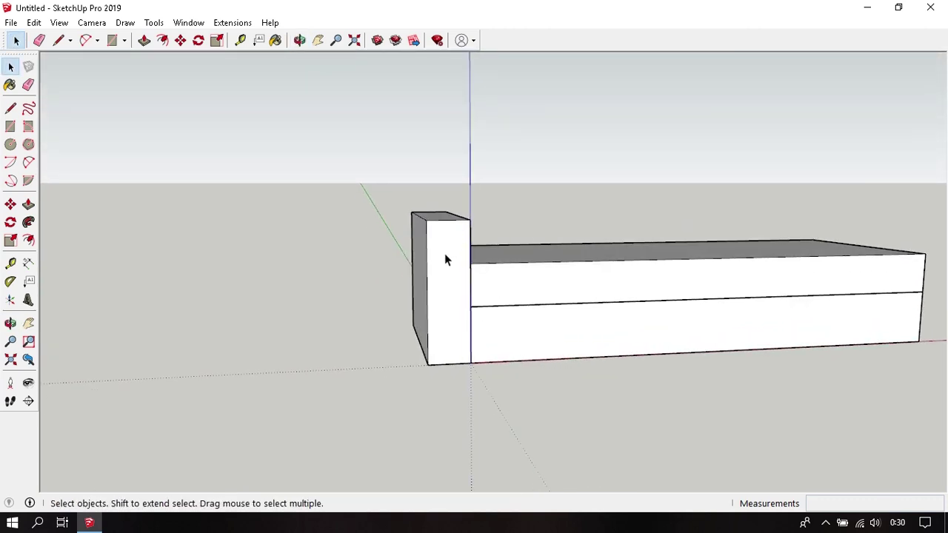
{"action": "left_click", "coordinate": [445, 257]}
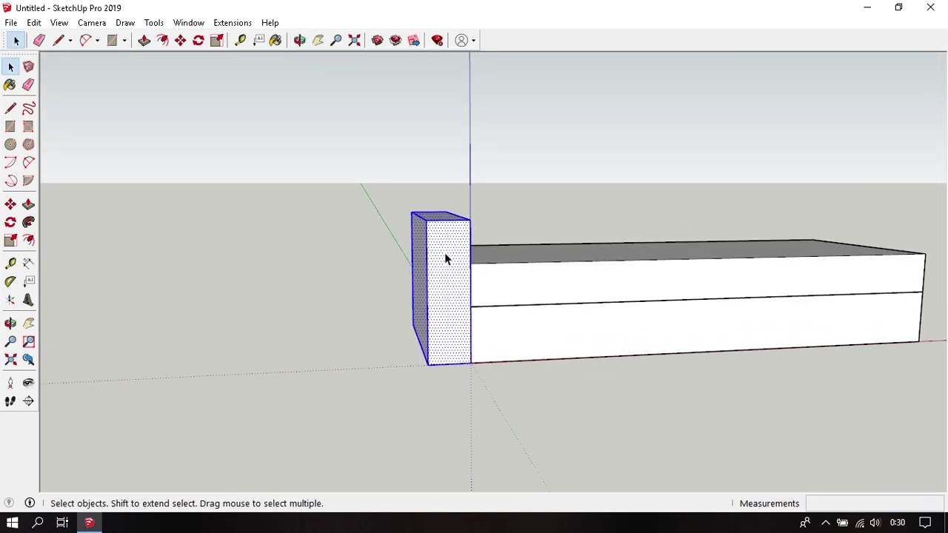
Turn the left armrest block into a component.
{"action": "right_click", "coordinate": [445, 258]}
{"action": "left_click", "coordinate": [542, 358]}
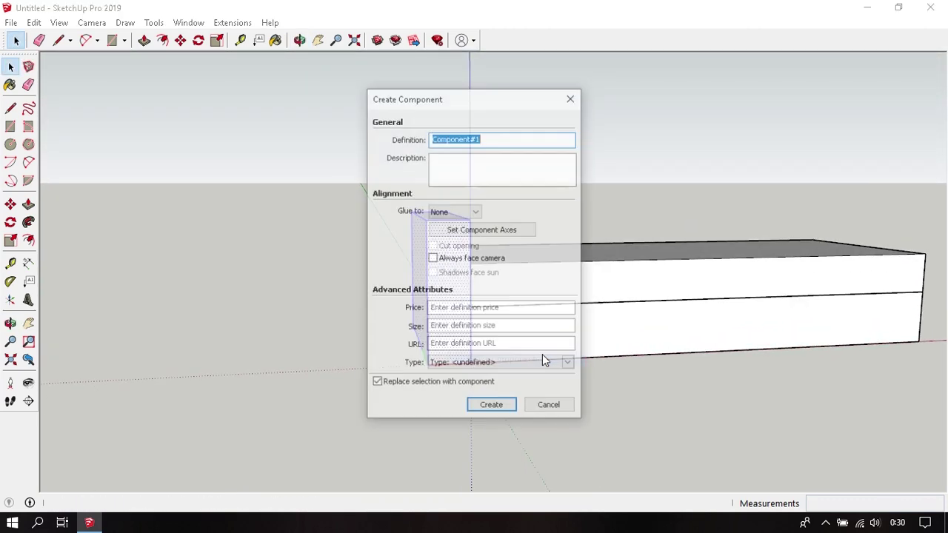
{"action": "left_click", "coordinate": [501, 407]}
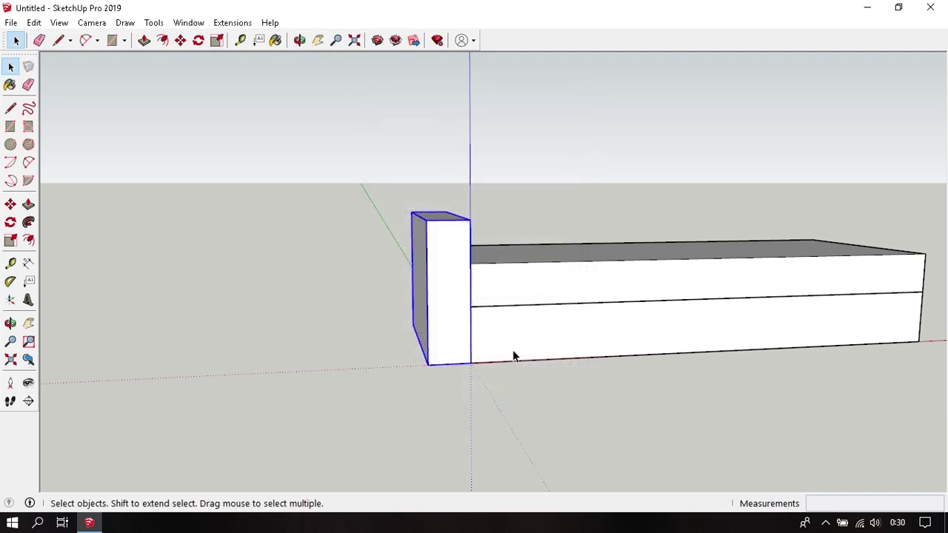
{"action": "mouse_move", "coordinate": [512, 356]}
{"action": "middle_mouse_down"}
{"action": "mouse_move", "coordinate": [432, 334]}
{"action": "mouse_move", "coordinate": [409, 309]}
{"action": "middle_mouse_up"}
{"action": "scroll", "coordinate": [444, 333], "scroll_direction": "down", "scroll_amount": 3}
{"action": "scroll", "coordinate": [444, 326], "scroll_direction": "down", "scroll_amount": 2}
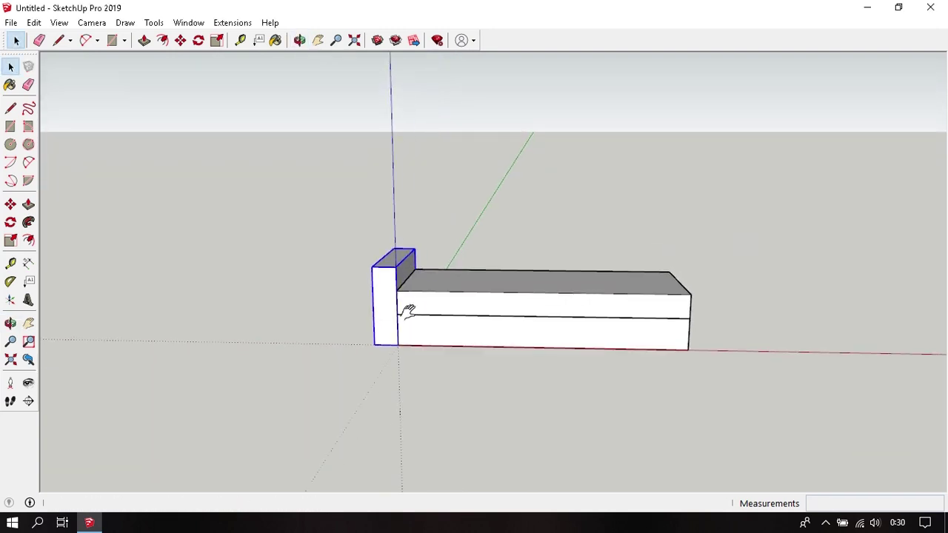
Copy the armrest 1950 mm along the red axis to the sofa's right end.
{"action": "key", "text": "m"}
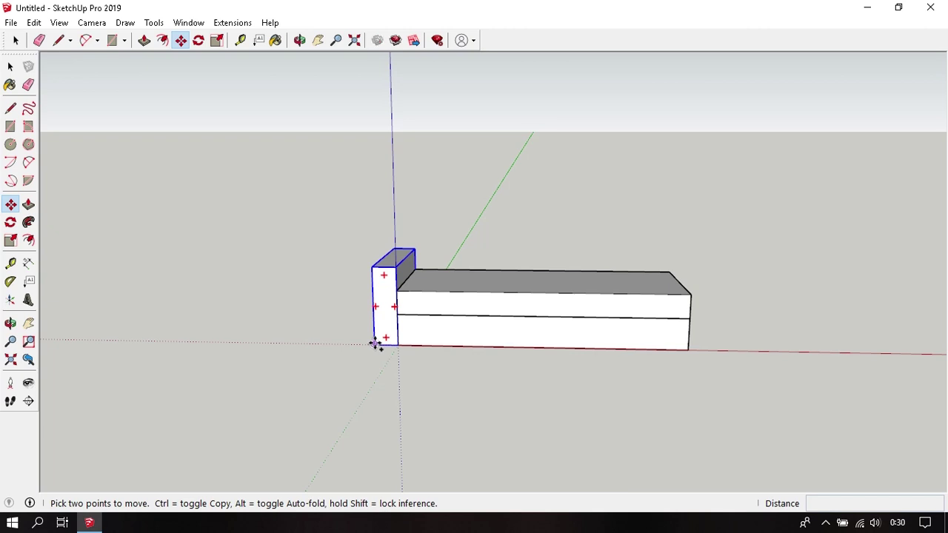
{"action": "left_click", "coordinate": [374, 344]}
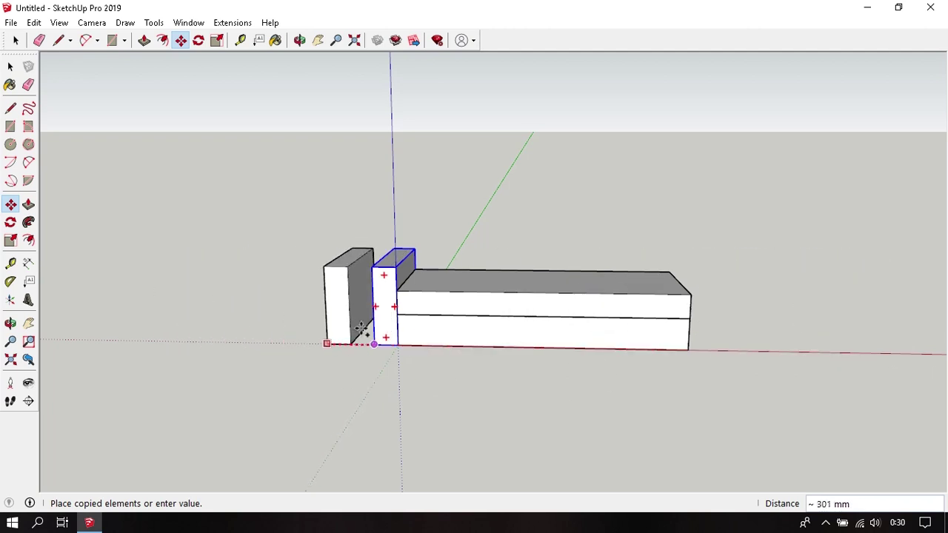
{"action": "left_click", "coordinate": [687, 347]}
{"action": "key", "text": "space"}
{"action": "left_click", "coordinate": [658, 382]}
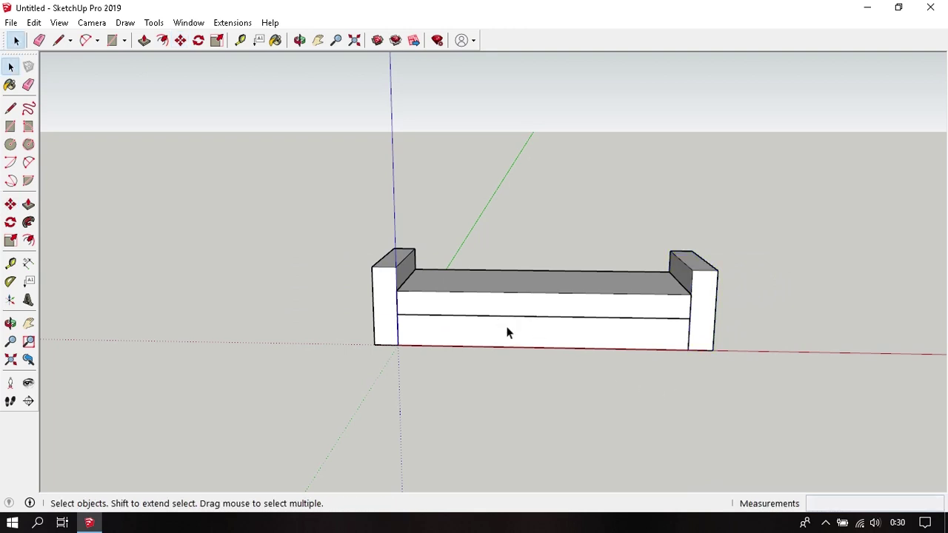
Draw a 150 mm square at the top back corner of the sofa's end.
{"action": "mouse_move", "coordinate": [508, 330]}
{"action": "middle_mouse_down"}
{"action": "mouse_move", "coordinate": [484, 353]}
{"action": "mouse_move", "coordinate": [519, 312]}
{"action": "mouse_move", "coordinate": [294, 405]}
{"action": "mouse_move", "coordinate": [472, 273]}
{"action": "mouse_move", "coordinate": [483, 297]}
{"action": "mouse_move", "coordinate": [333, 364]}
{"action": "mouse_move", "coordinate": [502, 381]}
{"action": "mouse_move", "coordinate": [442, 326]}
{"action": "mouse_move", "coordinate": [466, 349]}
{"action": "middle_mouse_up"}
{"action": "scroll", "coordinate": [519, 320], "scroll_direction": "up", "scroll_amount": 2}
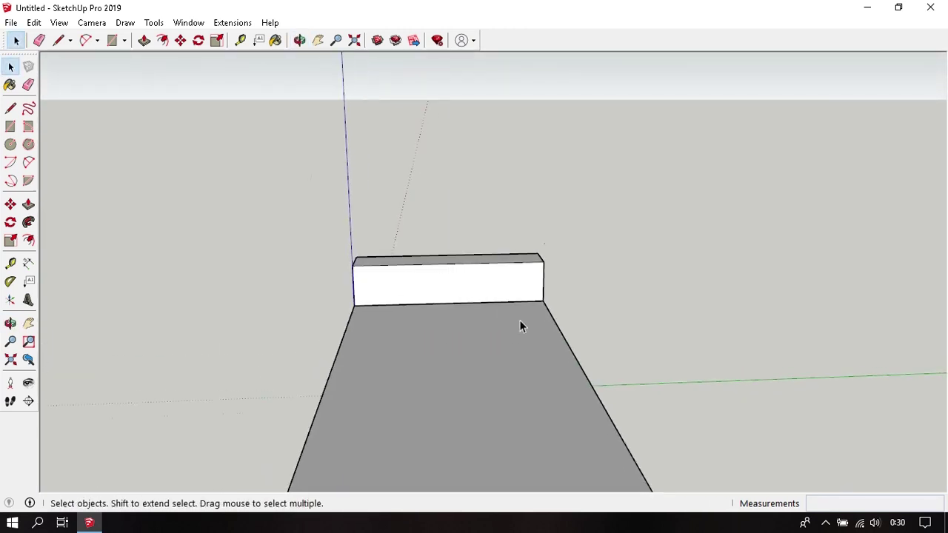
{"action": "scroll", "coordinate": [519, 320], "scroll_direction": "up", "scroll_amount": 3}
{"action": "scroll", "coordinate": [533, 296], "scroll_direction": "up", "scroll_amount": 3}
{"action": "key", "text": "r"}
{"action": "left_click", "coordinate": [590, 157]}
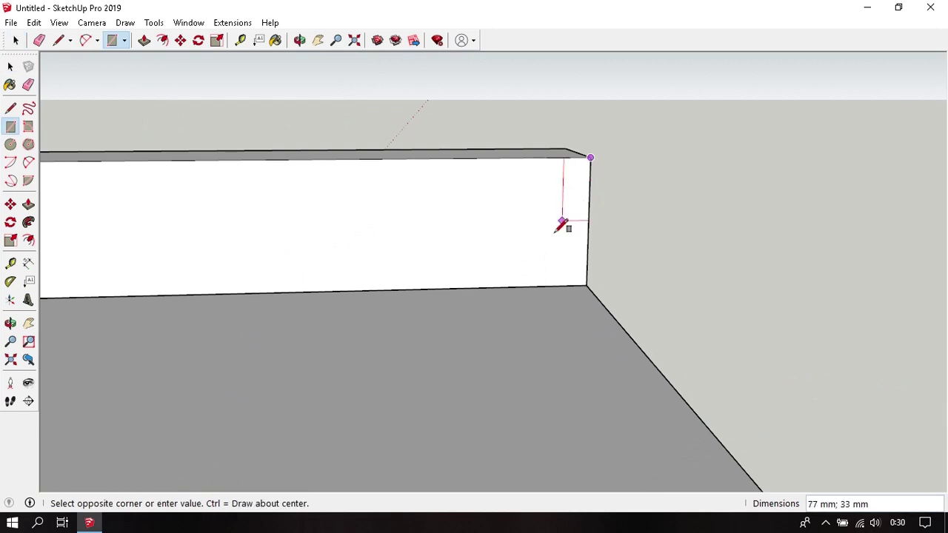
{"action": "type", "text": "1"}
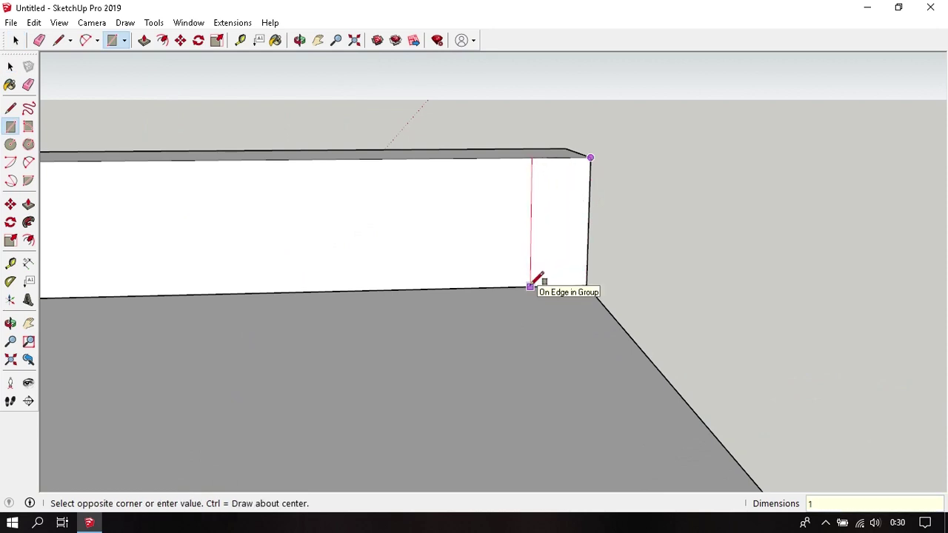
{"action": "type", "text": "50;150"}
{"action": "key", "text": "Return"}
Pull the square 1800 mm along the back of the seat.
{"action": "key", "text": "space"}
{"action": "key", "text": "p"}
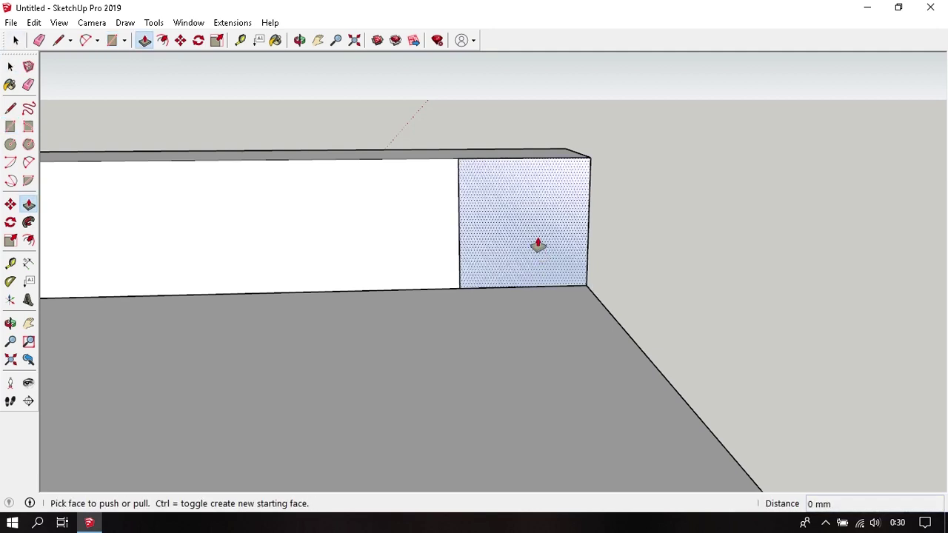
{"action": "scroll", "coordinate": [538, 244], "scroll_direction": "down", "scroll_amount": 2}
{"action": "scroll", "coordinate": [538, 245], "scroll_direction": "down", "scroll_amount": 2}
{"action": "middle_click_drag", "start_coordinate": [538, 242], "coordinate": [568, 275]}
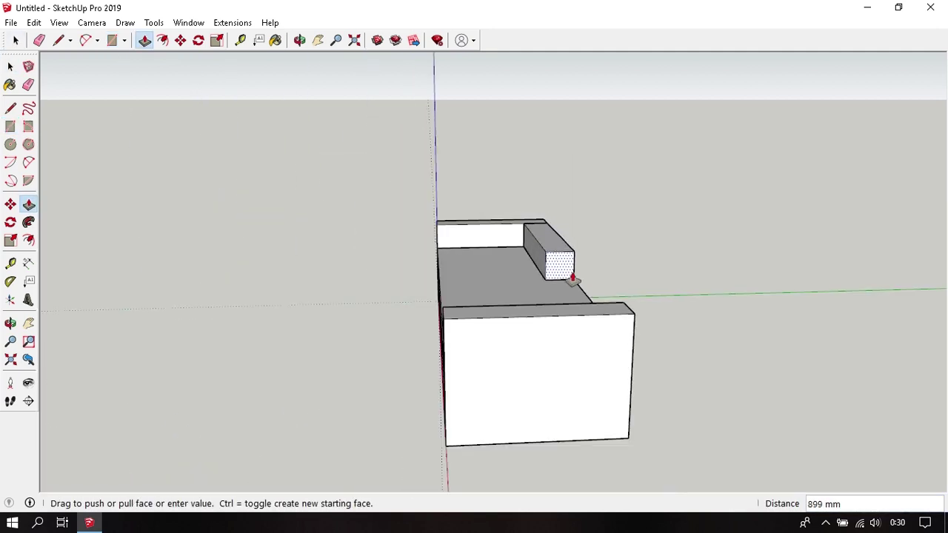
{"action": "left_click", "coordinate": [624, 309]}
Group the backrest into a single object.
{"action": "mouse_move", "coordinate": [623, 310]}
{"action": "middle_mouse_down"}
{"action": "mouse_move", "coordinate": [518, 289]}
{"action": "mouse_move", "coordinate": [615, 262]}
{"action": "middle_mouse_up"}
{"action": "key", "text": "space"}
{"action": "left_click", "coordinate": [615, 262]}
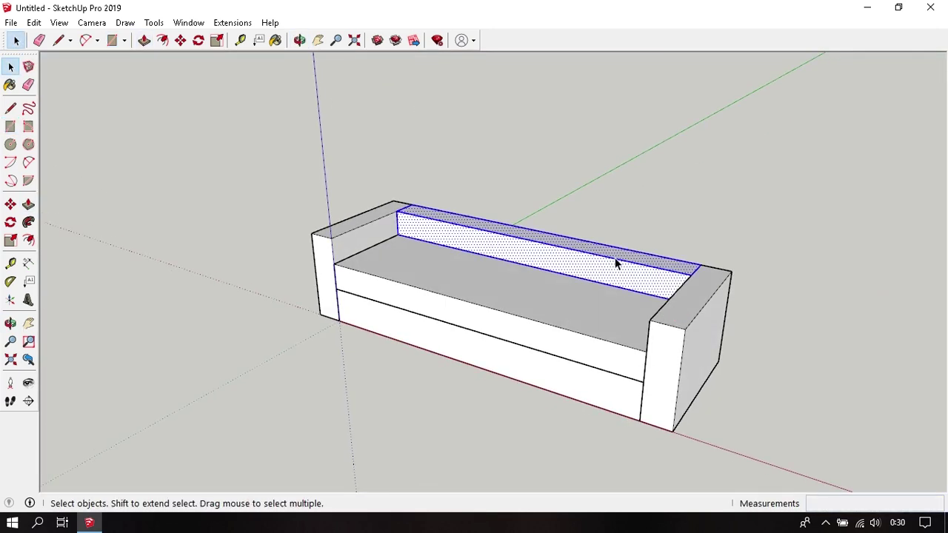
{"action": "right_click", "coordinate": [617, 265]}
{"action": "left_click", "coordinate": [661, 378]}
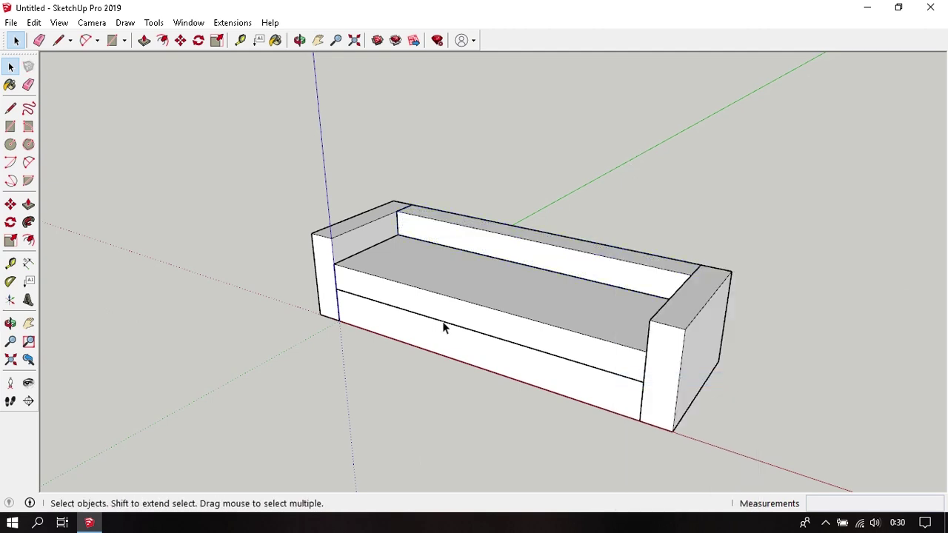
{"action": "mouse_move", "coordinate": [444, 324]}
{"action": "middle_mouse_down"}
{"action": "mouse_move", "coordinate": [486, 285]}
{"action": "mouse_move", "coordinate": [505, 308]}
{"action": "mouse_move", "coordinate": [538, 297]}
{"action": "mouse_move", "coordinate": [546, 240]}
{"action": "mouse_move", "coordinate": [524, 362]}
{"action": "mouse_move", "coordinate": [511, 224]}
{"action": "mouse_move", "coordinate": [505, 264]}
{"action": "mouse_move", "coordinate": [521, 238]}
{"action": "middle_mouse_up"}
Draw a 50-sided circle of 50 mm radius beside the sofa's left end.
{"action": "scroll", "coordinate": [505, 263], "scroll_direction": "up", "scroll_amount": 3}
{"action": "scroll", "coordinate": [494, 260], "scroll_direction": "up", "scroll_amount": 2}
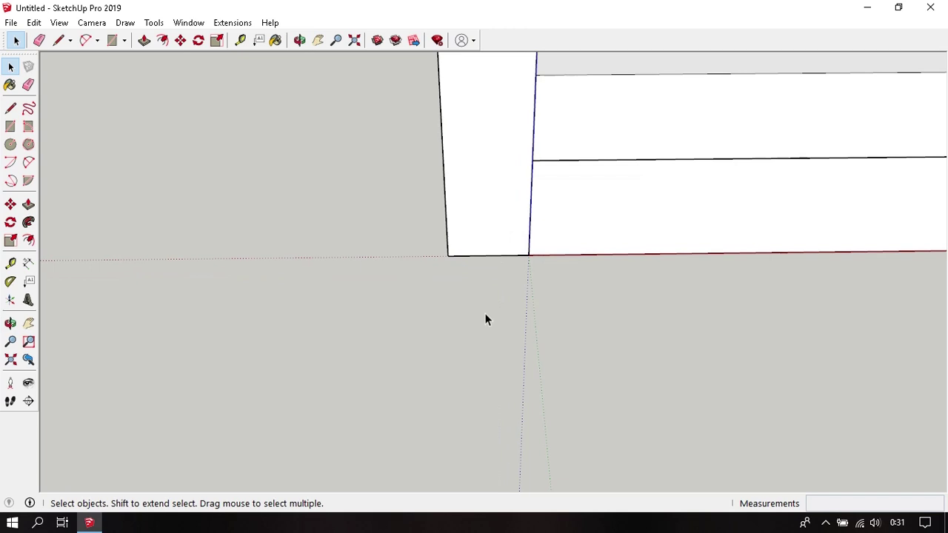
{"action": "key", "text": "c"}
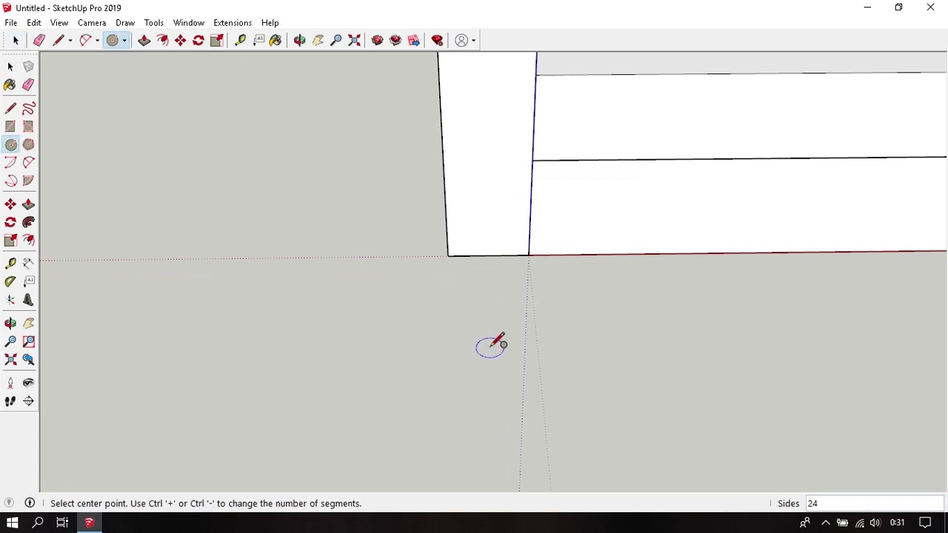
{"action": "type", "text": "50"}
{"action": "key", "text": "Return"}
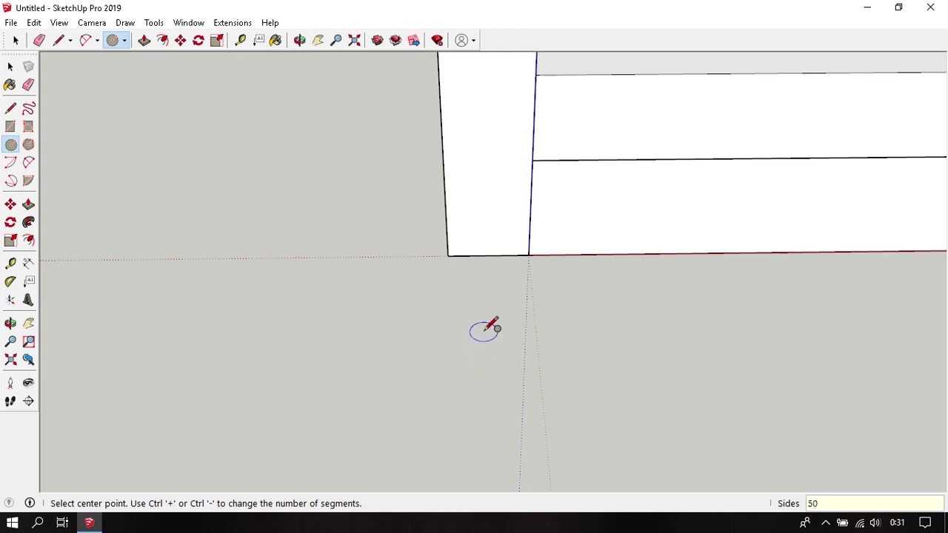
{"action": "left_click", "coordinate": [486, 330]}
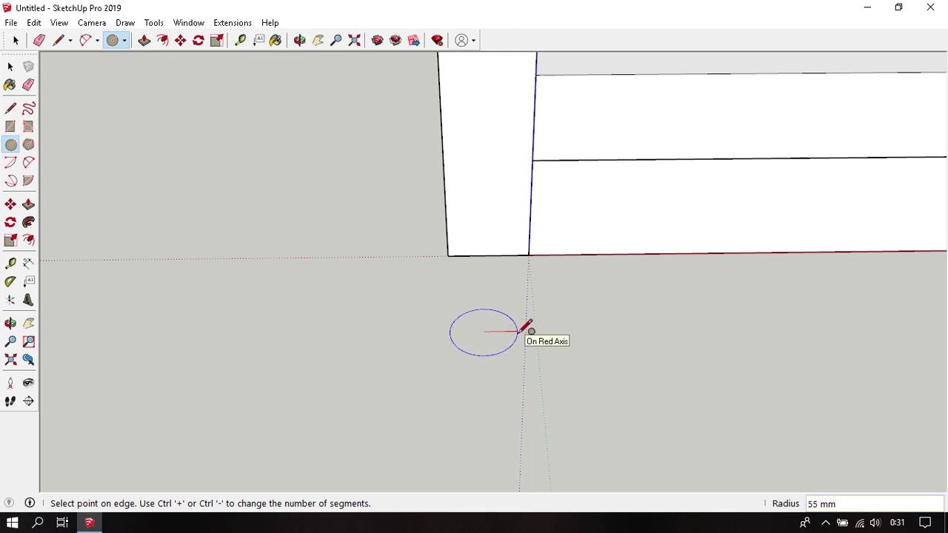
{"action": "type", "text": "50"}
{"action": "key", "text": "Return"}
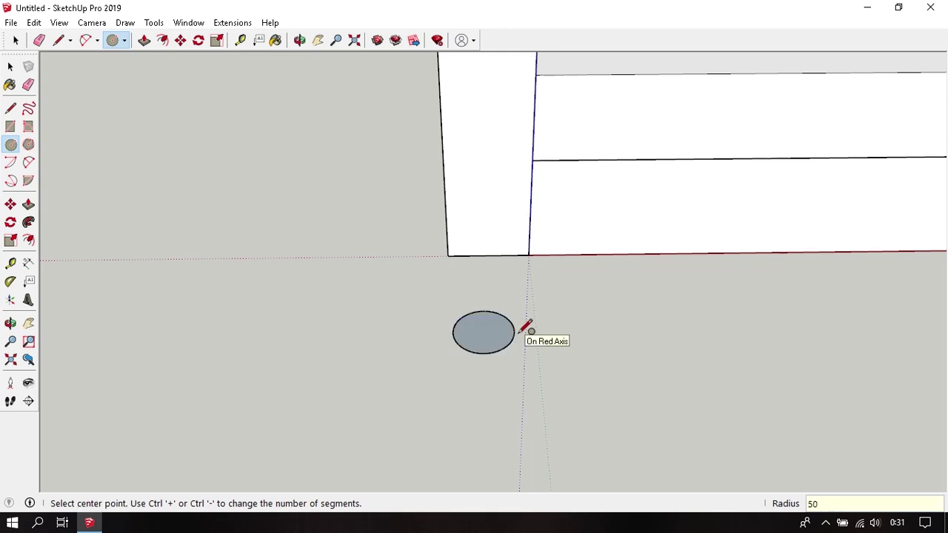
Pull the circle up 100 mm into a cylinder.
{"action": "key", "text": "p"}
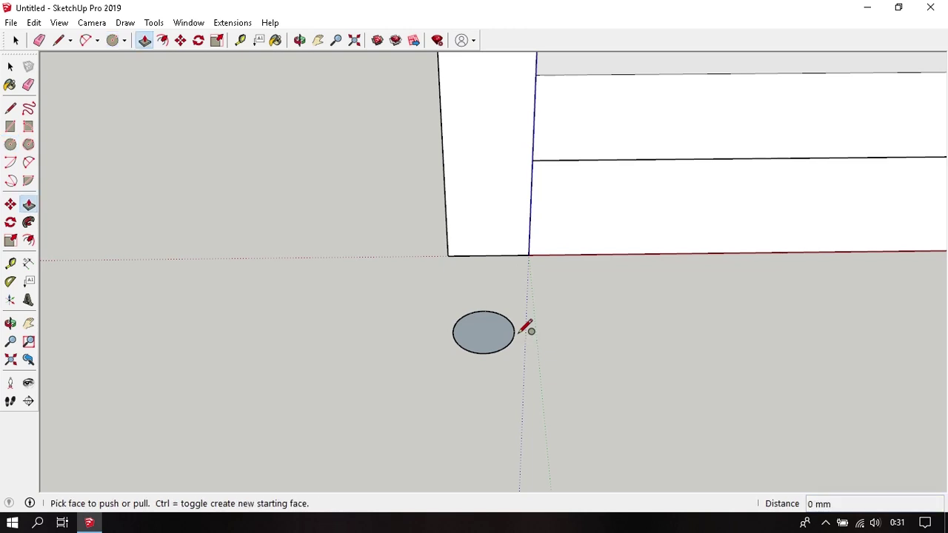
{"action": "left_click", "coordinate": [488, 332]}
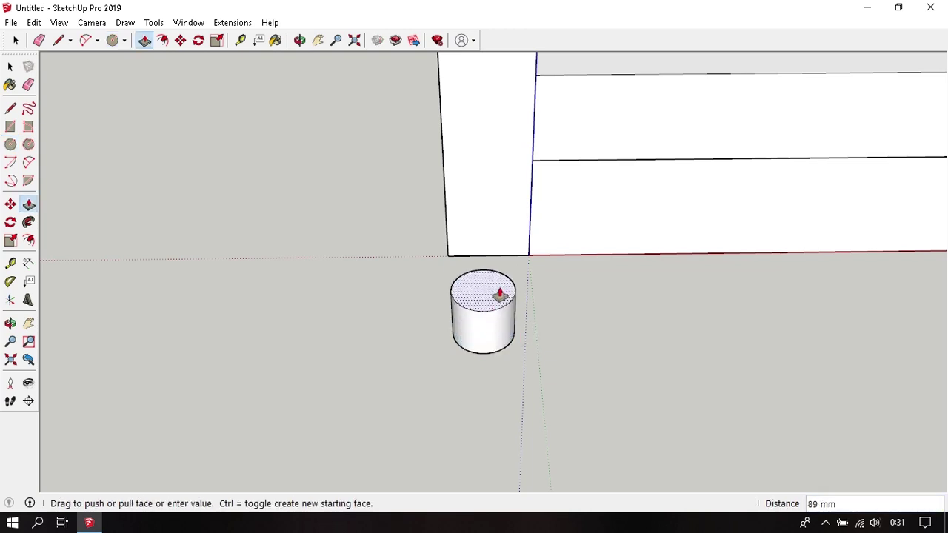
{"action": "type", "text": "100"}
{"action": "key", "text": "Return"}
{"action": "key", "text": "space"}
Make the whole cylinder a component.
{"action": "middle_click_drag", "start_coordinate": [500, 294], "coordinate": [503, 267]}
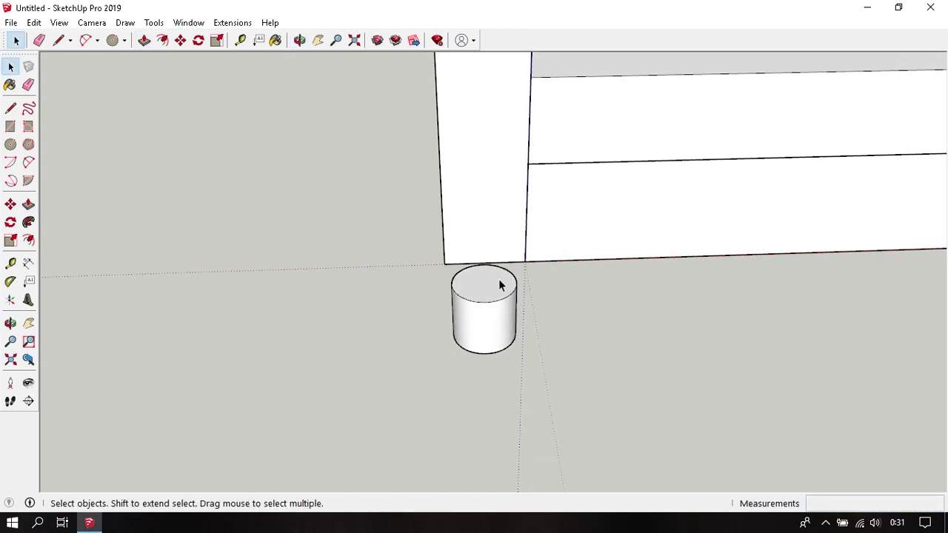
{"action": "triple_click", "coordinate": [500, 286]}
{"action": "right_click", "coordinate": [500, 286]}
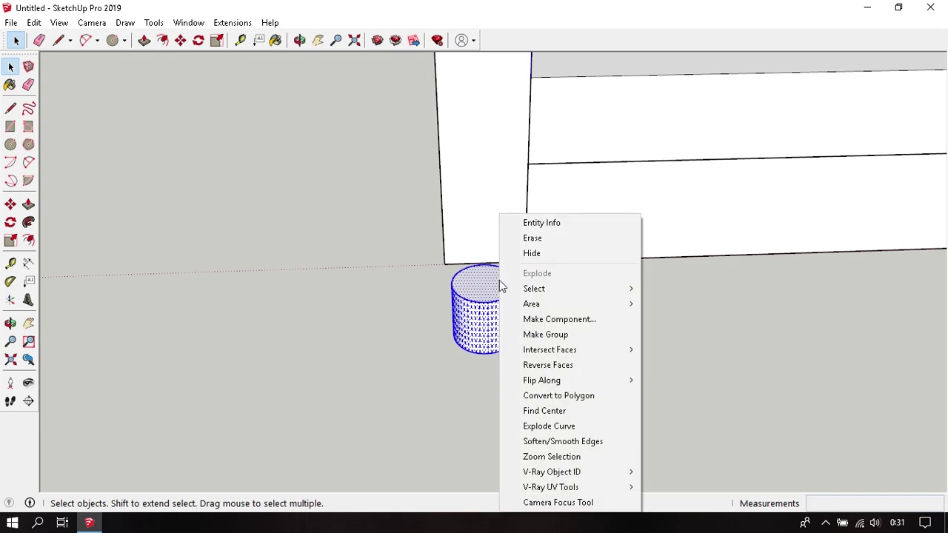
{"action": "left_click", "coordinate": [552, 319]}
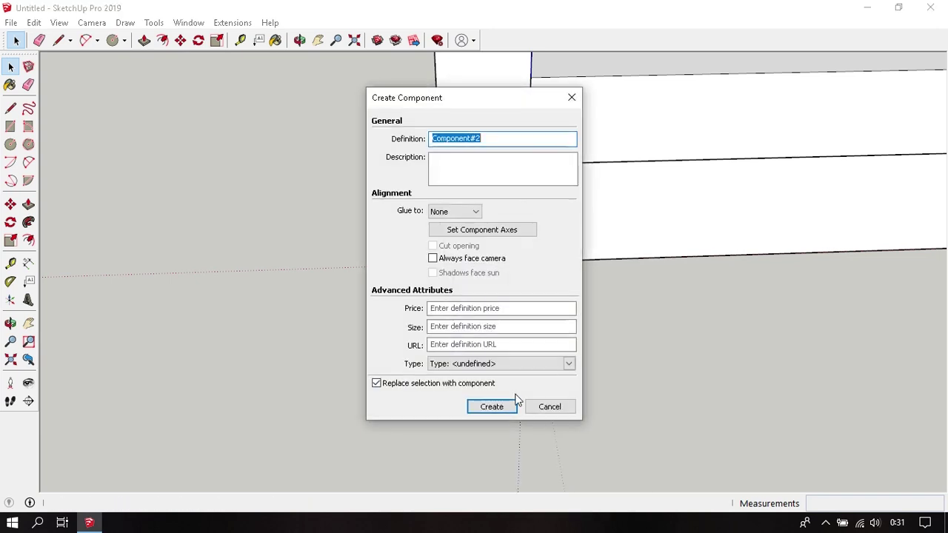
{"action": "left_click", "coordinate": [503, 406]}
{"action": "mouse_move", "coordinate": [560, 313]}
{"action": "middle_mouse_down"}
{"action": "mouse_move", "coordinate": [597, 362]}
{"action": "mouse_move", "coordinate": [546, 229]}
{"action": "mouse_move", "coordinate": [579, 212]}
{"action": "mouse_move", "coordinate": [592, 224]}
{"action": "mouse_move", "coordinate": [582, 303]}
{"action": "mouse_move", "coordinate": [556, 215]}
{"action": "mouse_move", "coordinate": [540, 307]}
{"action": "mouse_move", "coordinate": [504, 295]}
{"action": "middle_mouse_up"}
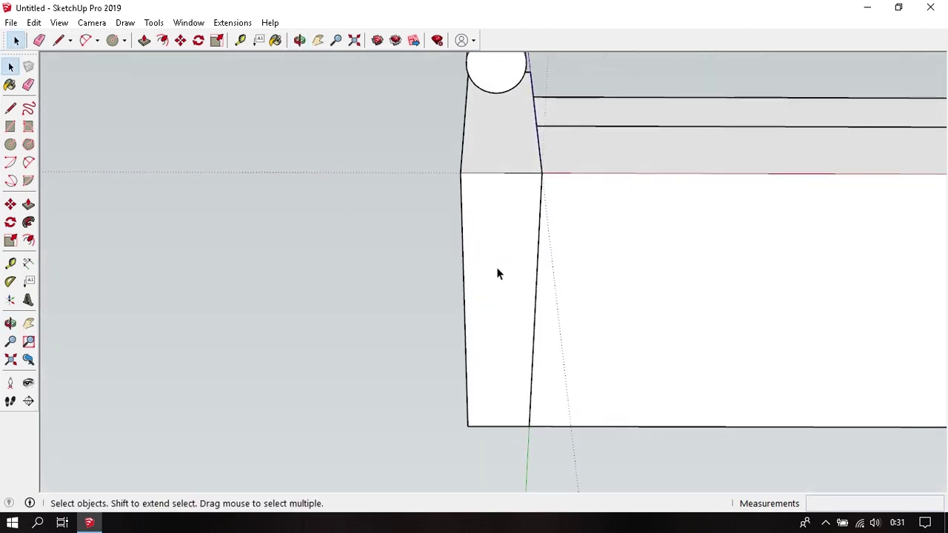
Place a guide line 50 mm in from the base's left end edge.
{"action": "key", "text": "t"}
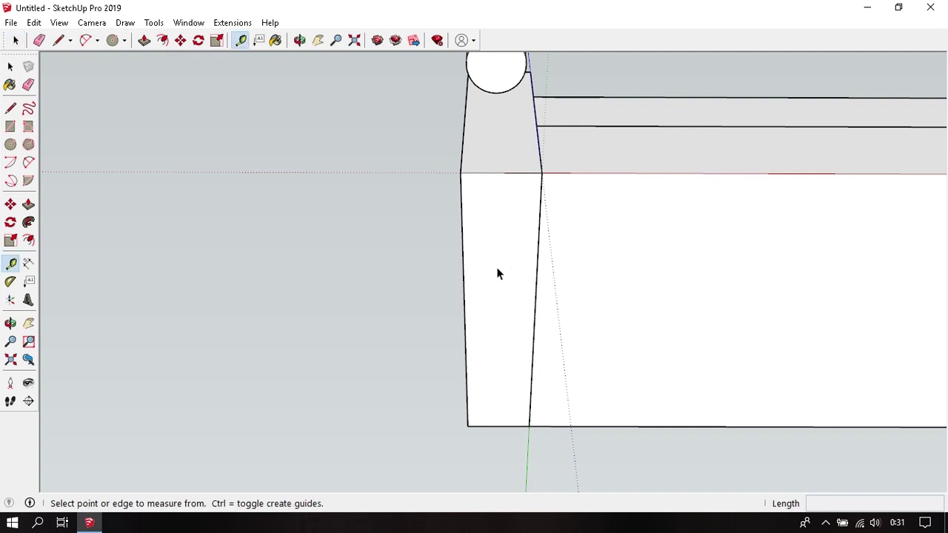
{"action": "left_click", "coordinate": [463, 266]}
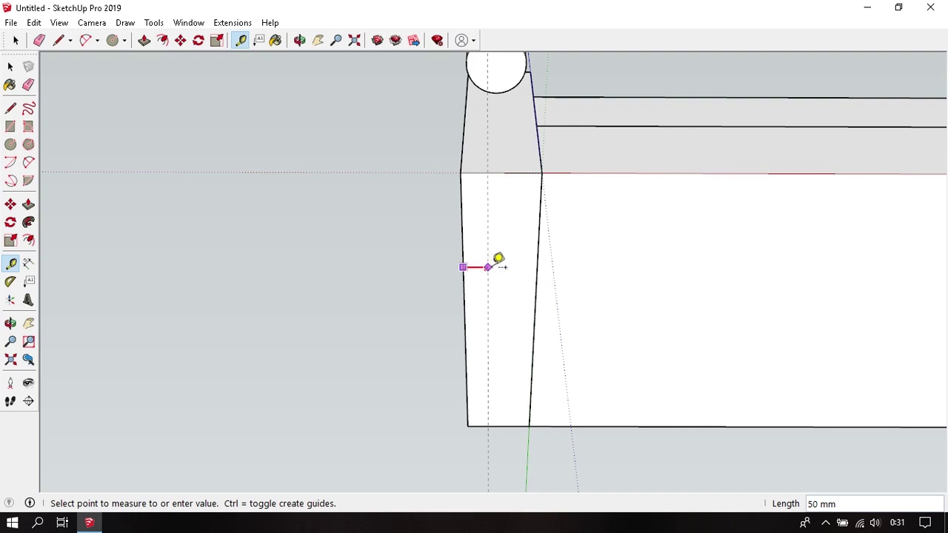
{"action": "type", "text": "50"}
{"action": "key", "text": "Return"}
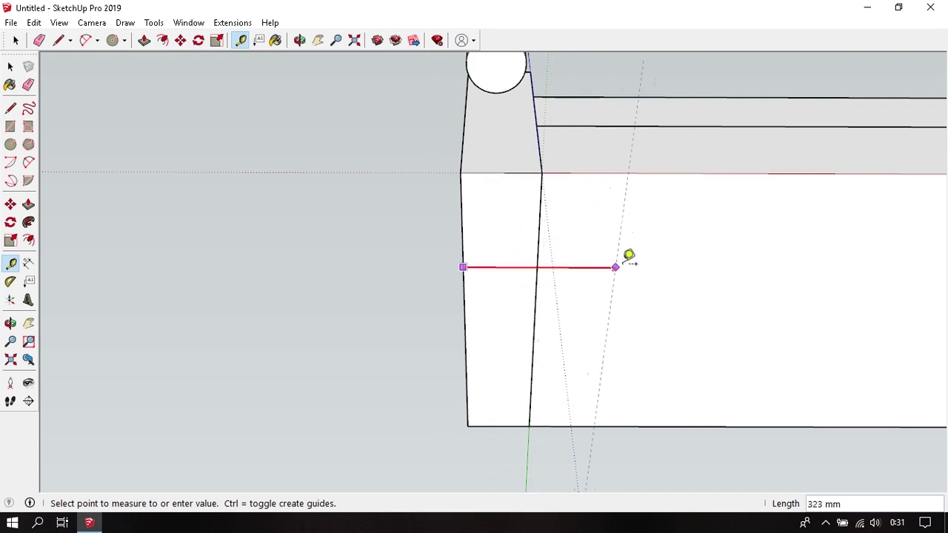
{"action": "type", "text": "50"}
{"action": "key", "text": "Return"}
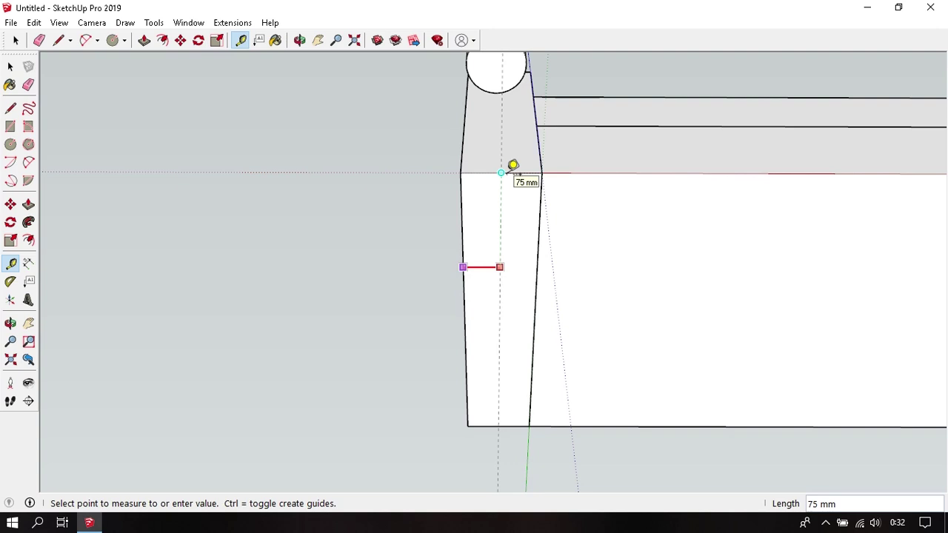
{"action": "left_click", "coordinate": [501, 172]}
{"action": "key", "text": "space"}
{"action": "mouse_move", "coordinate": [508, 184]}
{"action": "middle_mouse_down"}
{"action": "mouse_move", "coordinate": [498, 214]}
{"action": "mouse_move", "coordinate": [493, 200]}
{"action": "mouse_move", "coordinate": [504, 200]}
{"action": "mouse_move", "coordinate": [451, 217]}
{"action": "middle_mouse_up"}
Add a guide line 50 mm in from the base's front edge.
{"action": "key", "text": "t"}
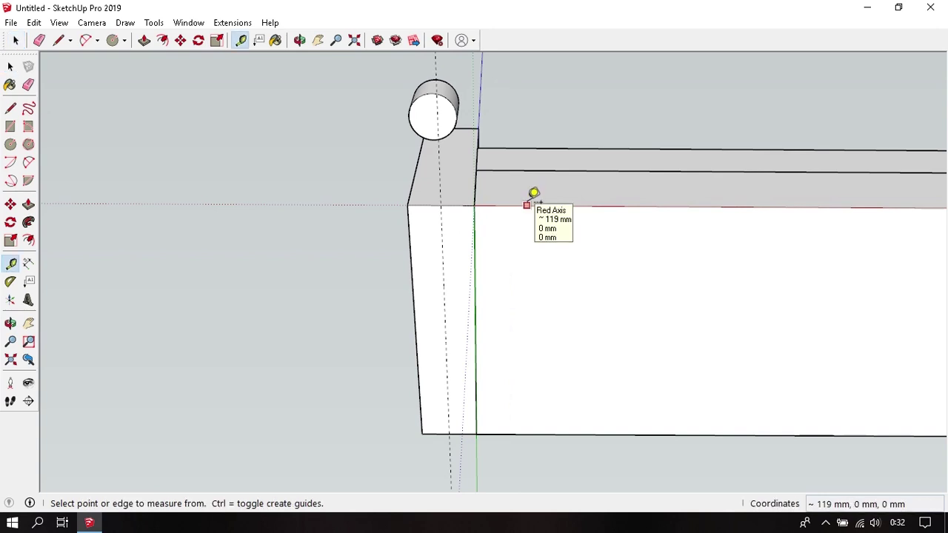
{"action": "left_click", "coordinate": [526, 205]}
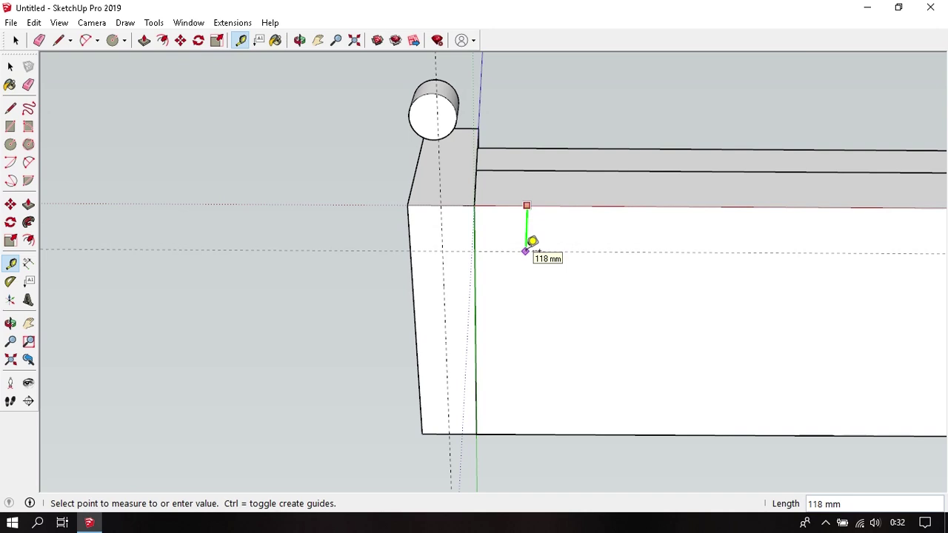
{"action": "type", "text": "50"}
{"action": "key", "text": "Return"}
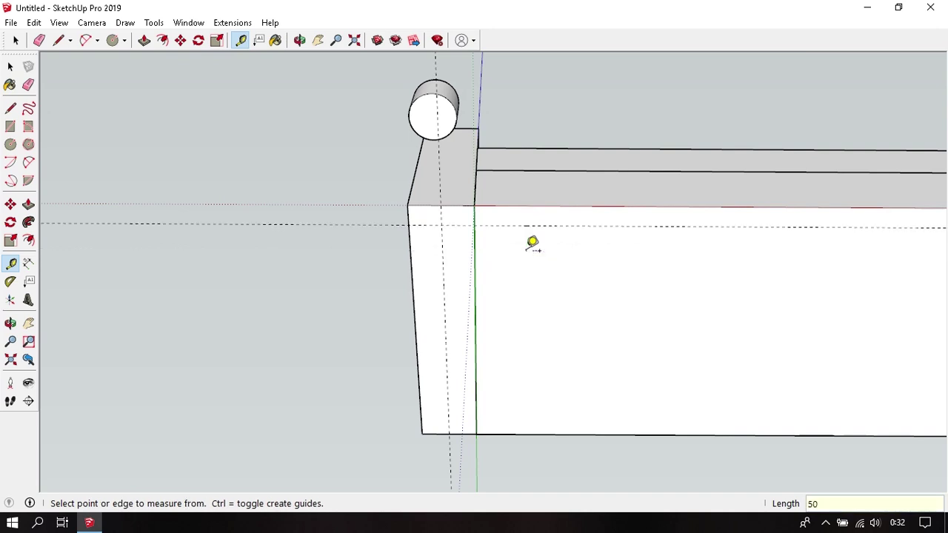
{"action": "key", "text": "space"}
{"action": "mouse_move", "coordinate": [523, 238]}
{"action": "middle_mouse_down"}
{"action": "mouse_move", "coordinate": [511, 231]}
{"action": "mouse_move", "coordinate": [538, 334]}
{"action": "middle_mouse_up"}
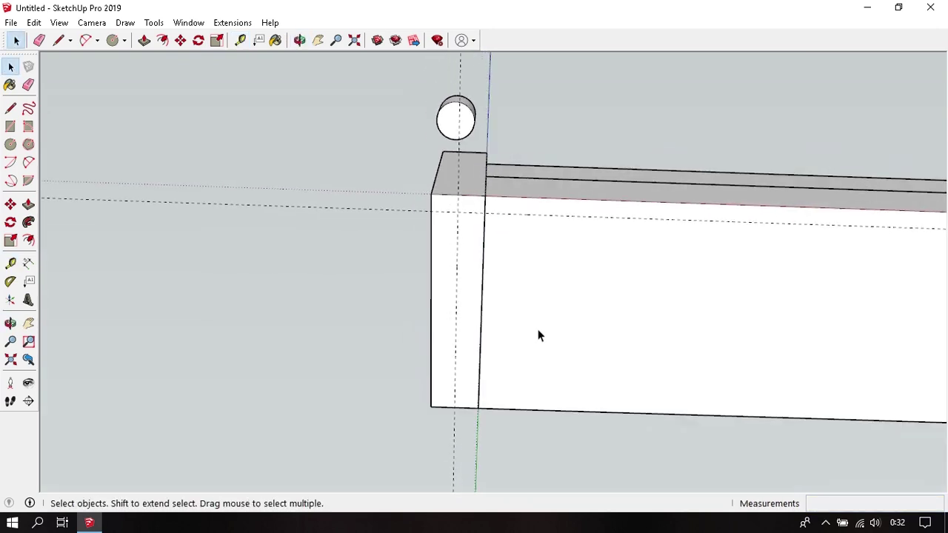
Place a guide line near the base's right end, after a cancelled bottom-edge attempt.
{"action": "key", "text": "t"}
{"action": "left_click", "coordinate": [534, 409]}
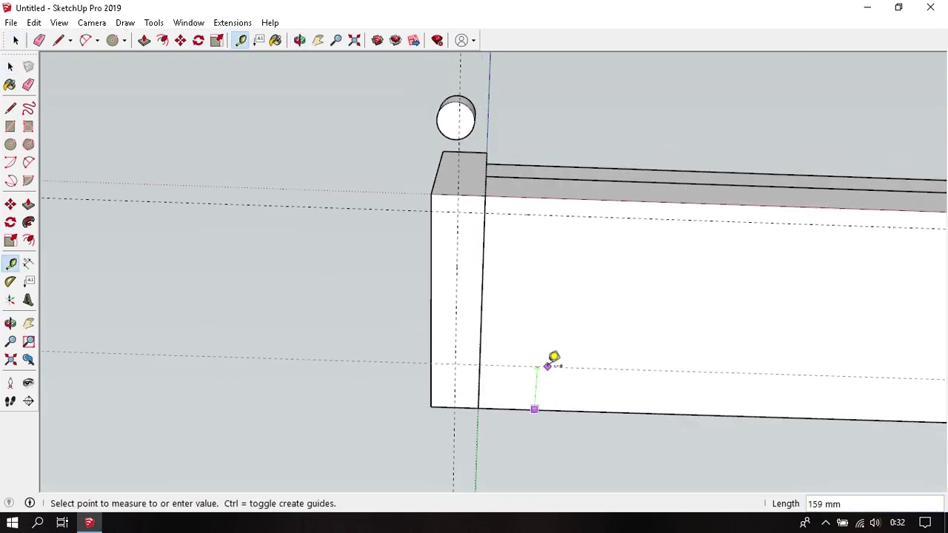
{"action": "key", "text": "space"}
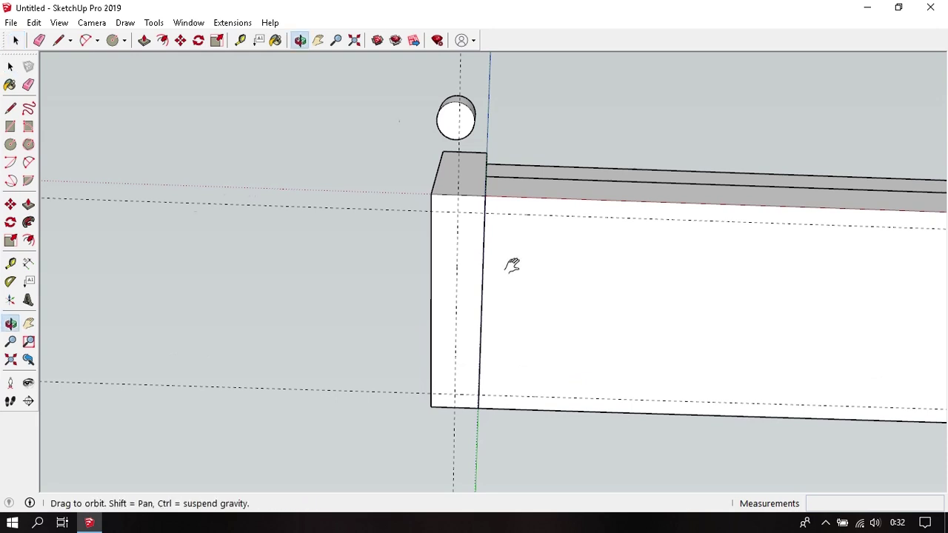
{"action": "mouse_move", "coordinate": [510, 264]}
{"action": "middle_mouse_down"}
{"action": "mouse_move", "coordinate": [440, 311]}
{"action": "mouse_move", "coordinate": [452, 291]}
{"action": "mouse_move", "coordinate": [637, 302]}
{"action": "mouse_move", "coordinate": [713, 289]}
{"action": "middle_mouse_up"}
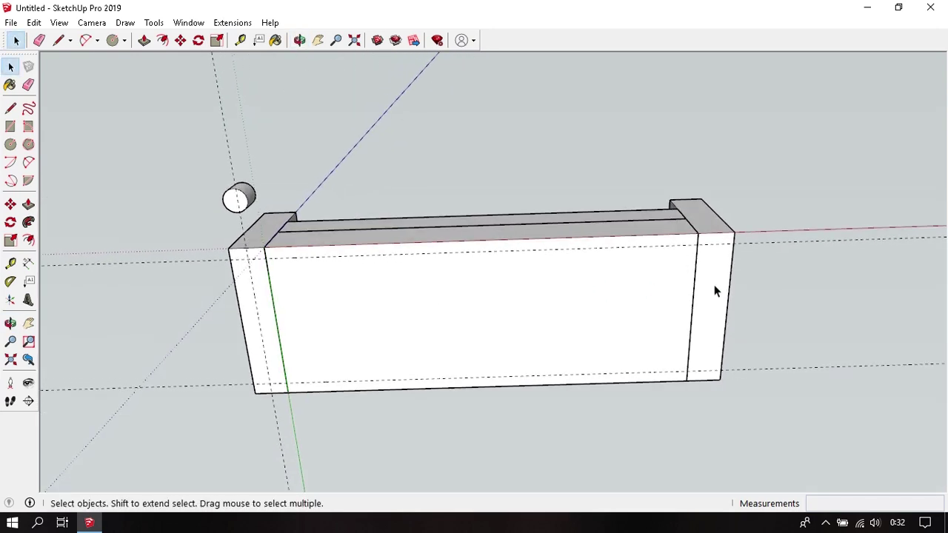
{"action": "key", "text": "t"}
{"action": "left_click", "coordinate": [733, 278]}
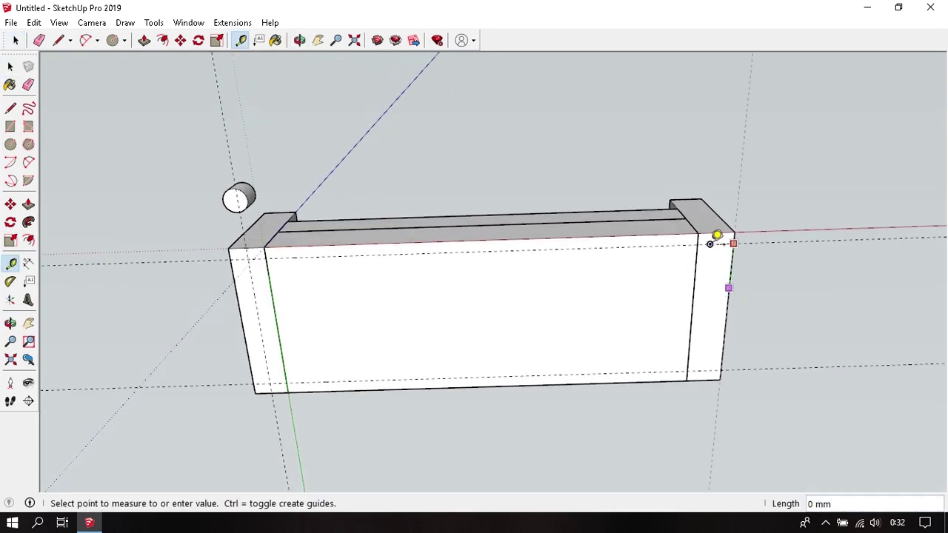
{"action": "left_click", "coordinate": [722, 224]}
{"action": "key", "text": "space"}
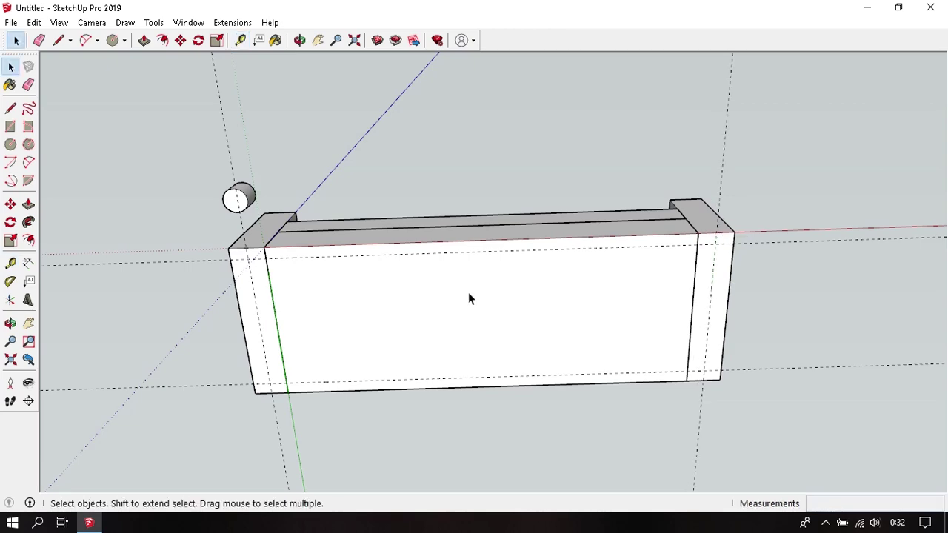
{"action": "middle_click_drag", "start_coordinate": [467, 299], "coordinate": [520, 294]}
{"action": "scroll", "coordinate": [408, 205], "scroll_direction": "up", "scroll_amount": 5}
{"action": "mouse_move", "coordinate": [408, 205]}
{"action": "middle_mouse_down"}
{"action": "mouse_move", "coordinate": [537, 260]}
{"action": "mouse_move", "coordinate": [511, 203]}
{"action": "middle_mouse_up"}
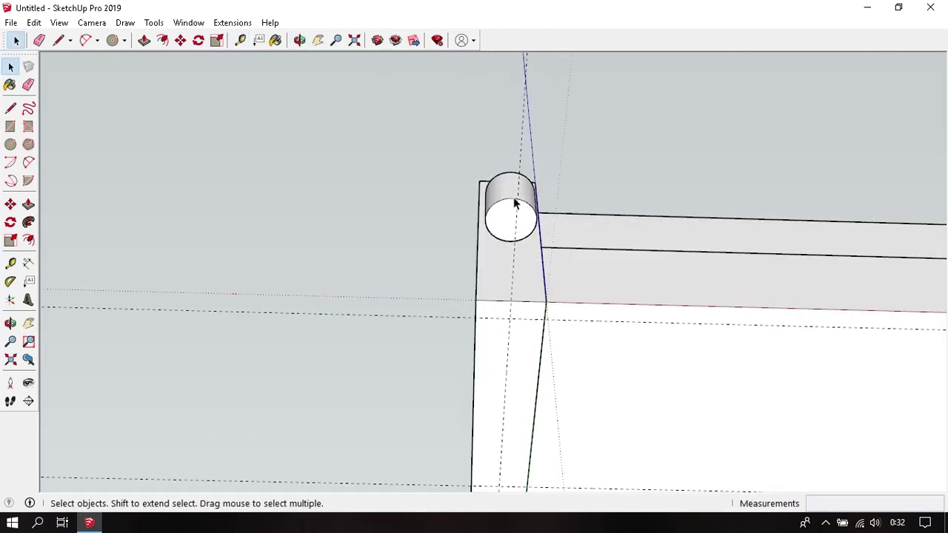
Lower the cylinder leg 50 mm so it sits under the left arm.
{"action": "left_click", "coordinate": [507, 199]}
{"action": "scroll", "coordinate": [507, 199], "scroll_direction": "up", "scroll_amount": 2}
{"action": "scroll", "coordinate": [507, 199], "scroll_direction": "up", "scroll_amount": 1}
{"action": "key", "text": "m"}
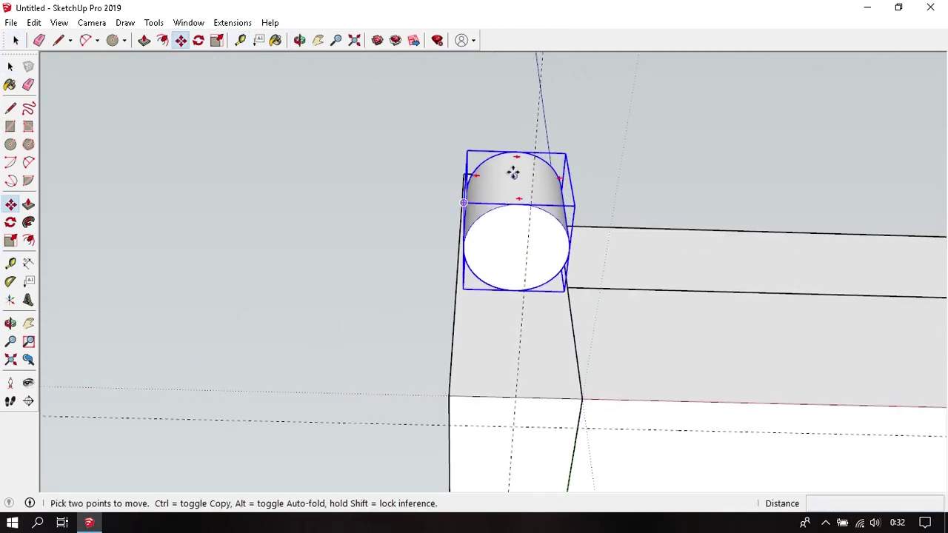
{"action": "left_click", "coordinate": [522, 151]}
{"action": "mouse_move", "coordinate": [522, 151]}
{"action": "middle_mouse_down"}
{"action": "mouse_move", "coordinate": [549, 383]}
{"action": "mouse_move", "coordinate": [564, 328]}
{"action": "mouse_move", "coordinate": [487, 220]}
{"action": "middle_mouse_up"}
{"action": "left_click", "coordinate": [529, 328]}
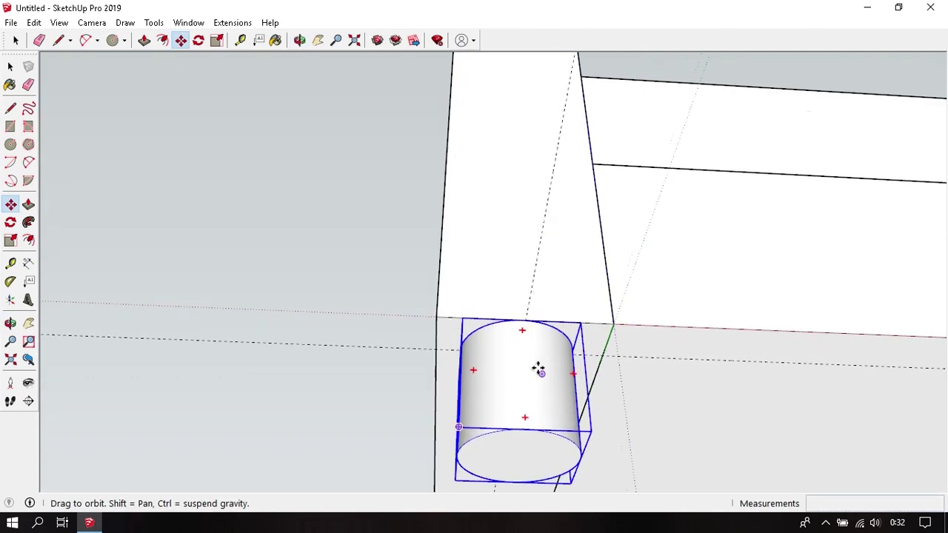
{"action": "left_click", "coordinate": [501, 258]}
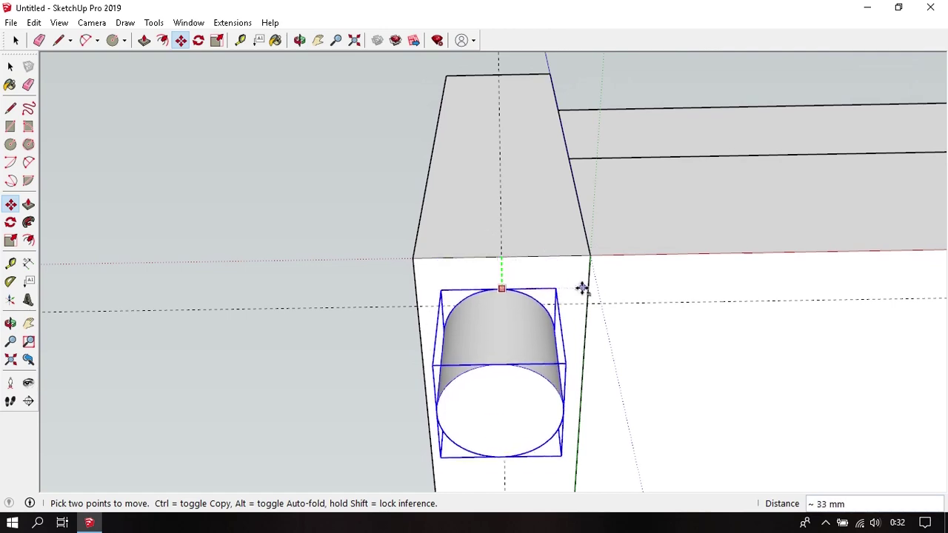
{"action": "left_click", "coordinate": [609, 307]}
{"action": "scroll", "coordinate": [527, 256], "scroll_direction": "down", "scroll_amount": 3}
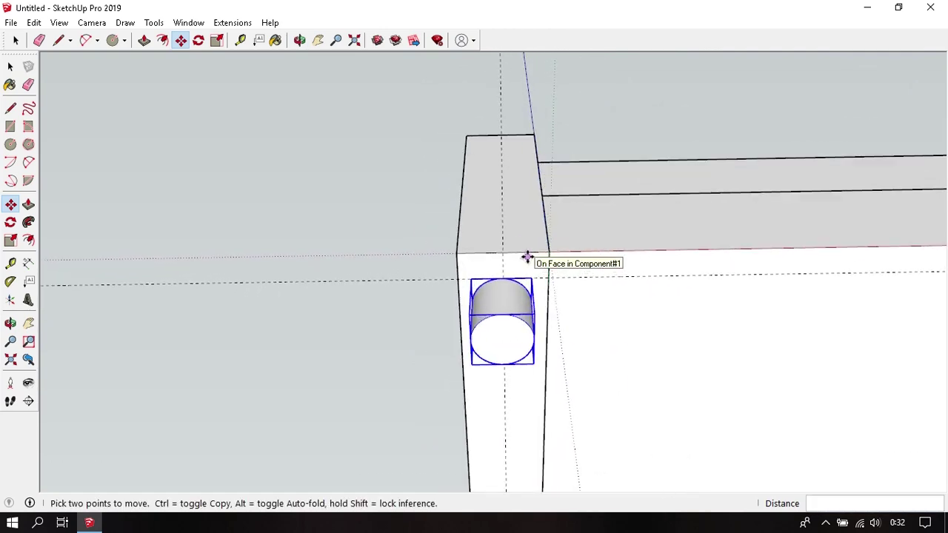
Copy the leg across so a second one sits under the right arm.
{"action": "key", "text": "ctrl"}
{"action": "left_click", "coordinate": [550, 255]}
{"action": "scroll", "coordinate": [667, 311], "scroll_direction": "down", "scroll_amount": 2}
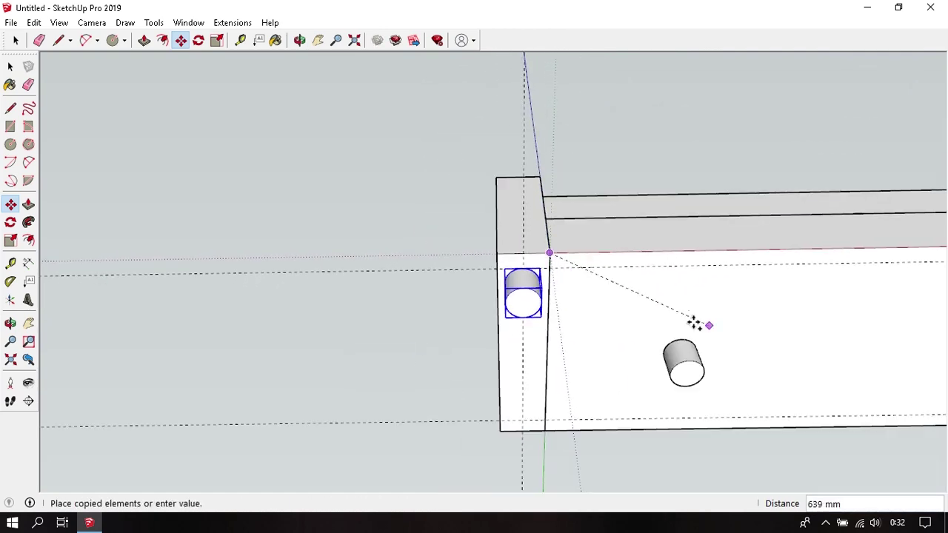
{"action": "middle_click_drag", "start_coordinate": [694, 321], "coordinate": [603, 303]}
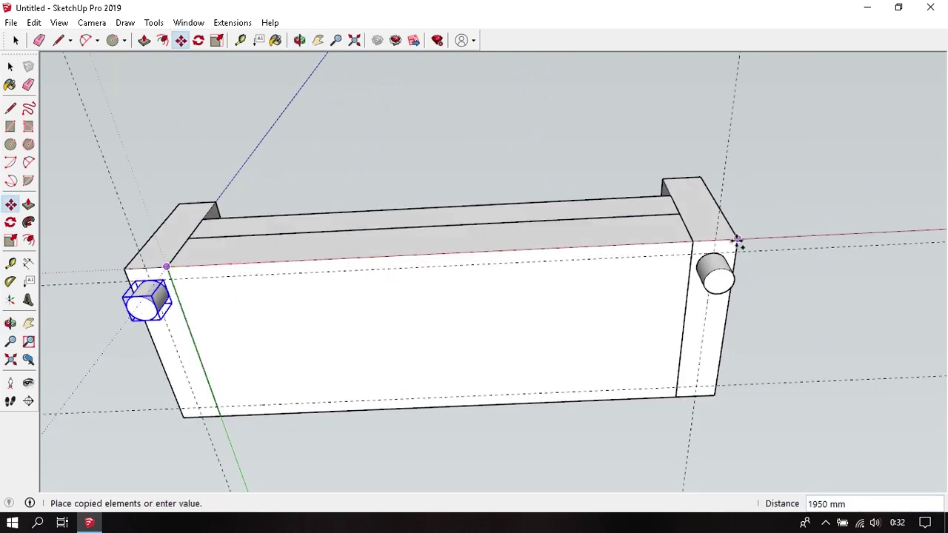
{"action": "left_click", "coordinate": [737, 242]}
{"action": "key", "text": "space"}
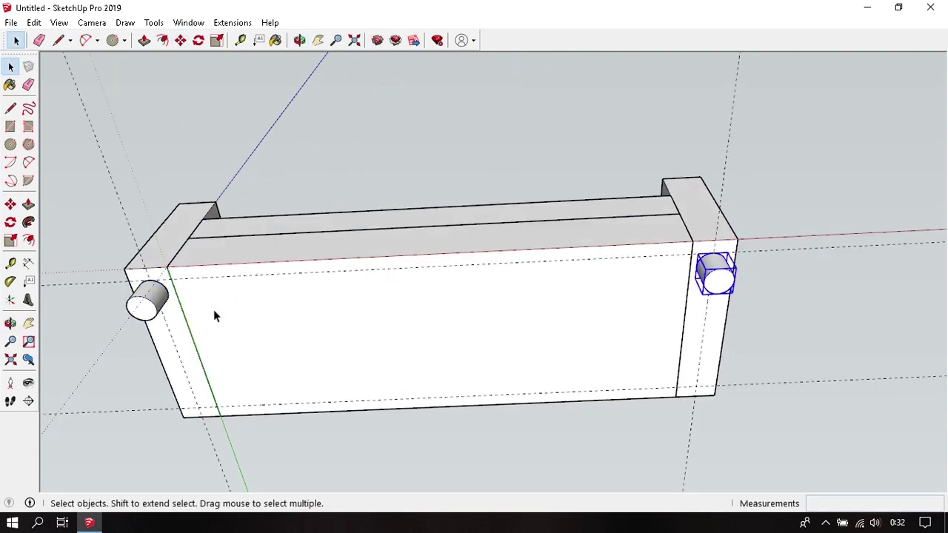
Copy both front legs to the back corners of the sofa base.
{"action": "left_click", "coordinate": [161, 304], "text": "shift"}
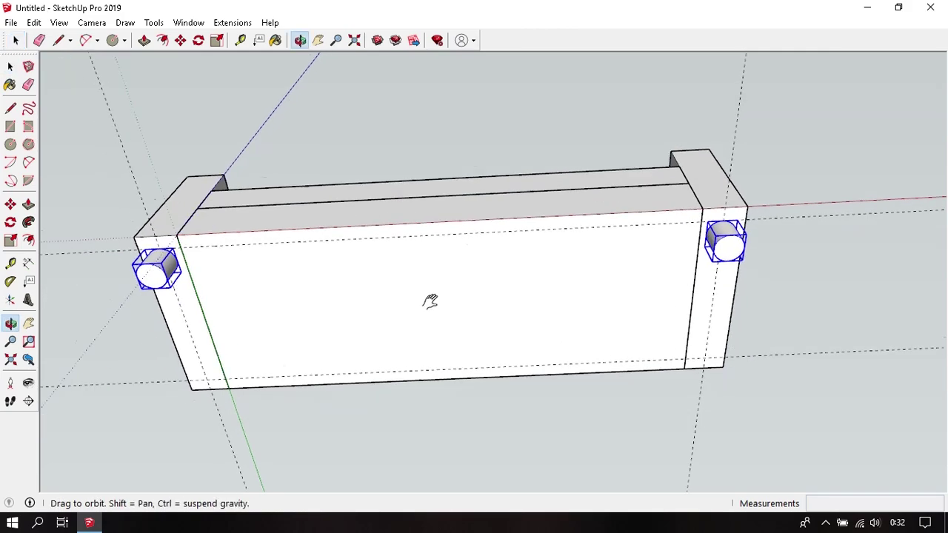
{"action": "mouse_move", "coordinate": [385, 335]}
{"action": "middle_mouse_down"}
{"action": "mouse_move", "coordinate": [511, 242]}
{"action": "mouse_move", "coordinate": [461, 301]}
{"action": "mouse_move", "coordinate": [469, 288]}
{"action": "middle_mouse_up"}
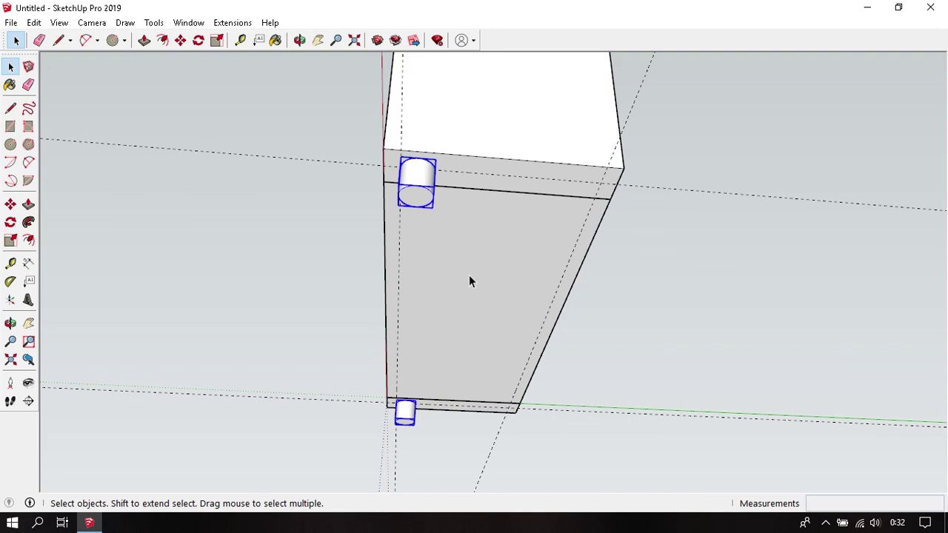
{"action": "scroll", "coordinate": [484, 234], "scroll_direction": "up", "scroll_amount": 1}
{"action": "scroll", "coordinate": [459, 227], "scroll_direction": "up", "scroll_amount": 1}
{"action": "key", "text": "m"}
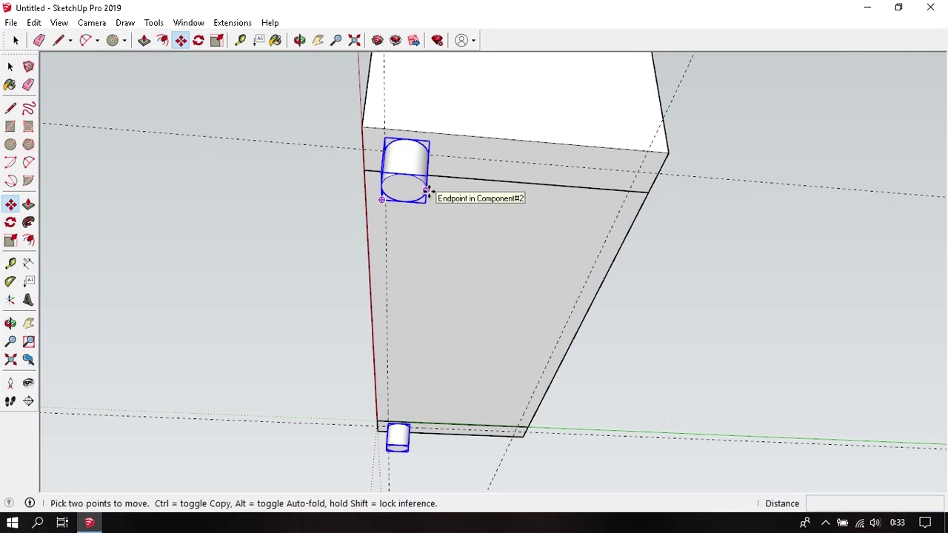
{"action": "left_click", "coordinate": [427, 191], "text": "ctrl"}
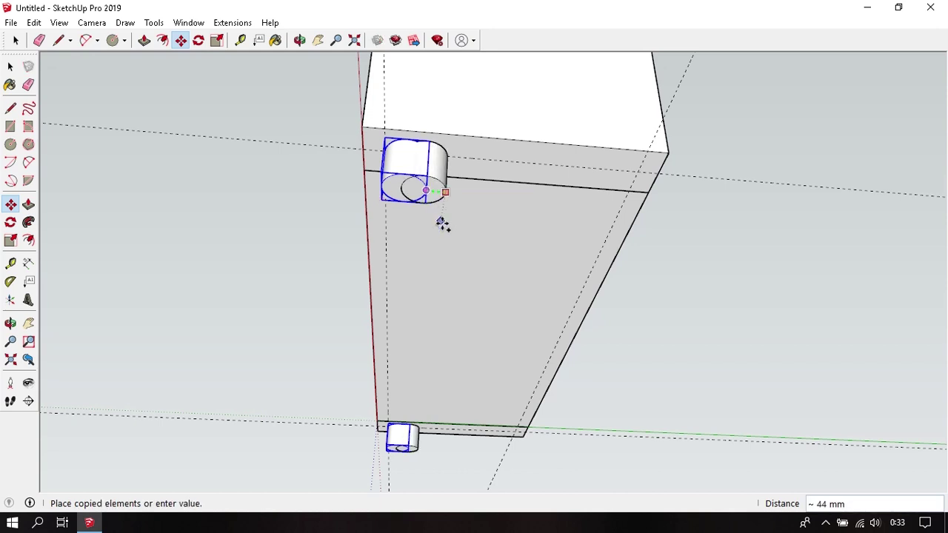
{"action": "mouse_move", "coordinate": [493, 279]}
{"action": "middle_mouse_down"}
{"action": "mouse_move", "coordinate": [499, 284]}
{"action": "mouse_move", "coordinate": [468, 313]}
{"action": "middle_mouse_up"}
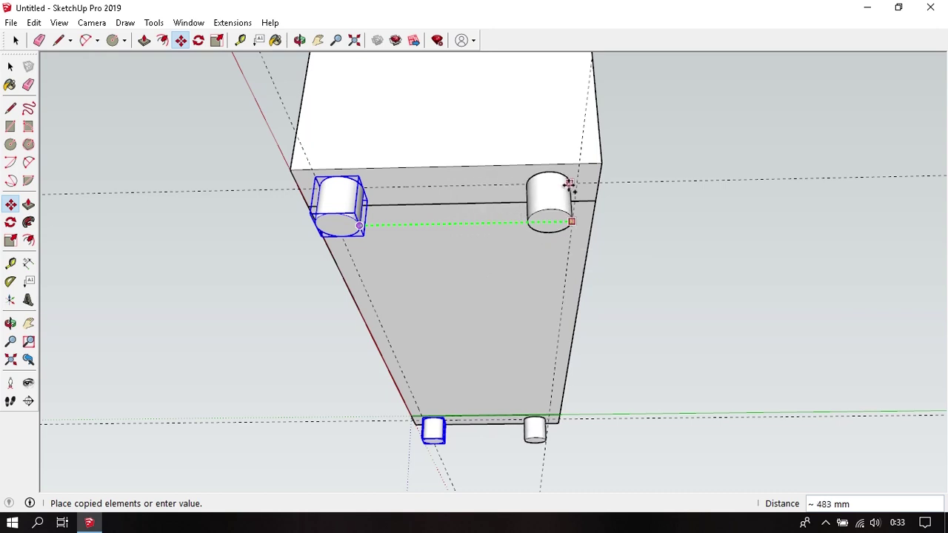
{"action": "left_click", "coordinate": [572, 171]}
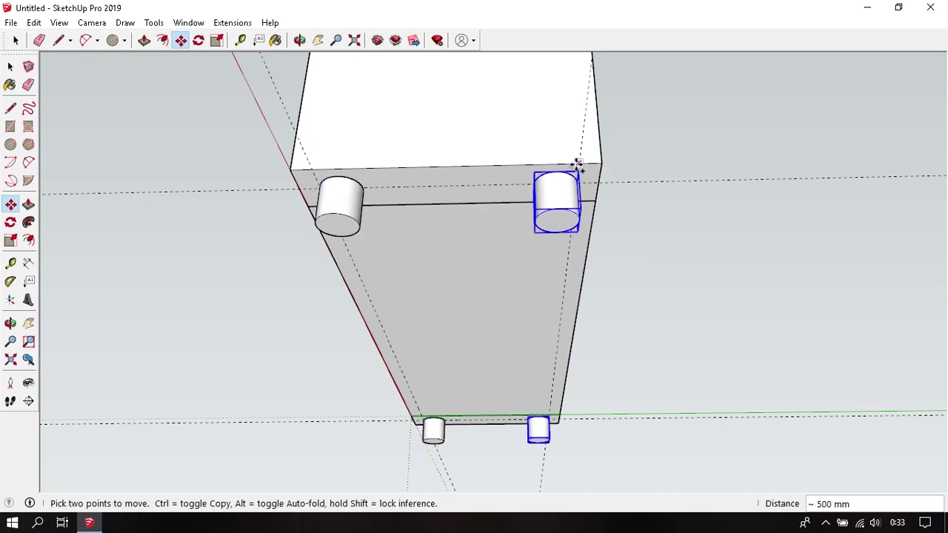
{"action": "mouse_move", "coordinate": [548, 205]}
{"action": "middle_mouse_down"}
{"action": "mouse_move", "coordinate": [425, 294]}
{"action": "mouse_move", "coordinate": [677, 324]}
{"action": "mouse_move", "coordinate": [603, 267]}
{"action": "mouse_move", "coordinate": [662, 249]}
{"action": "middle_mouse_up"}
{"action": "middle_click_drag", "start_coordinate": [529, 288], "coordinate": [567, 282]}
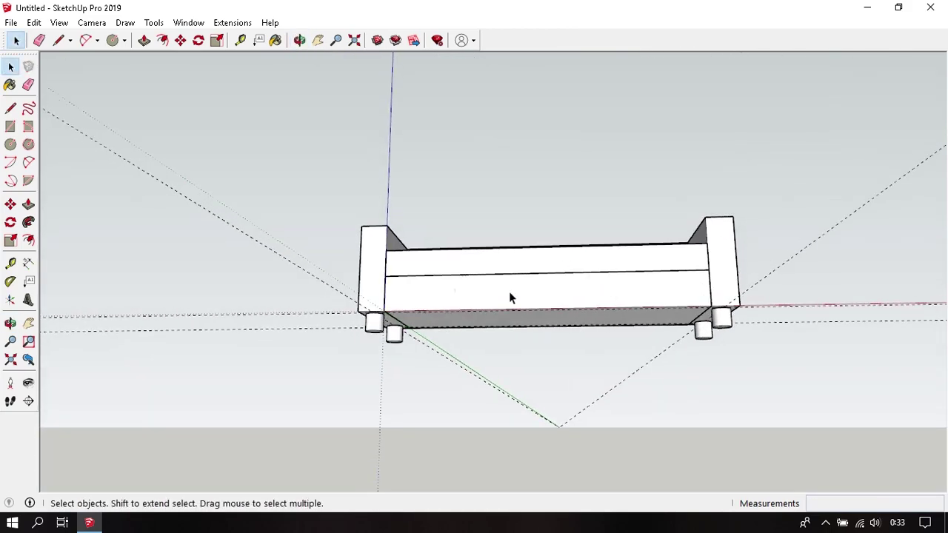
Delete all construction guides from the model.
{"action": "left_click", "coordinate": [34, 22]}
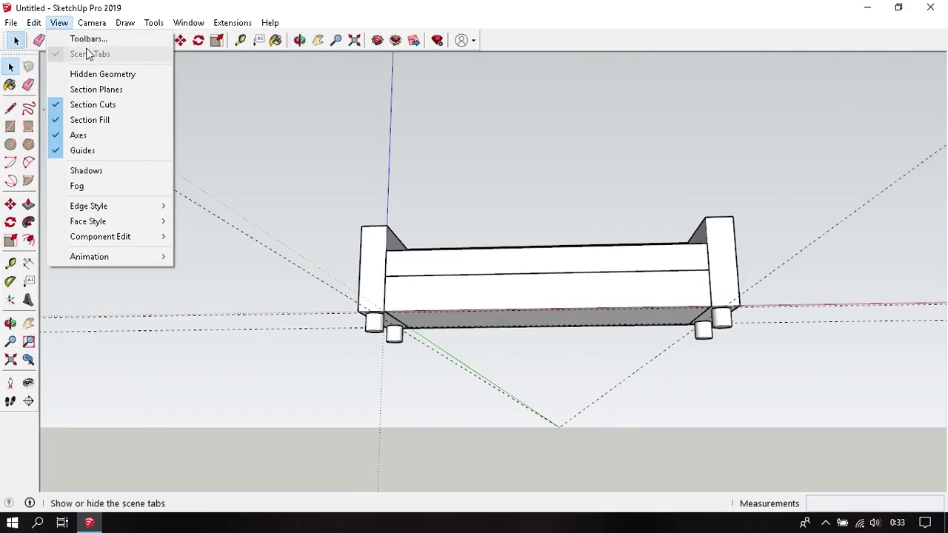
{"action": "left_click", "coordinate": [95, 150]}
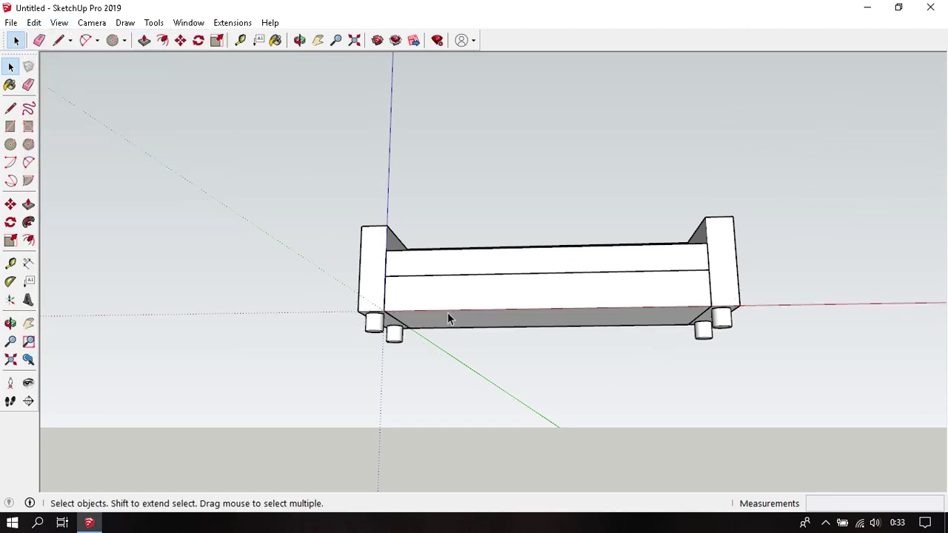
{"action": "mouse_move", "coordinate": [448, 312]}
{"action": "middle_mouse_down"}
{"action": "mouse_move", "coordinate": [508, 250]}
{"action": "mouse_move", "coordinate": [547, 286]}
{"action": "mouse_move", "coordinate": [467, 248]}
{"action": "mouse_move", "coordinate": [461, 328]}
{"action": "middle_mouse_up"}
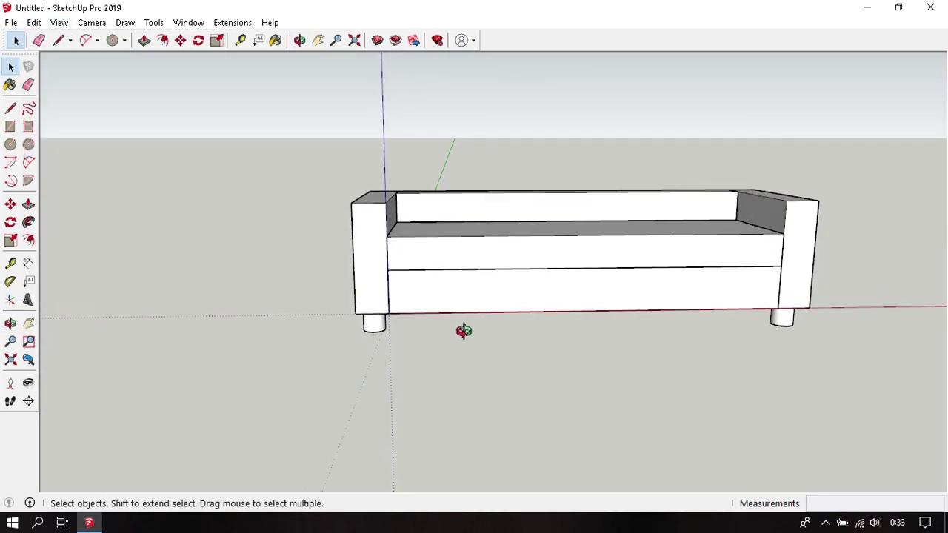
{"action": "scroll", "coordinate": [420, 247], "scroll_direction": "up", "scroll_amount": 2}
{"action": "scroll", "coordinate": [419, 247], "scroll_direction": "up", "scroll_amount": 2}
{"action": "mouse_move", "coordinate": [420, 247]}
{"action": "middle_mouse_down"}
{"action": "mouse_move", "coordinate": [437, 271]}
{"action": "mouse_move", "coordinate": [436, 239]}
{"action": "mouse_move", "coordinate": [405, 377]}
{"action": "mouse_move", "coordinate": [386, 303]}
{"action": "middle_mouse_up"}
{"action": "scroll", "coordinate": [436, 271], "scroll_direction": "up", "scroll_amount": 2}
{"action": "scroll", "coordinate": [417, 298], "scroll_direction": "up", "scroll_amount": 2}
{"action": "scroll", "coordinate": [417, 298], "scroll_direction": "up", "scroll_amount": 2}
Draw a 600 × 600 mm rectangle at the arm's inner corner and push it out about 105 mm.
{"action": "key", "text": "r"}
{"action": "left_click", "coordinate": [372, 286]}
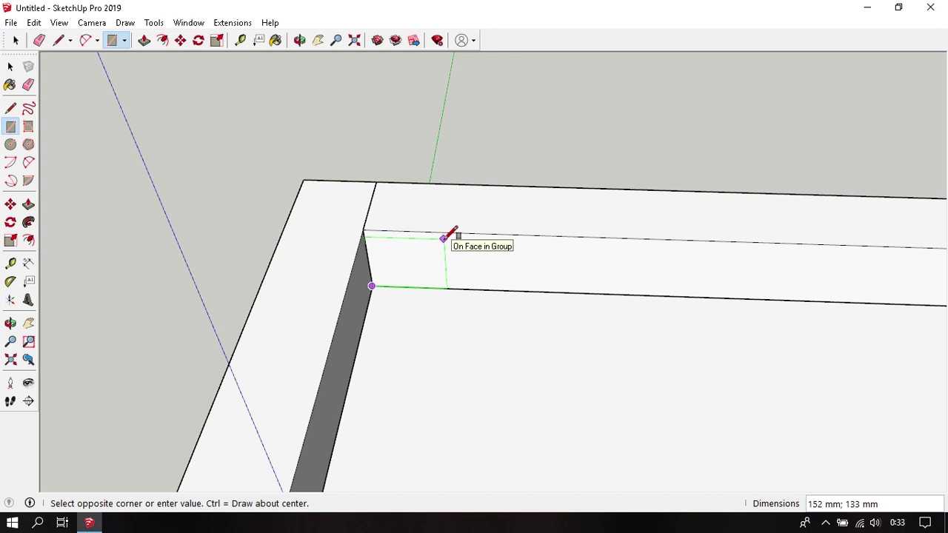
{"action": "type", "text": "600;60"}
{"action": "key", "text": "Return"}
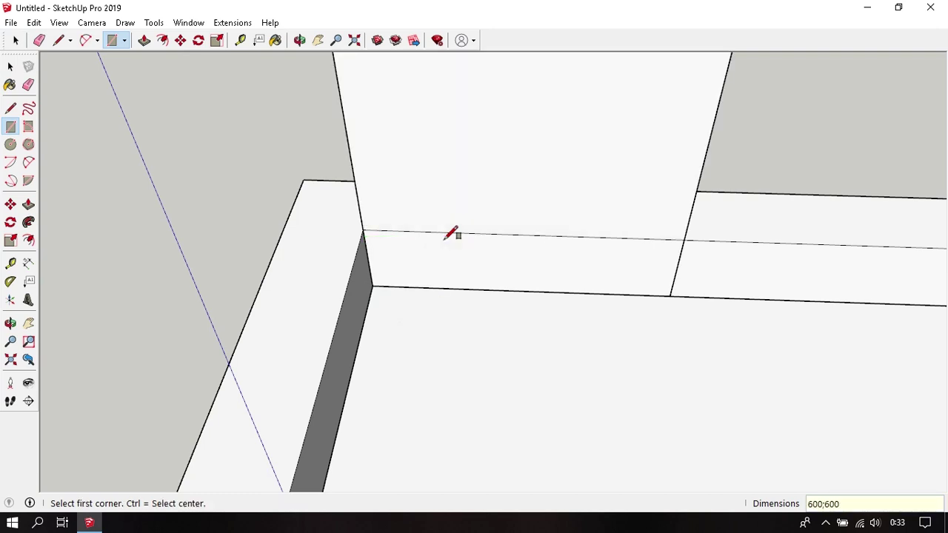
{"action": "key", "text": "space"}
{"action": "scroll", "coordinate": [451, 232], "scroll_direction": "down", "scroll_amount": 2}
{"action": "key", "text": "p"}
{"action": "left_click", "coordinate": [578, 180]}
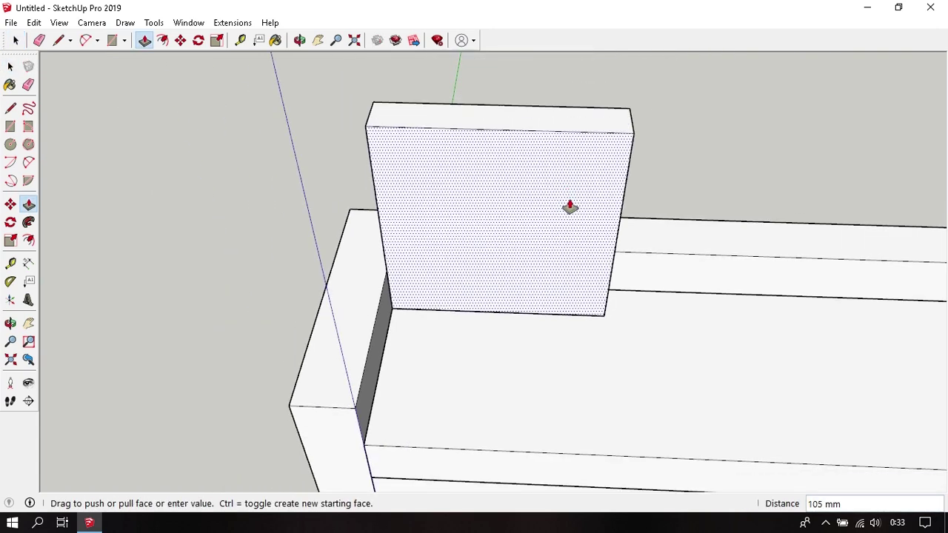
{"action": "type", "text": "150"}
{"action": "key", "text": "Return"}
{"action": "key", "text": "space"}
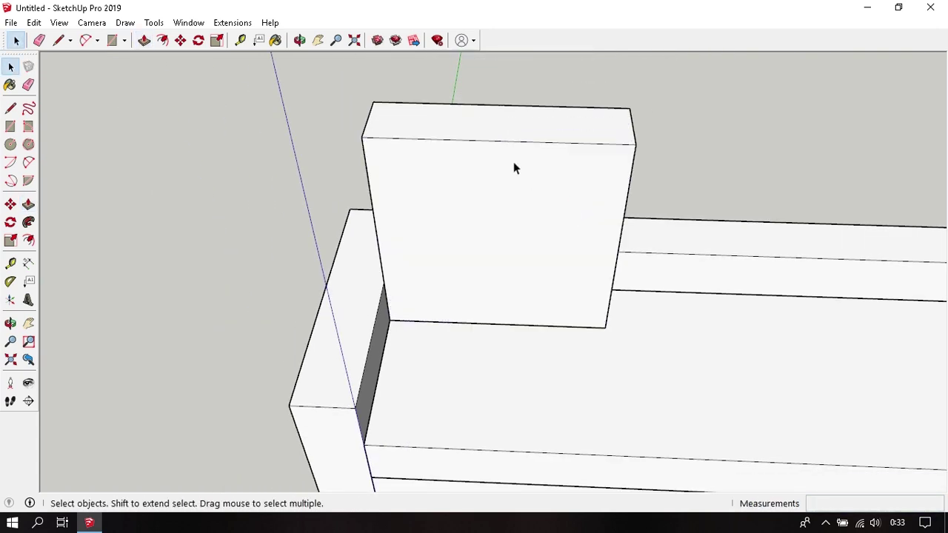
Turn the whole back cushion block into a component.
{"action": "triple_click", "coordinate": [514, 162]}
{"action": "right_click", "coordinate": [513, 161]}
{"action": "left_click", "coordinate": [629, 267]}
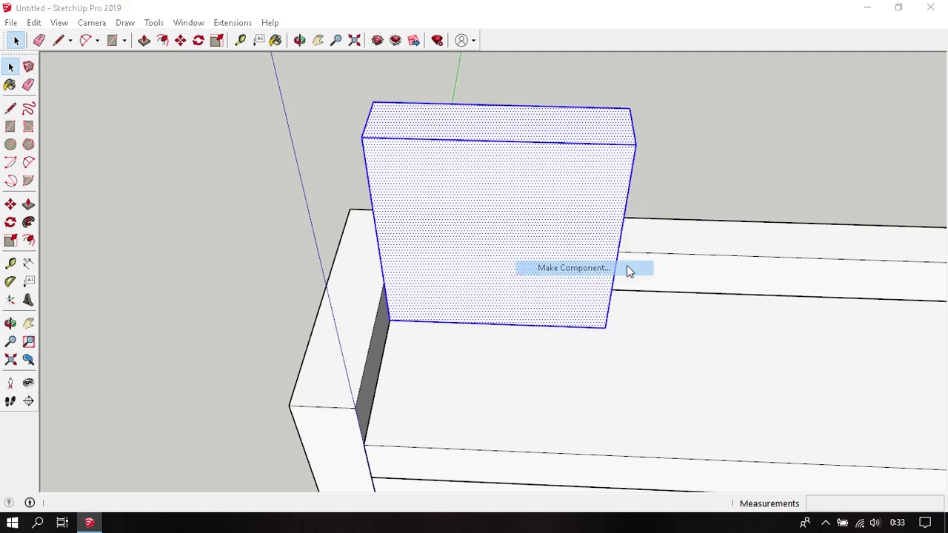
{"action": "left_click", "coordinate": [492, 406]}
Deselect the component and bring the left arm's front face into close front view.
{"action": "left_click", "coordinate": [755, 171]}
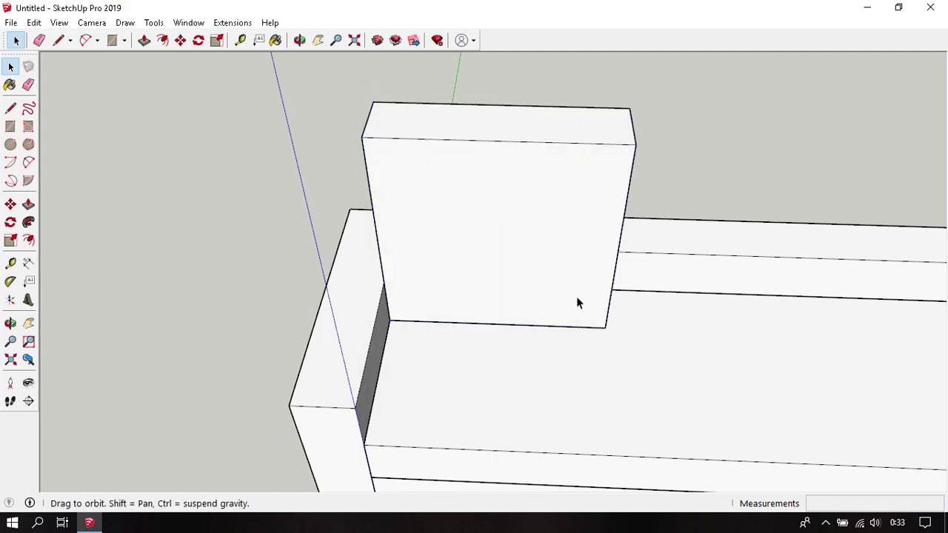
{"action": "middle_click_drag", "start_coordinate": [576, 296], "coordinate": [591, 177]}
{"action": "middle_click_drag", "start_coordinate": [454, 182], "coordinate": [358, 295], "text": "shift"}
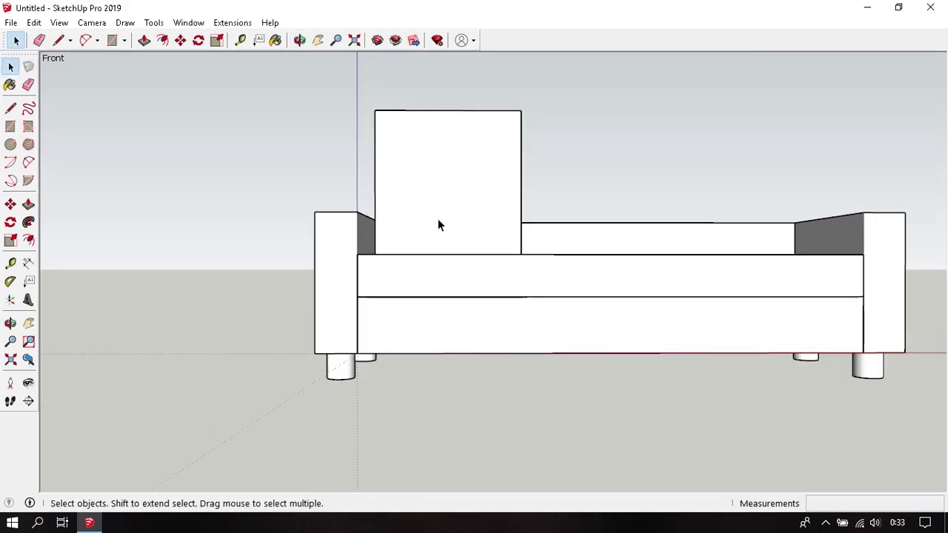
{"action": "scroll", "coordinate": [465, 239], "scroll_direction": "up", "scroll_amount": 5}
{"action": "scroll", "coordinate": [365, 297], "scroll_direction": "down", "scroll_amount": 3}
{"action": "scroll", "coordinate": [366, 296], "scroll_direction": "down", "scroll_amount": 1}
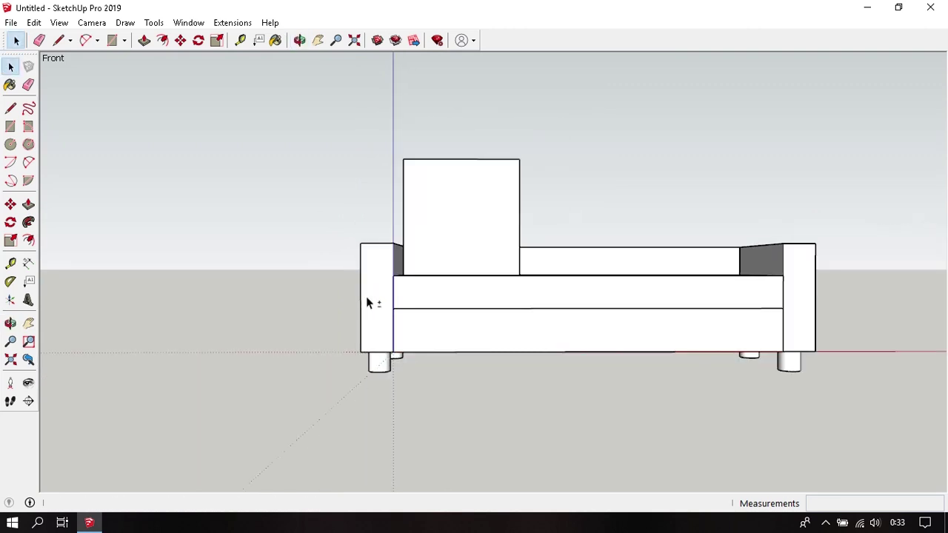
{"action": "scroll", "coordinate": [365, 297], "scroll_direction": "up", "scroll_amount": 4}
{"action": "middle_click_drag", "start_coordinate": [365, 297], "coordinate": [398, 315], "text": "shift"}
{"action": "scroll", "coordinate": [391, 304], "scroll_direction": "up", "scroll_amount": 2}
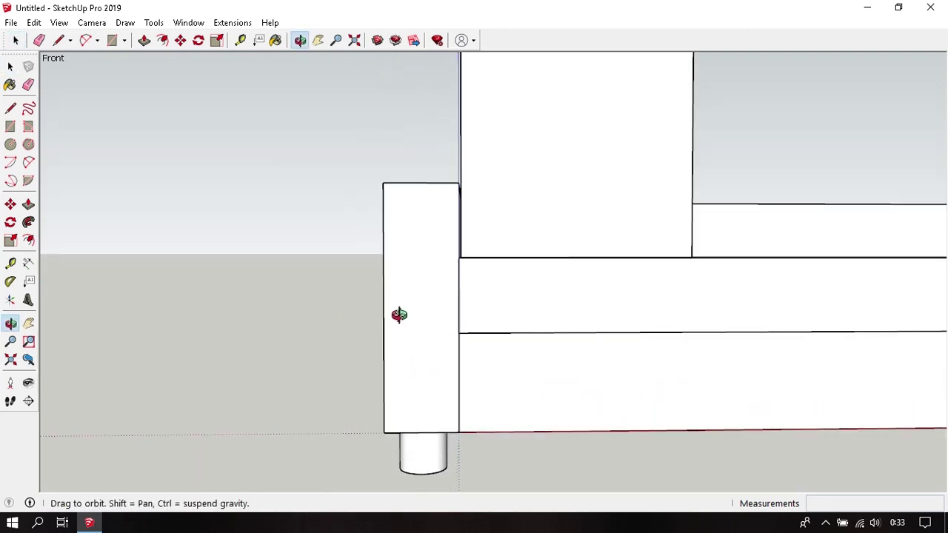
Place guides 20 mm inside the arm's left, top and right edges and 15 mm above its bottom.
{"action": "key", "text": "t"}
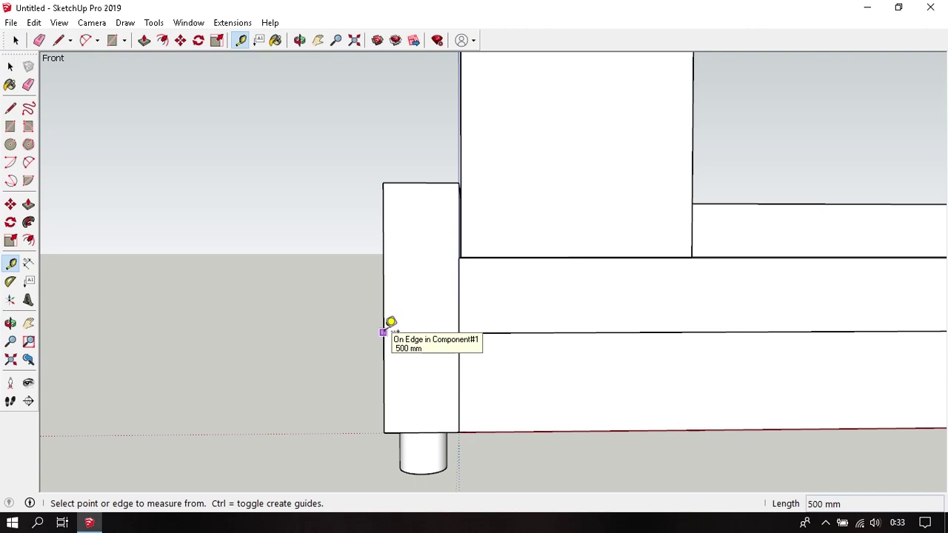
{"action": "left_click", "coordinate": [383, 331]}
{"action": "type", "text": "20"}
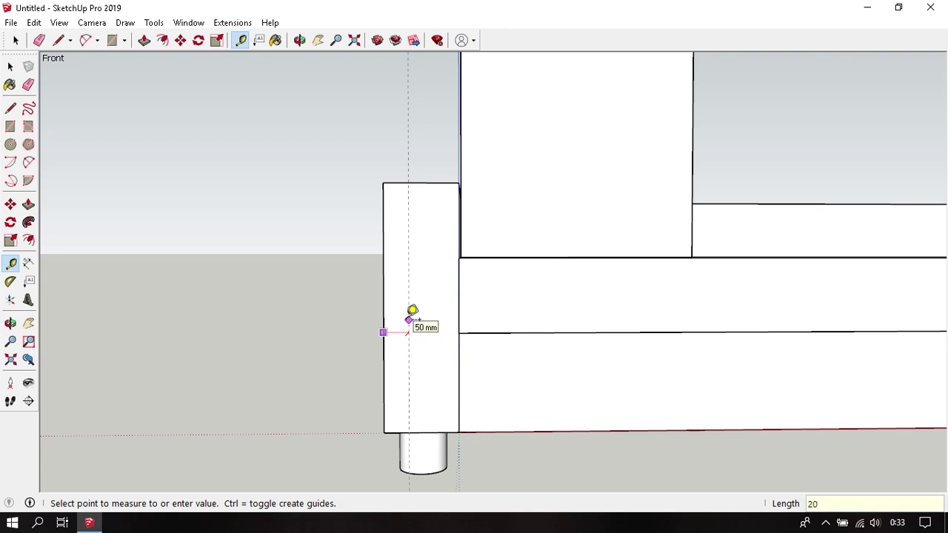
{"action": "key", "text": "Return"}
{"action": "left_click", "coordinate": [420, 182]}
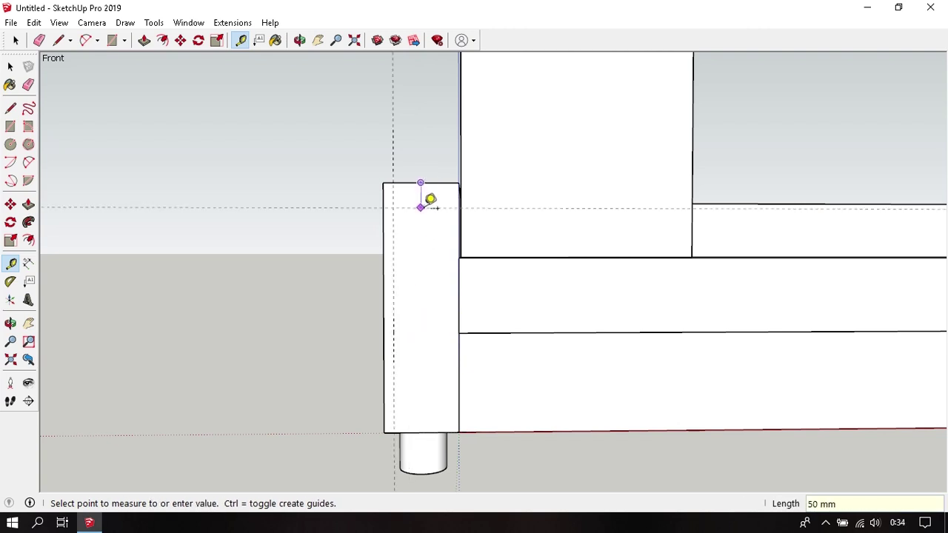
{"action": "type", "text": "20"}
{"action": "key", "text": "Return"}
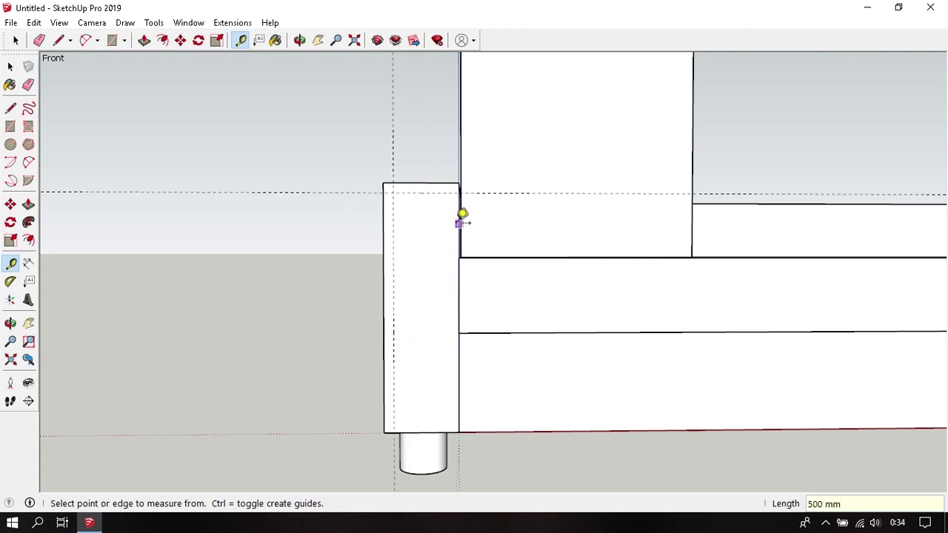
{"action": "left_click", "coordinate": [460, 223]}
{"action": "key", "text": "Return"}
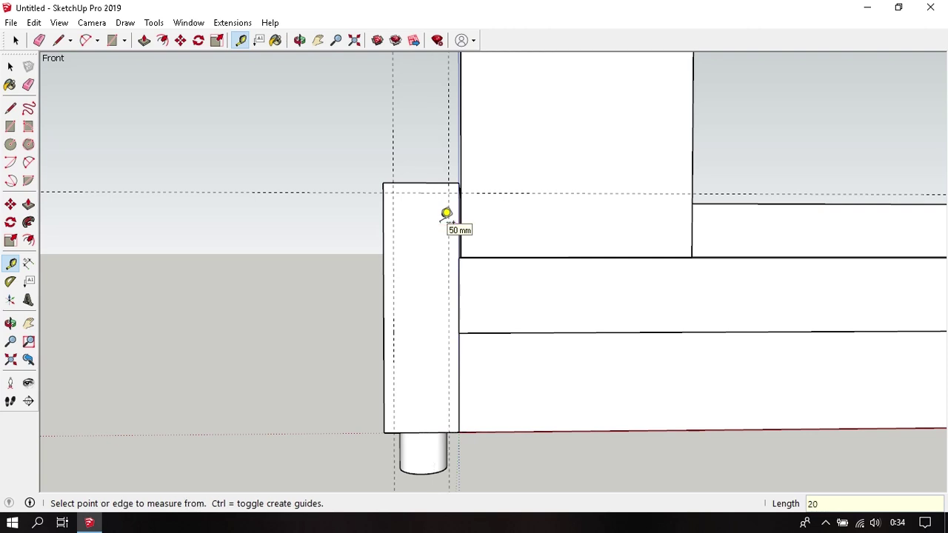
{"action": "left_click", "coordinate": [421, 431]}
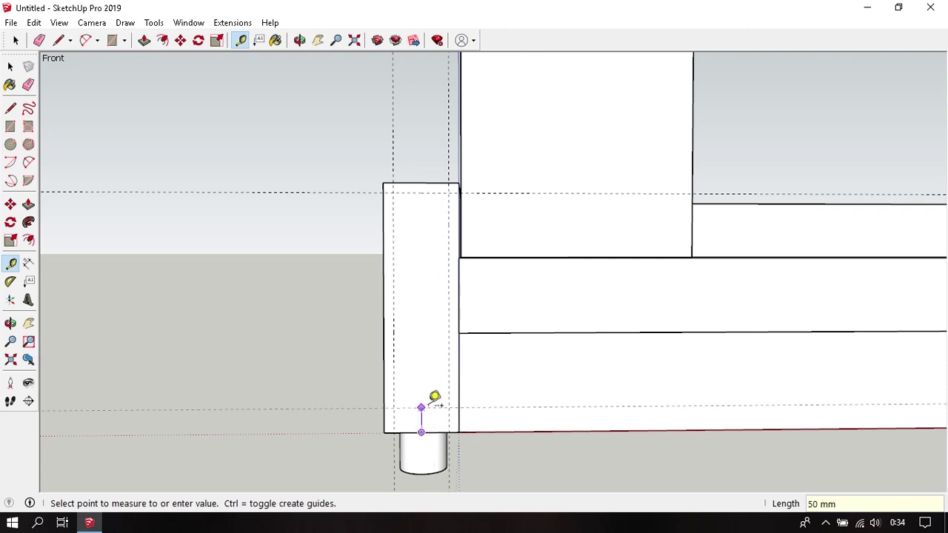
{"action": "type", "text": "15"}
{"action": "key", "text": "Return"}
{"action": "key", "text": "space"}
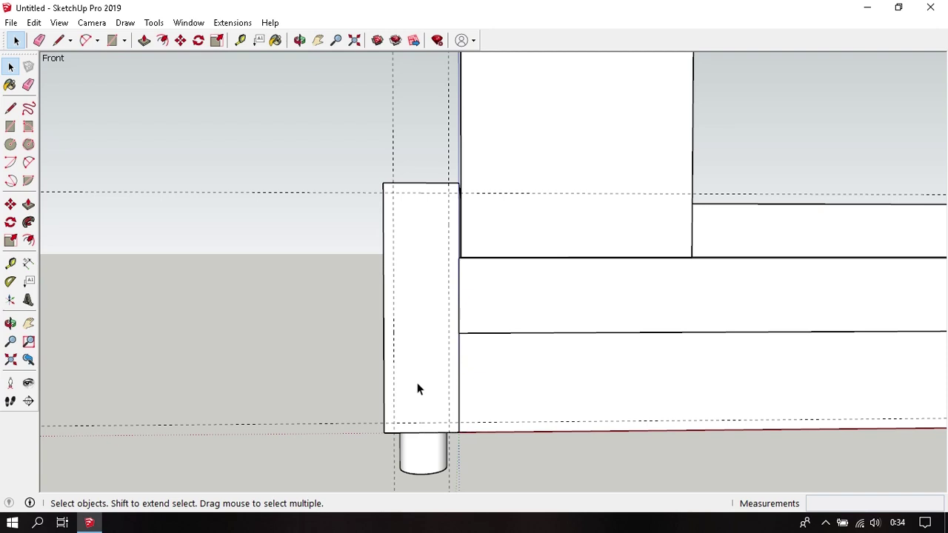
Draw a 25-segment arc rounding the armrest's lower outer front corner.
{"action": "middle_click_drag", "start_coordinate": [417, 389], "coordinate": [465, 370]}
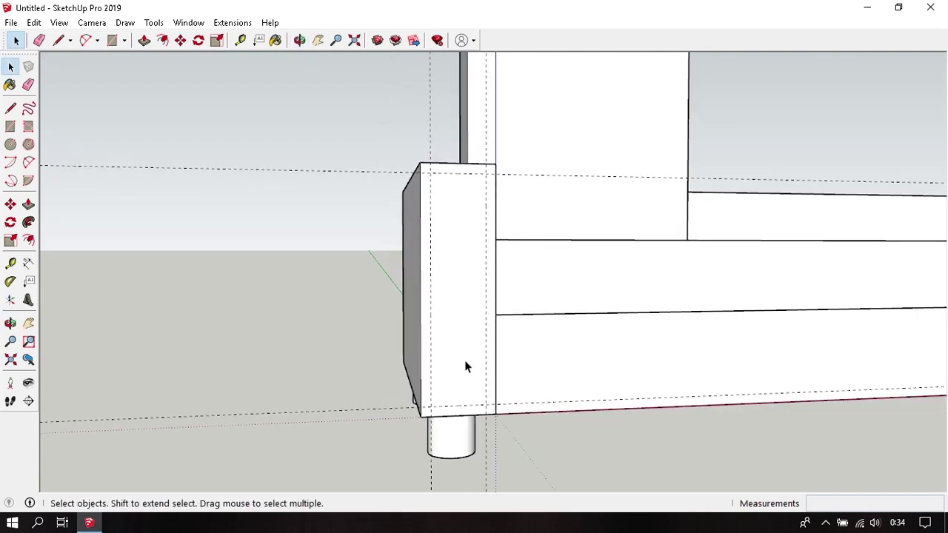
{"action": "scroll", "coordinate": [464, 360], "scroll_direction": "up", "scroll_amount": 3}
{"action": "mouse_move", "coordinate": [465, 360]}
{"action": "middle_mouse_down"}
{"action": "mouse_move", "coordinate": [485, 289]}
{"action": "mouse_move", "coordinate": [464, 317]}
{"action": "mouse_move", "coordinate": [457, 311]}
{"action": "middle_mouse_up"}
{"action": "scroll", "coordinate": [464, 317], "scroll_direction": "up", "scroll_amount": 2}
{"action": "scroll", "coordinate": [444, 323], "scroll_direction": "up", "scroll_amount": 2}
{"action": "scroll", "coordinate": [450, 365], "scroll_direction": "up", "scroll_amount": 2}
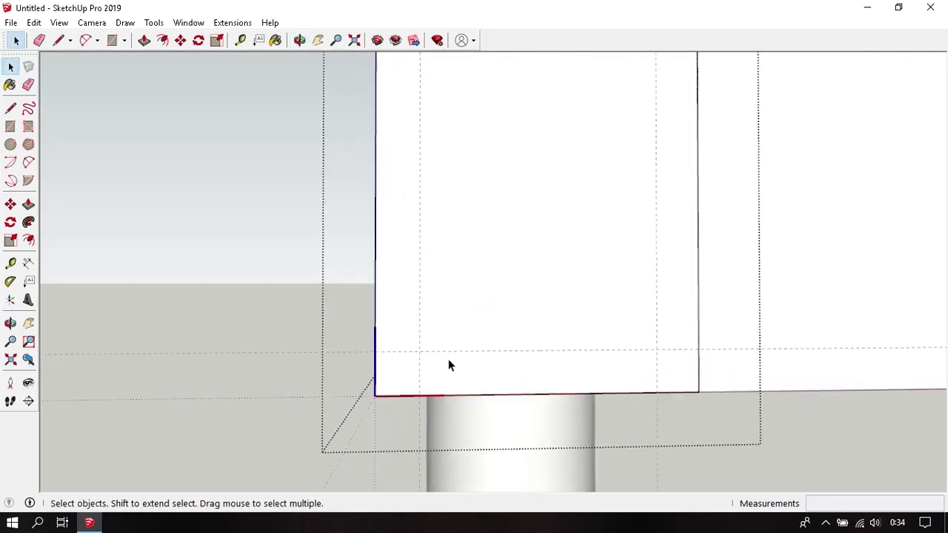
{"action": "scroll", "coordinate": [449, 365], "scroll_direction": "up", "scroll_amount": 1}
{"action": "middle_click_drag", "start_coordinate": [459, 346], "coordinate": [472, 356]}
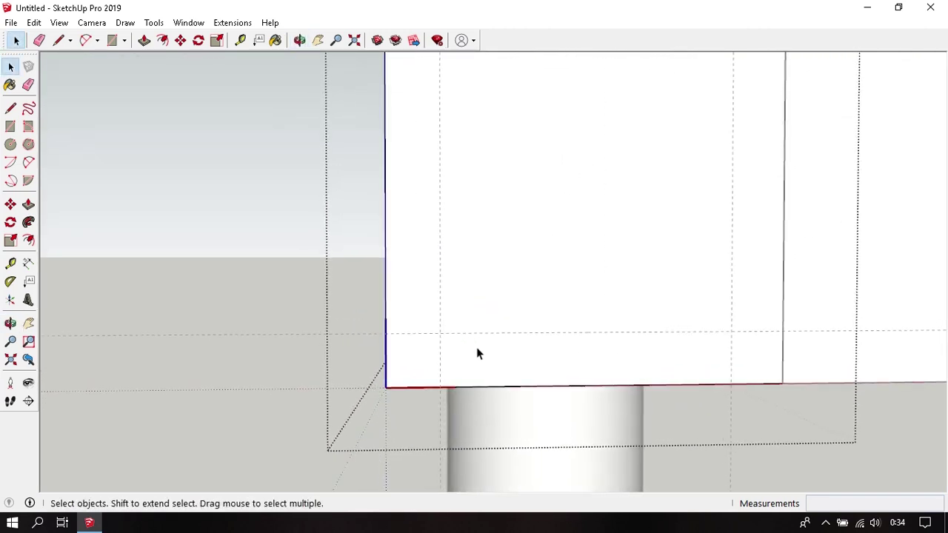
{"action": "key", "text": "a"}
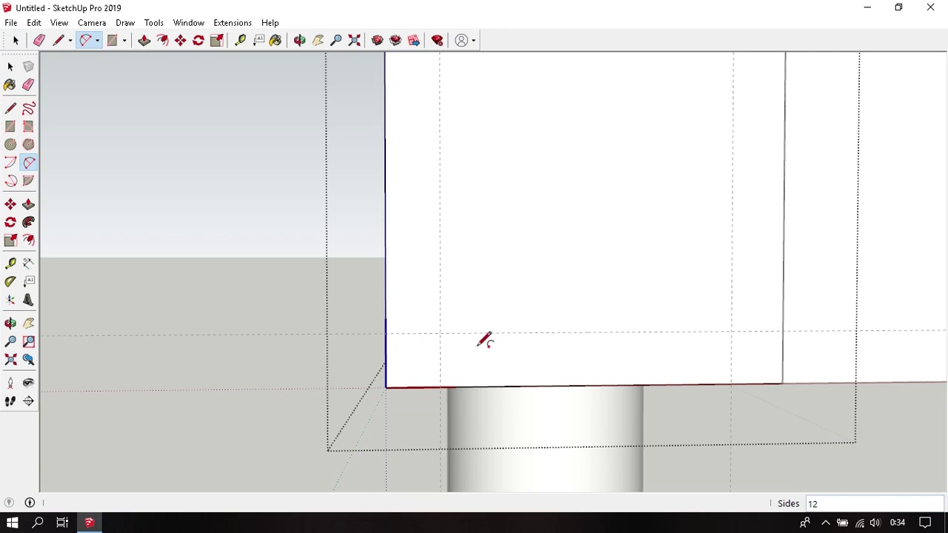
{"action": "type", "text": "25"}
{"action": "key", "text": "Return"}
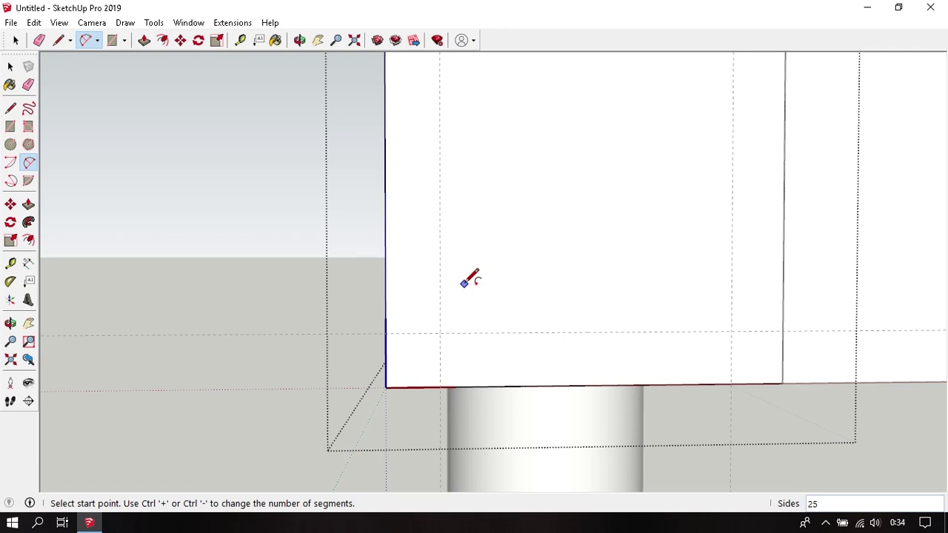
{"action": "left_click", "coordinate": [385, 333]}
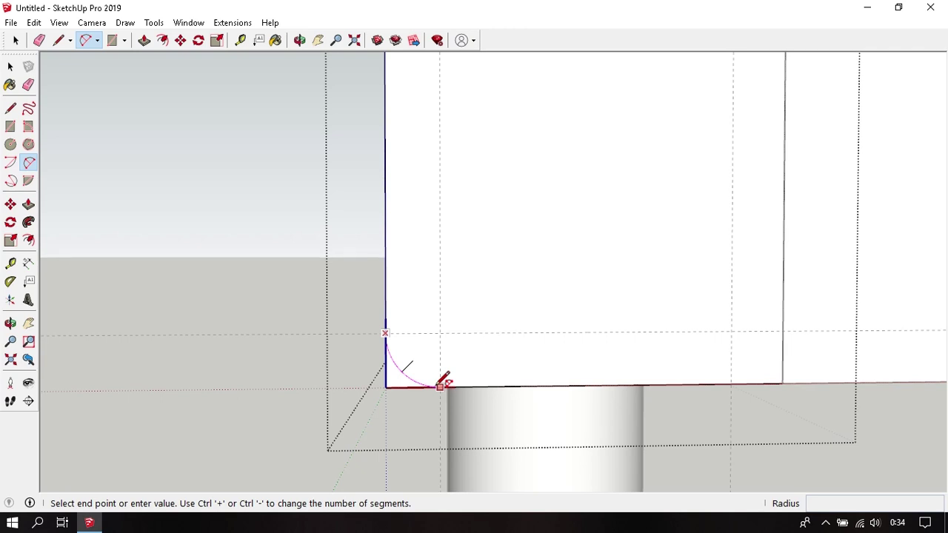
{"action": "left_click", "coordinate": [440, 386]}
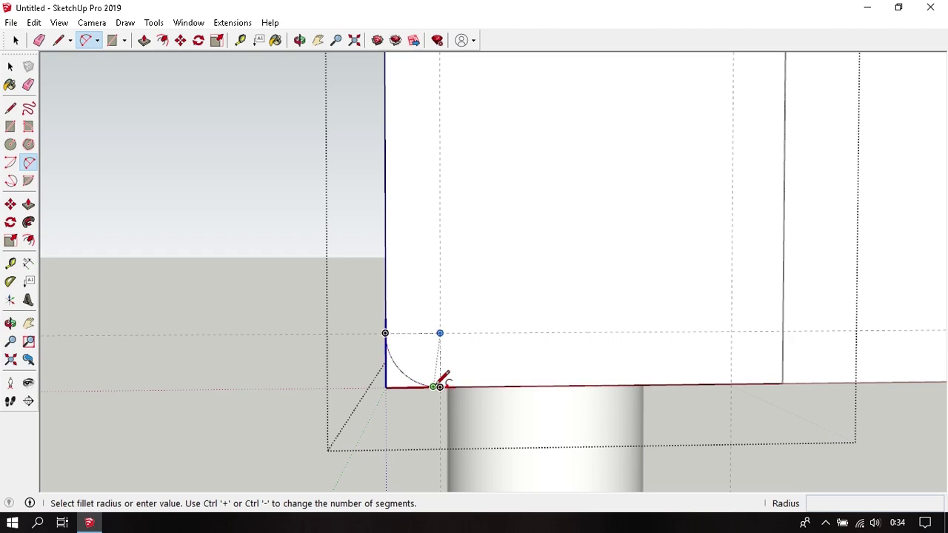
{"action": "left_click", "coordinate": [440, 386]}
Push the corner sliver 700 mm back through the armrest's length.
{"action": "key", "text": "p"}
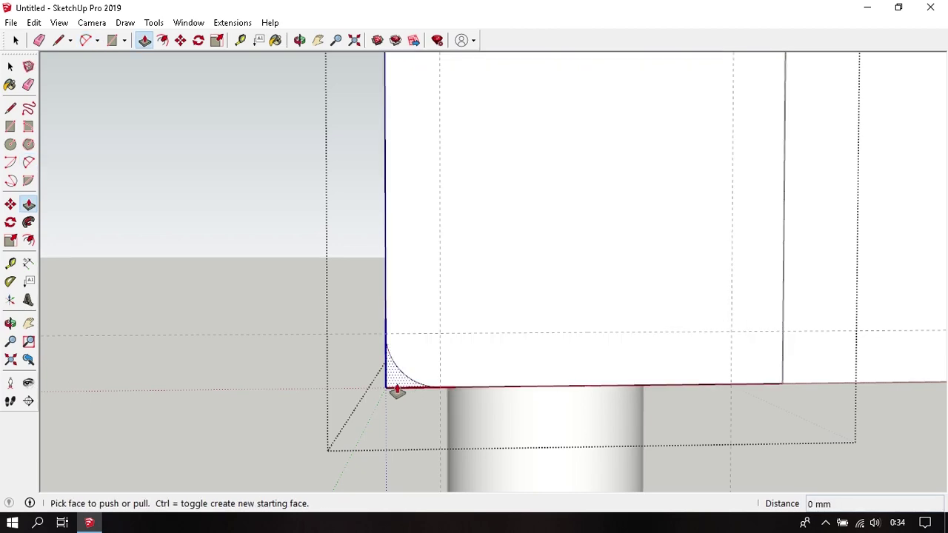
{"action": "left_click", "coordinate": [397, 390]}
{"action": "middle_click_drag", "start_coordinate": [397, 390], "coordinate": [572, 383]}
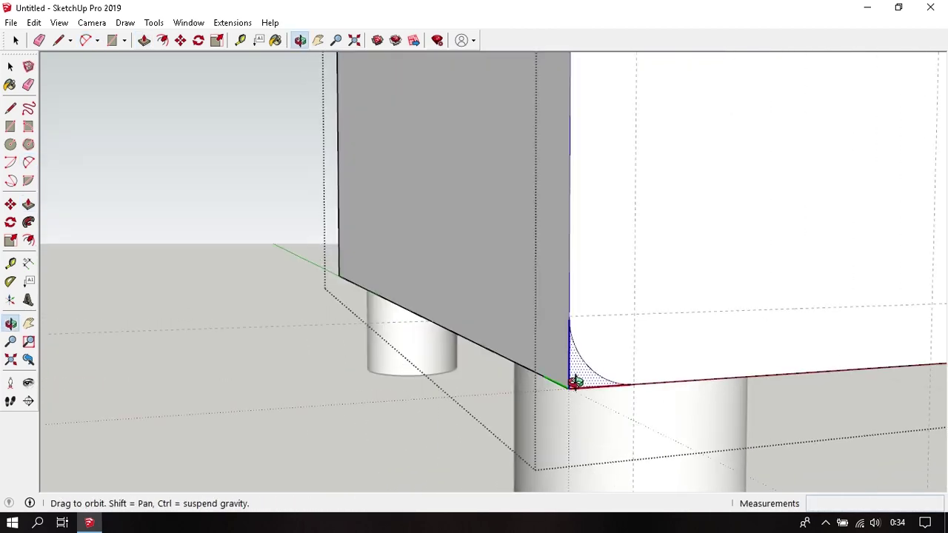
{"action": "left_click", "coordinate": [338, 248]}
{"action": "mouse_move", "coordinate": [447, 271]}
{"action": "middle_mouse_down"}
{"action": "mouse_move", "coordinate": [595, 309]}
{"action": "mouse_move", "coordinate": [597, 286]}
{"action": "mouse_move", "coordinate": [623, 289]}
{"action": "mouse_move", "coordinate": [586, 309]}
{"action": "middle_mouse_up"}
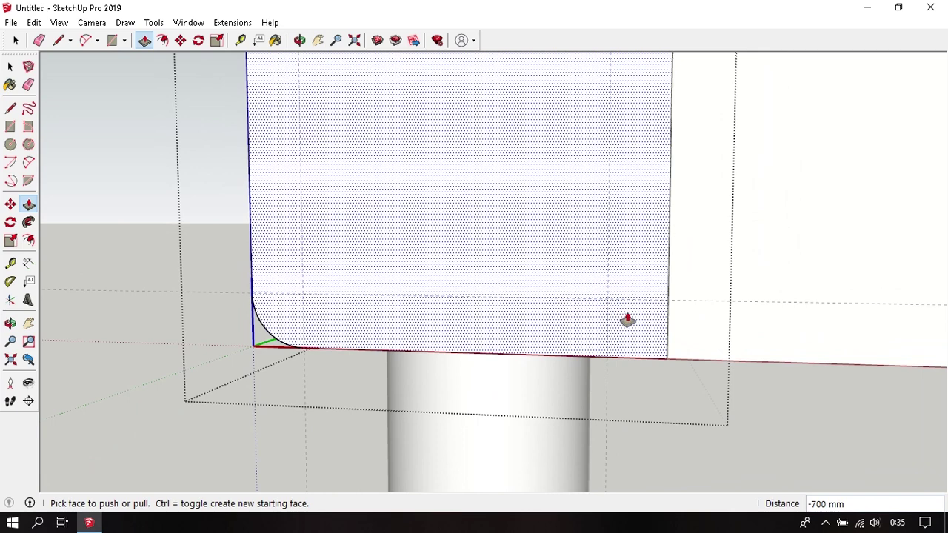
Draw a 20 mm arc rounding the armrest's bottom-right corner.
{"action": "key", "text": "a"}
{"action": "left_click", "coordinate": [607, 356]}
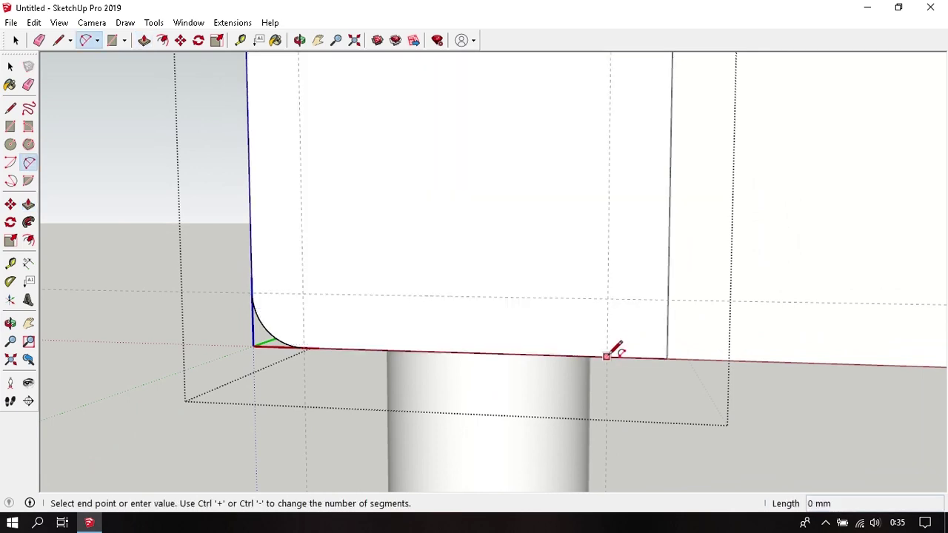
{"action": "left_click", "coordinate": [667, 300]}
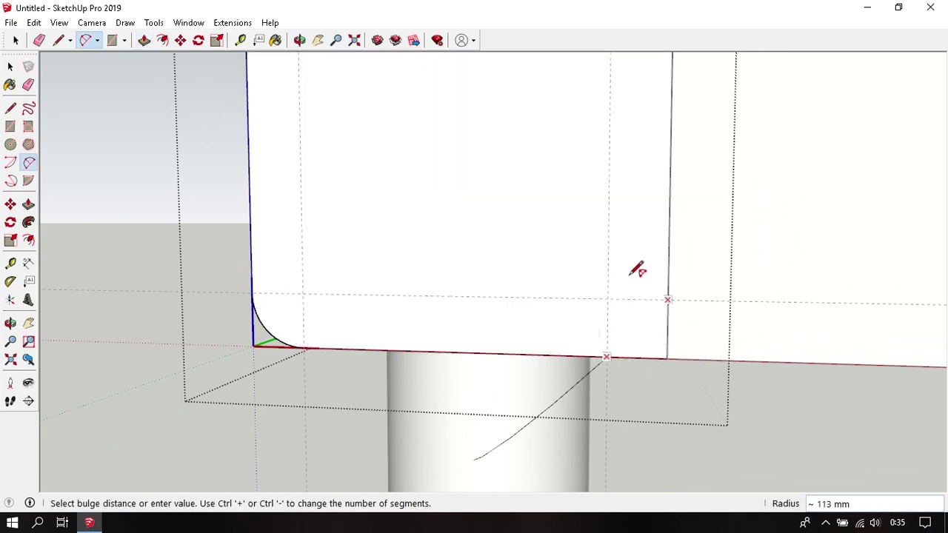
{"action": "scroll", "coordinate": [637, 329], "scroll_direction": "up", "scroll_amount": 2}
{"action": "scroll", "coordinate": [637, 329], "scroll_direction": "up", "scroll_amount": 1}
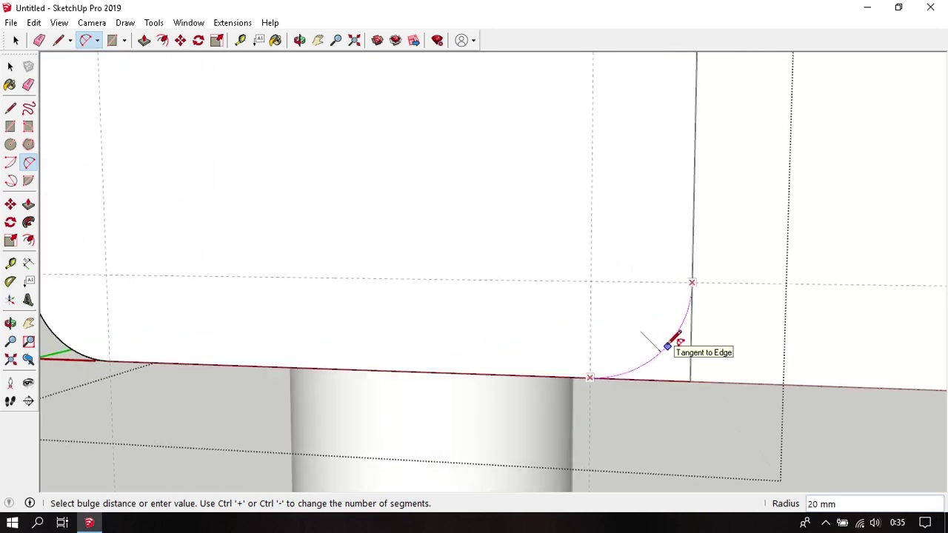
{"action": "left_click", "coordinate": [673, 341]}
Push the bottom-right sliver through the armrest using the previous depth.
{"action": "key", "text": "p"}
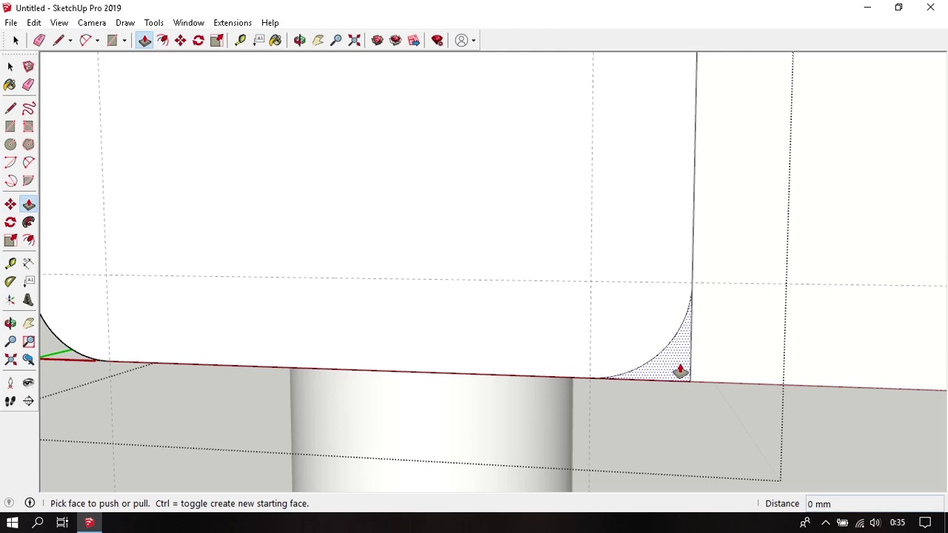
{"action": "left_click", "coordinate": [680, 371]}
{"action": "left_click", "coordinate": [679, 370]}
{"action": "scroll", "coordinate": [679, 370], "scroll_direction": "down", "scroll_amount": 3}
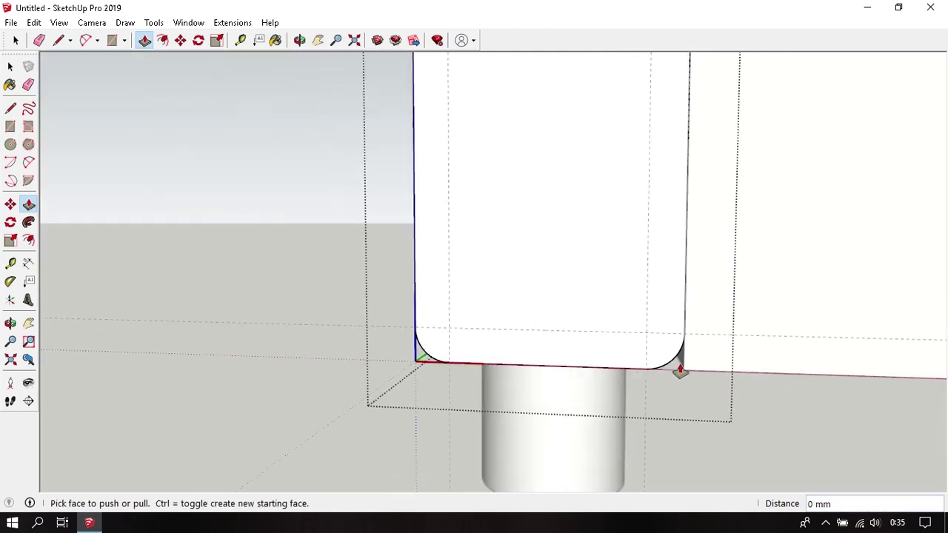
{"action": "middle_click_drag", "start_coordinate": [537, 322], "coordinate": [645, 277]}
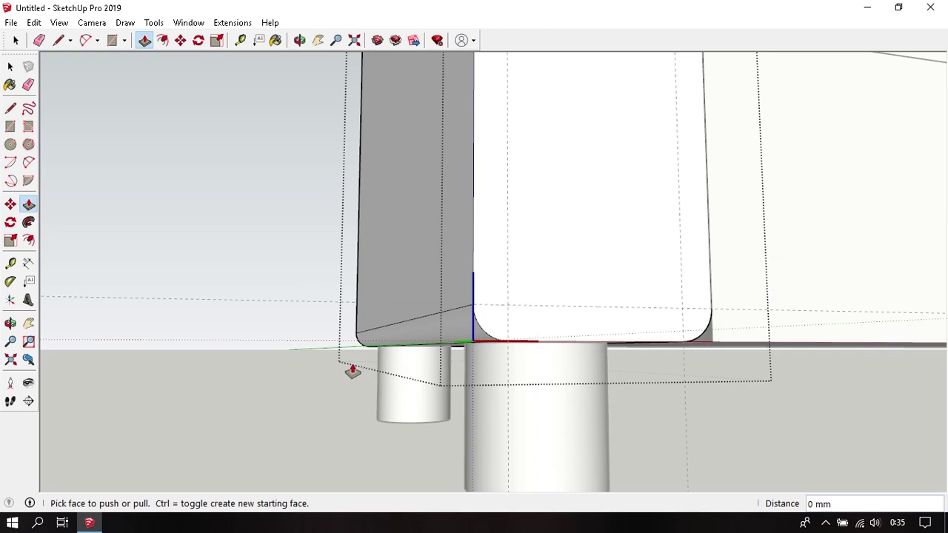
{"action": "scroll", "coordinate": [357, 387], "scroll_direction": "down", "scroll_amount": 3}
{"action": "mouse_move", "coordinate": [508, 321]}
{"action": "middle_mouse_down"}
{"action": "mouse_move", "coordinate": [474, 186]}
{"action": "mouse_move", "coordinate": [453, 314]}
{"action": "middle_mouse_up"}
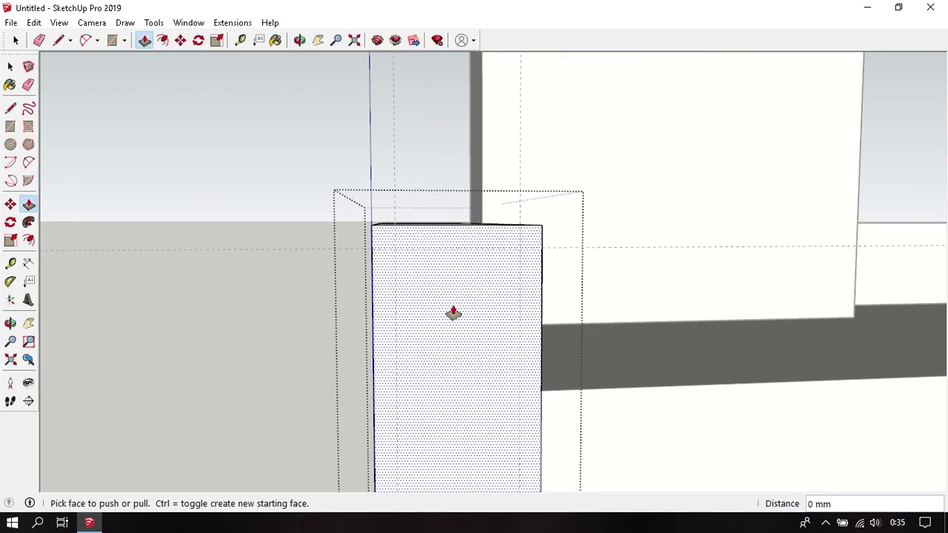
{"action": "scroll", "coordinate": [454, 314], "scroll_direction": "up", "scroll_amount": 1}
{"action": "scroll", "coordinate": [484, 324], "scroll_direction": "up", "scroll_amount": 2}
{"action": "scroll", "coordinate": [447, 271], "scroll_direction": "up", "scroll_amount": 1}
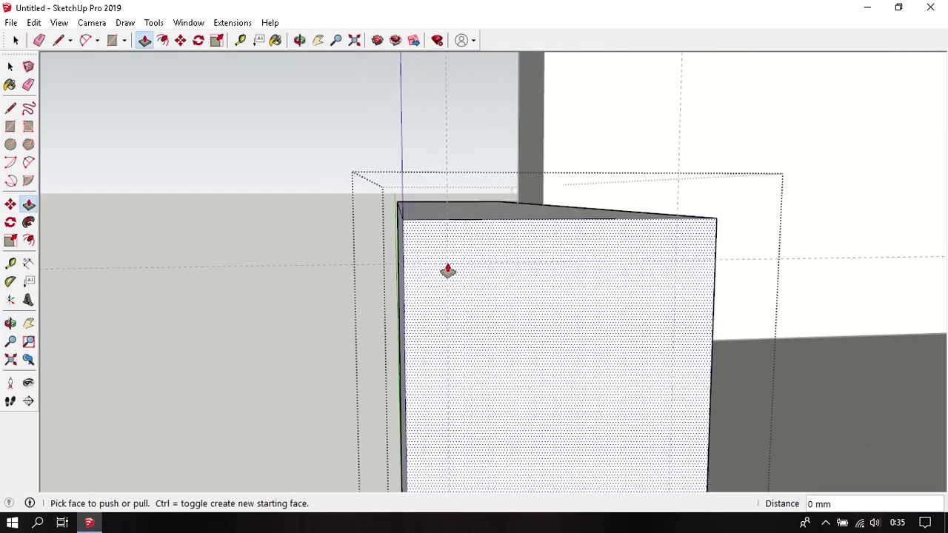
{"action": "scroll", "coordinate": [447, 271], "scroll_direction": "up", "scroll_amount": 1}
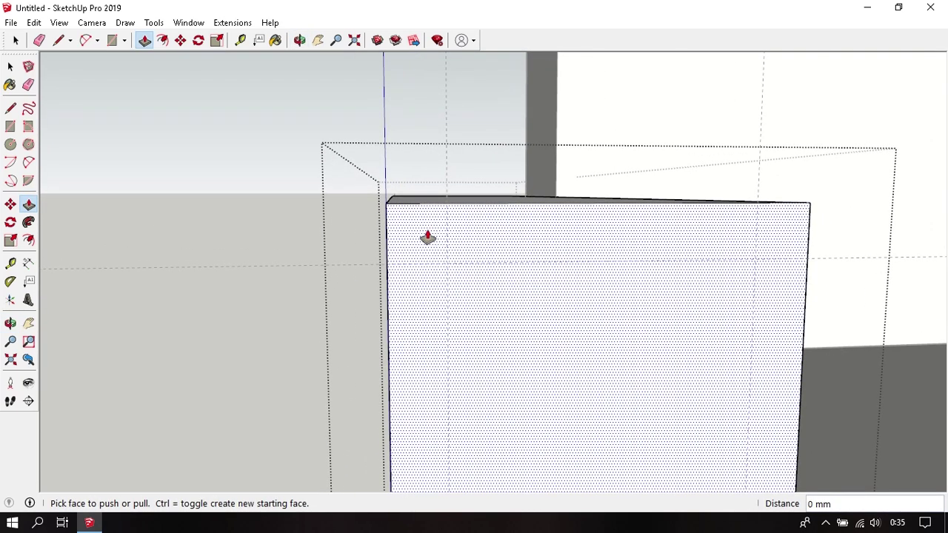
Round the top-left corner with a 20 mm arc and push it through the armrest.
{"action": "key", "text": "a"}
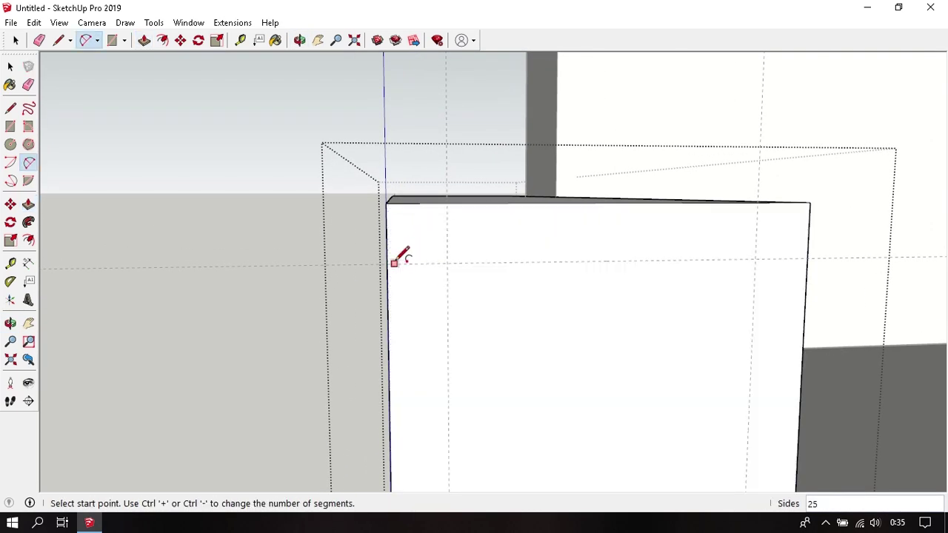
{"action": "left_click", "coordinate": [386, 263]}
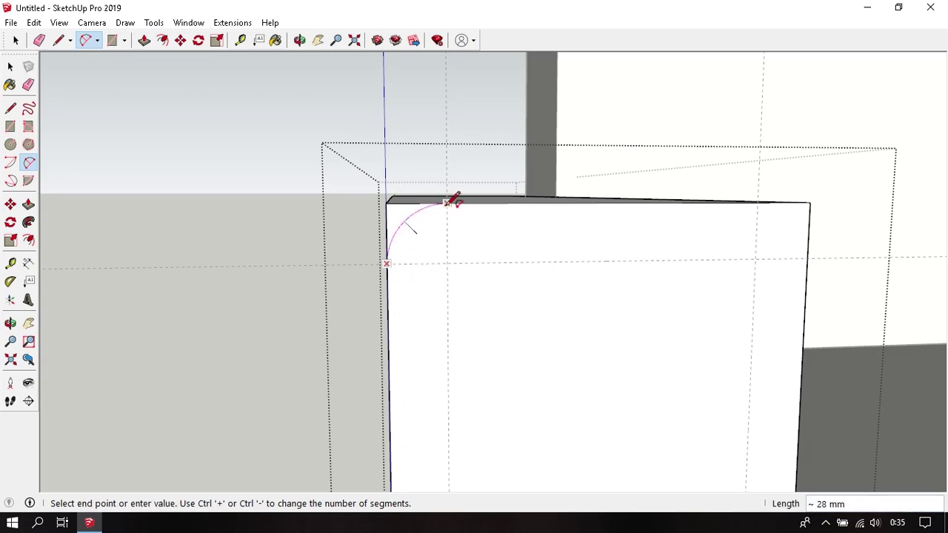
{"action": "left_click", "coordinate": [453, 201]}
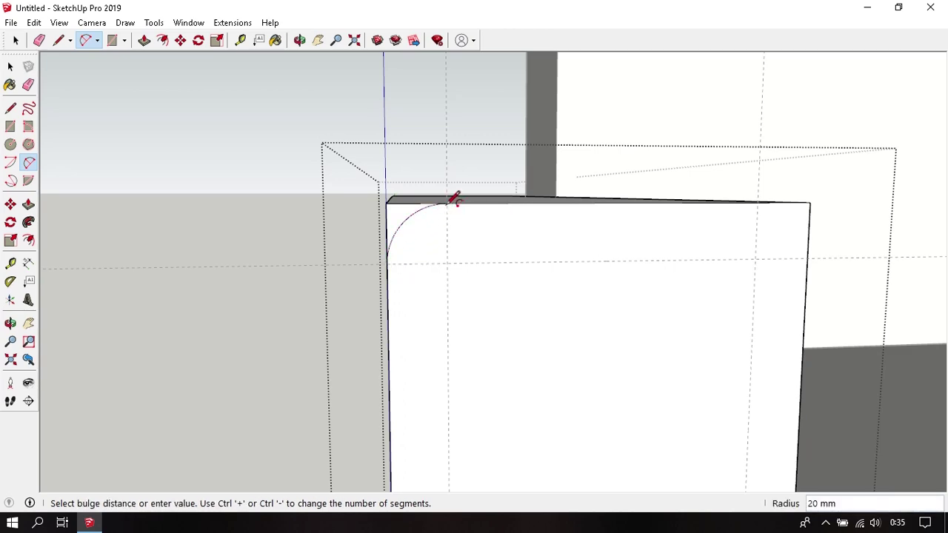
{"action": "left_click", "coordinate": [453, 198]}
{"action": "key", "text": "p"}
{"action": "left_click_drag", "start_coordinate": [525, 316], "coordinate": [462, 322]}
Draw the 20 mm arc rounding the armrest's top-right corner.
{"action": "key", "text": "p"}
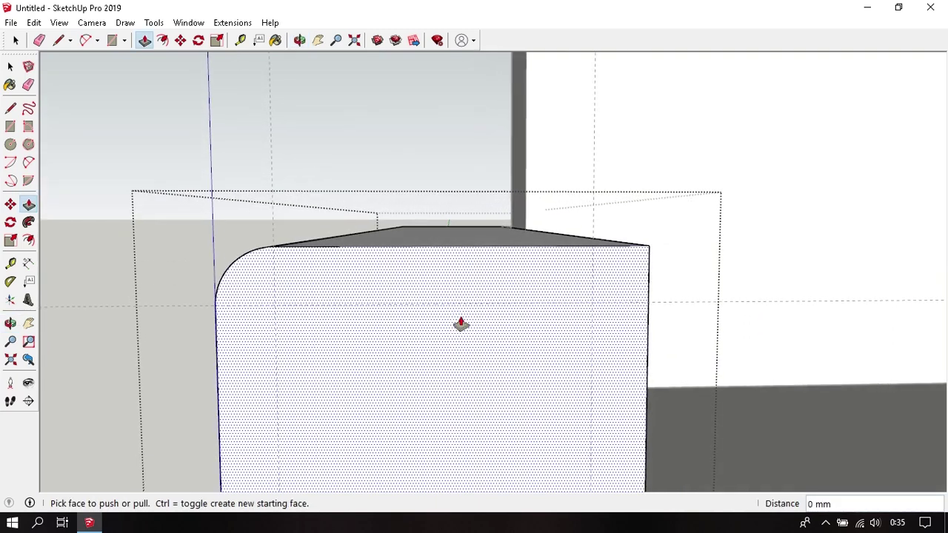
{"action": "key", "text": "a"}
{"action": "left_click", "coordinate": [592, 245]}
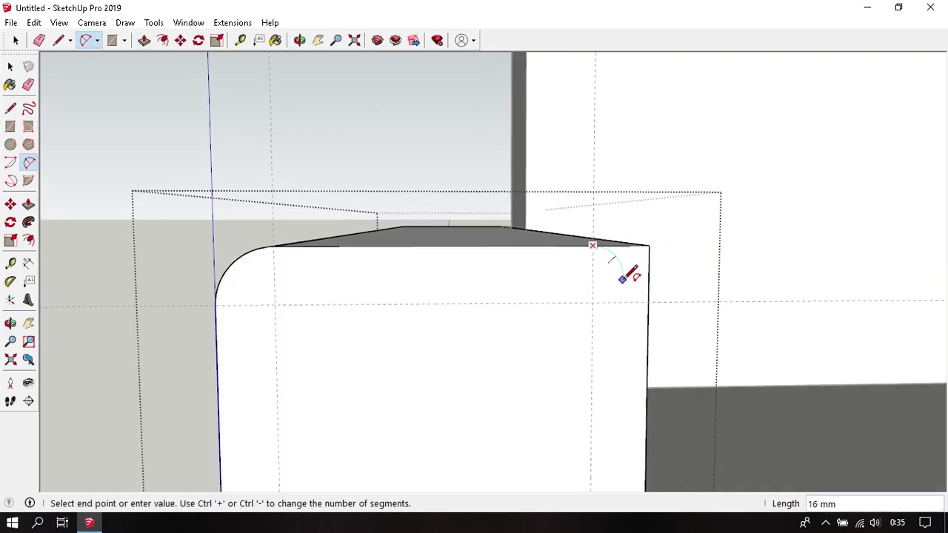
{"action": "left_click", "coordinate": [649, 299]}
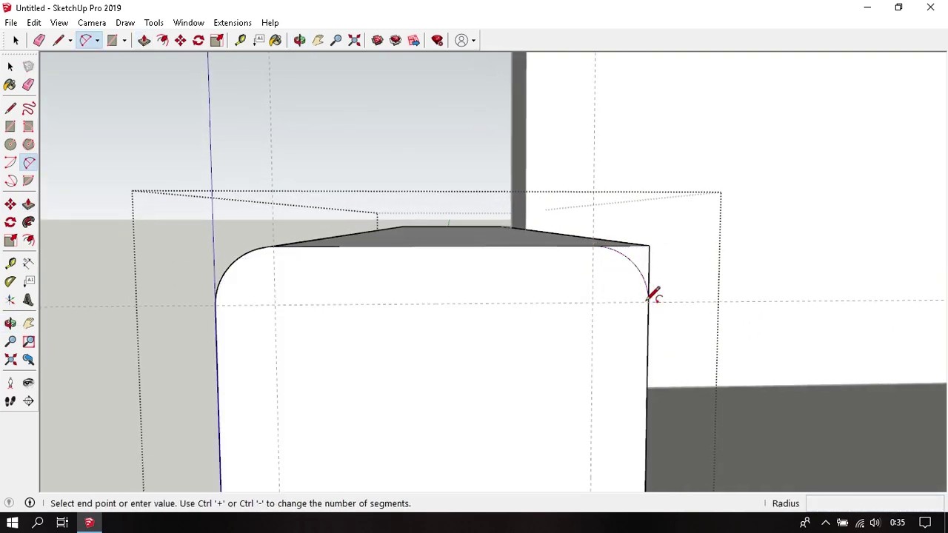
{"action": "left_click", "coordinate": [648, 297]}
{"action": "key", "text": "p"}
{"action": "key", "text": "space"}
{"action": "scroll", "coordinate": [550, 266], "scroll_direction": "down", "scroll_amount": 3}
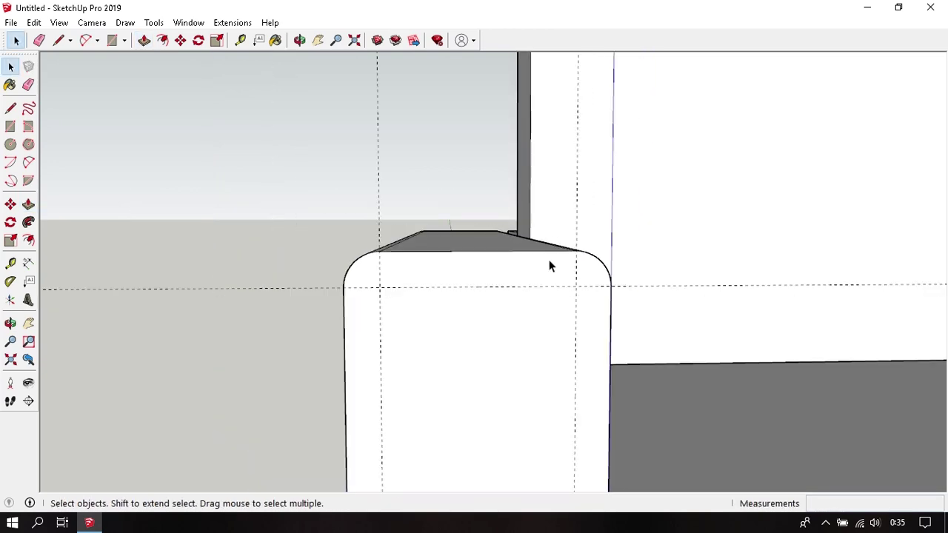
{"action": "scroll", "coordinate": [549, 267], "scroll_direction": "down", "scroll_amount": 2}
Open the armrest group and erase a top seam, undoing the accidental face removal.
{"action": "mouse_move", "coordinate": [557, 264]}
{"action": "middle_mouse_down"}
{"action": "mouse_move", "coordinate": [502, 360]}
{"action": "mouse_move", "coordinate": [479, 341]}
{"action": "mouse_move", "coordinate": [548, 301]}
{"action": "middle_mouse_up"}
{"action": "scroll", "coordinate": [558, 259], "scroll_direction": "up", "scroll_amount": 2}
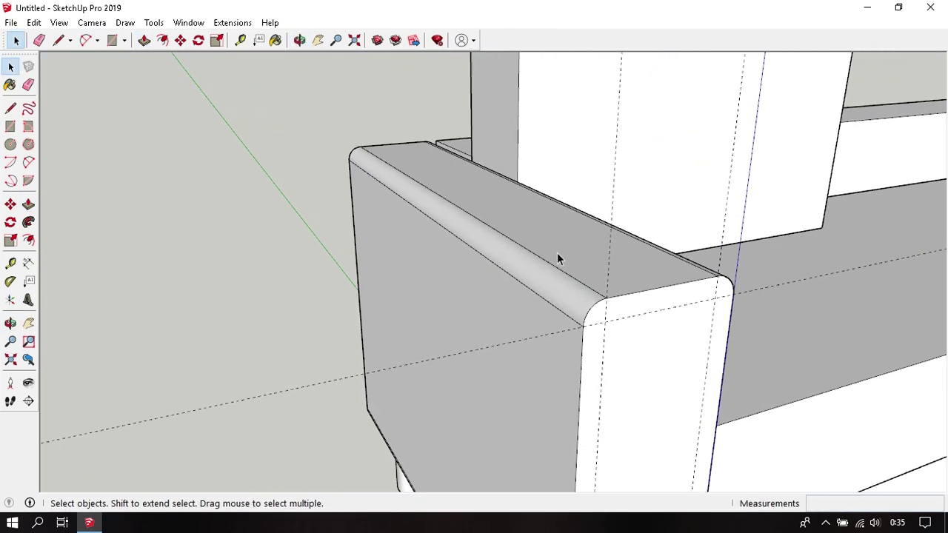
{"action": "mouse_move", "coordinate": [559, 259]}
{"action": "middle_mouse_down"}
{"action": "mouse_move", "coordinate": [551, 256]}
{"action": "mouse_move", "coordinate": [549, 310]}
{"action": "middle_mouse_up"}
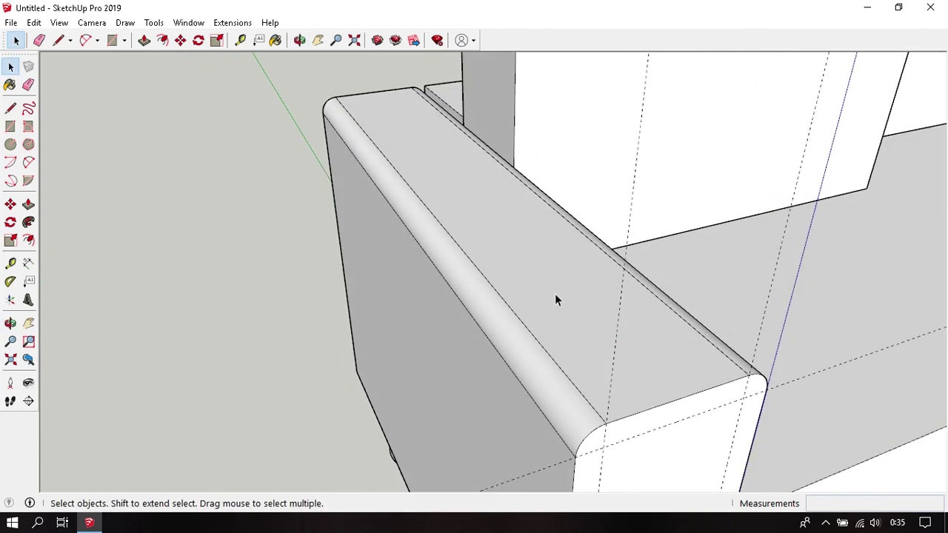
{"action": "middle_click_drag", "start_coordinate": [541, 326], "coordinate": [562, 308]}
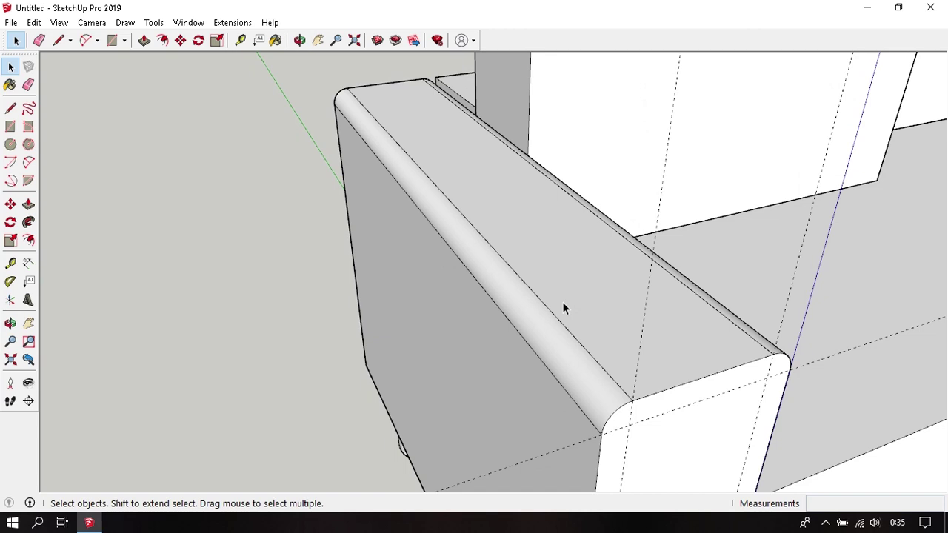
{"action": "double_click", "coordinate": [573, 265]}
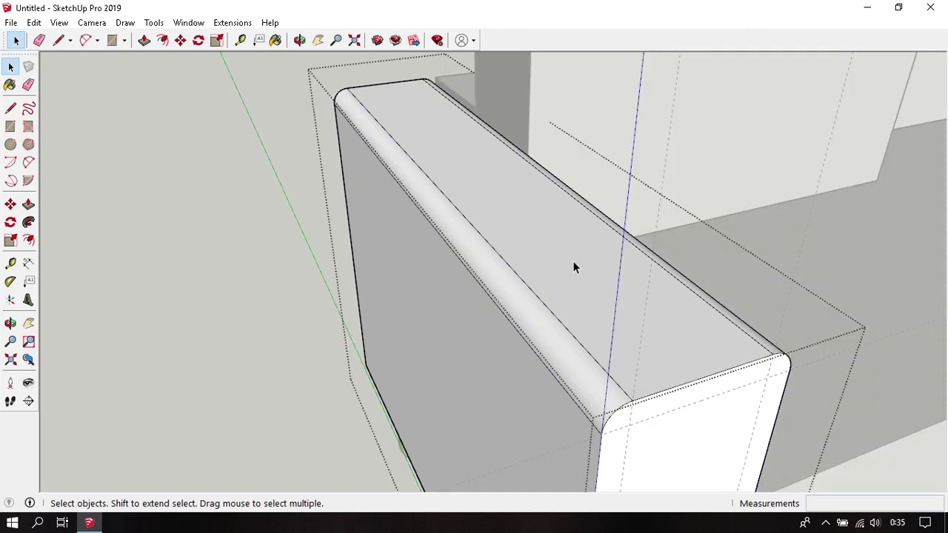
{"action": "key", "text": "e"}
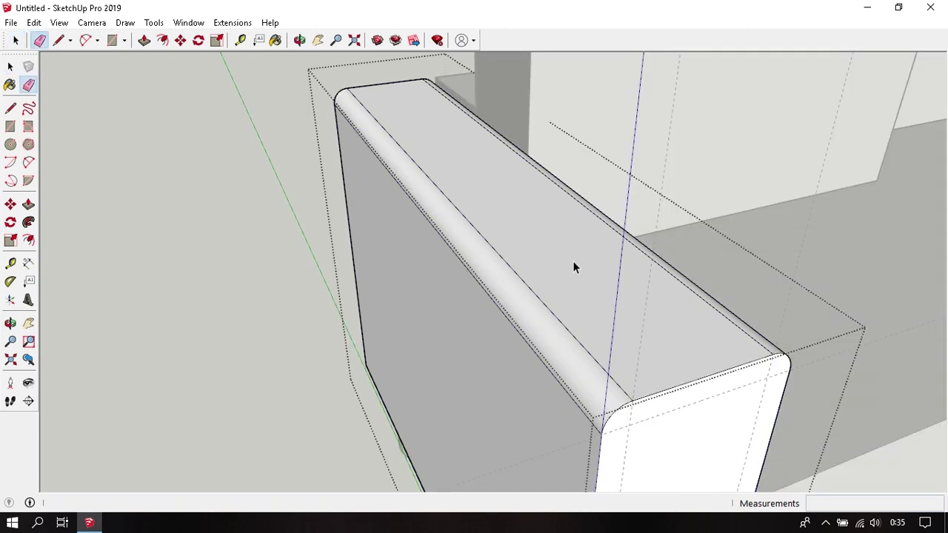
{"action": "left_click", "coordinate": [558, 313]}
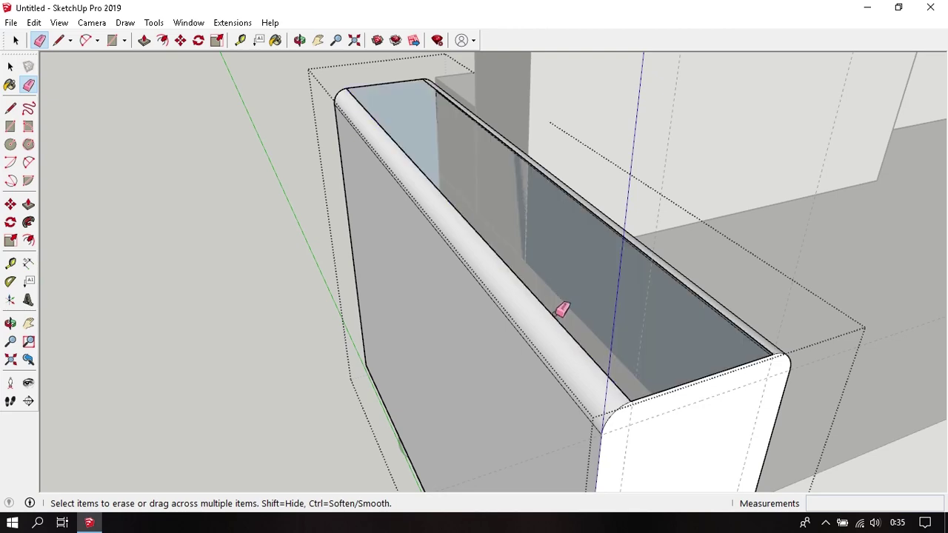
{"action": "middle_click_drag", "start_coordinate": [566, 301], "coordinate": [489, 329]}
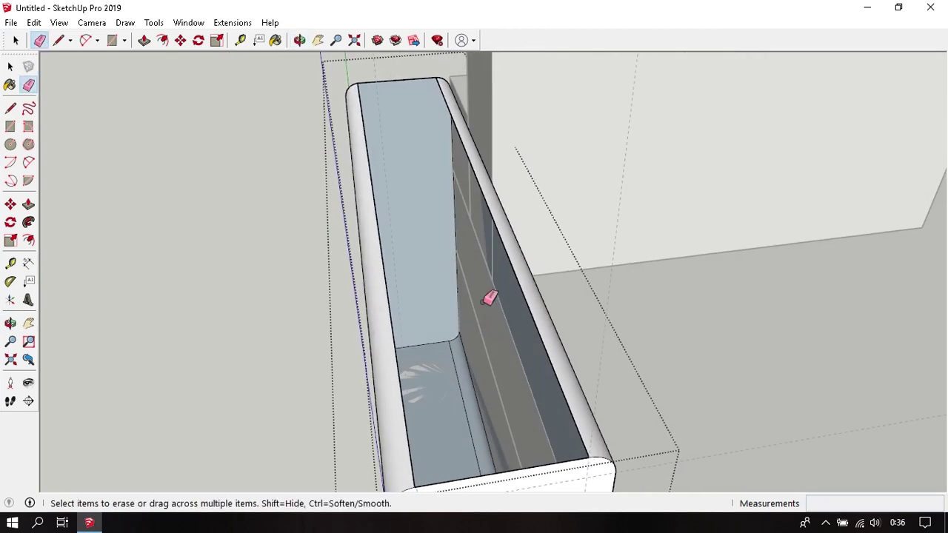
{"action": "middle_click_drag", "start_coordinate": [480, 280], "coordinate": [502, 263]}
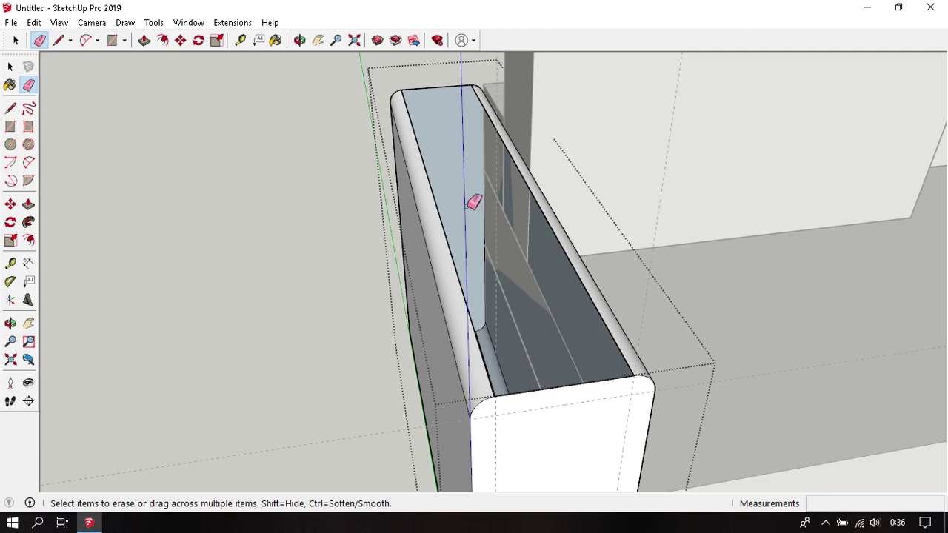
{"action": "key", "text": "space"}
{"action": "scroll", "coordinate": [561, 257], "scroll_direction": "up", "scroll_amount": 3}
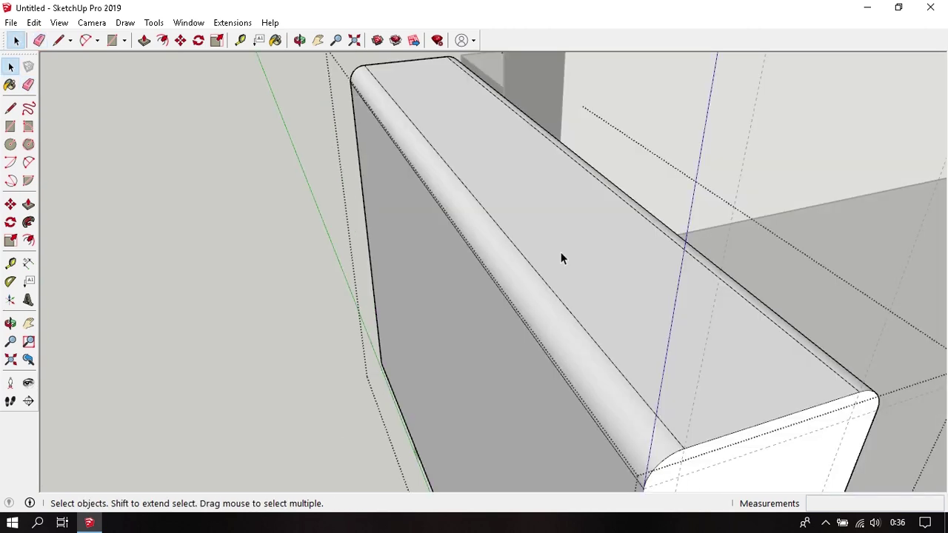
Erase the seam along the rounded top and orbit around to check the smooth armrest.
{"action": "key", "text": "e"}
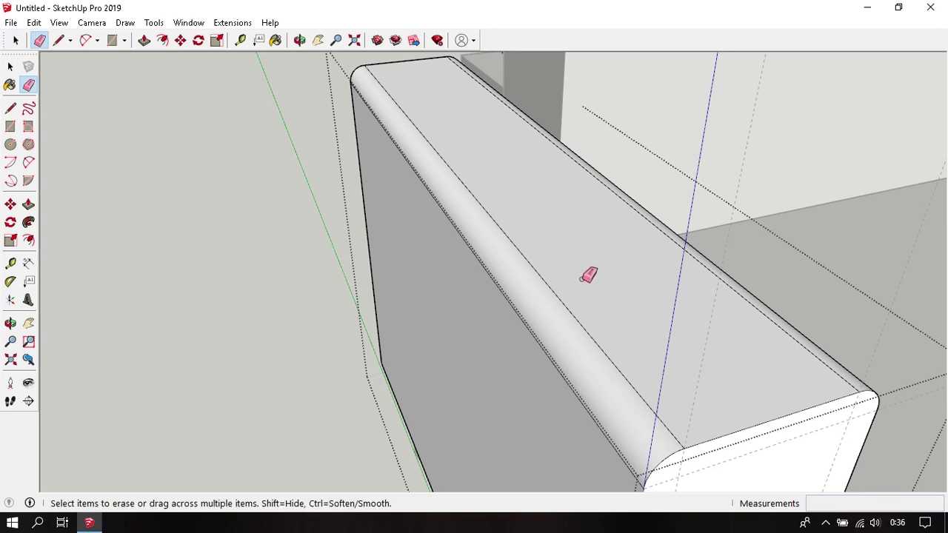
{"action": "left_click_drag", "start_coordinate": [581, 279], "coordinate": [560, 319], "text": "ctrl"}
{"action": "middle_click_drag", "start_coordinate": [567, 315], "coordinate": [569, 239]}
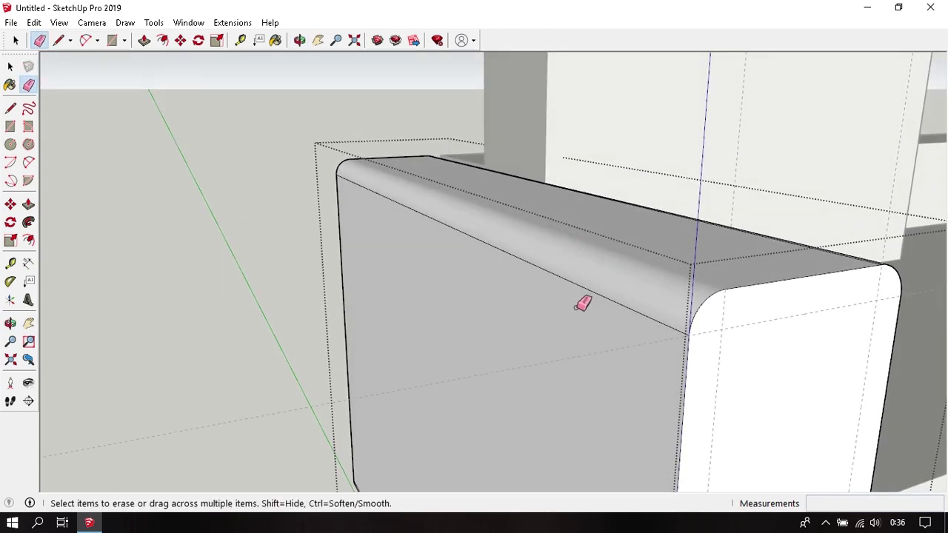
{"action": "mouse_move", "coordinate": [593, 276]}
{"action": "middle_mouse_down"}
{"action": "mouse_move", "coordinate": [493, 268]}
{"action": "mouse_move", "coordinate": [370, 289]}
{"action": "middle_mouse_up"}
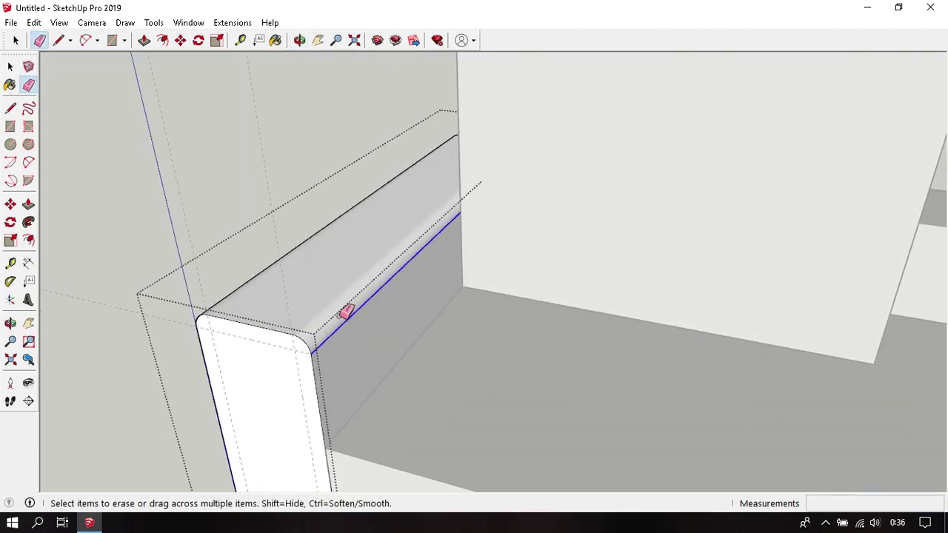
{"action": "mouse_move", "coordinate": [371, 360]}
{"action": "middle_mouse_down"}
{"action": "mouse_move", "coordinate": [474, 257]}
{"action": "mouse_move", "coordinate": [499, 274]}
{"action": "mouse_move", "coordinate": [578, 121]}
{"action": "mouse_move", "coordinate": [553, 417]}
{"action": "mouse_move", "coordinate": [515, 255]}
{"action": "mouse_move", "coordinate": [525, 259]}
{"action": "middle_mouse_up"}
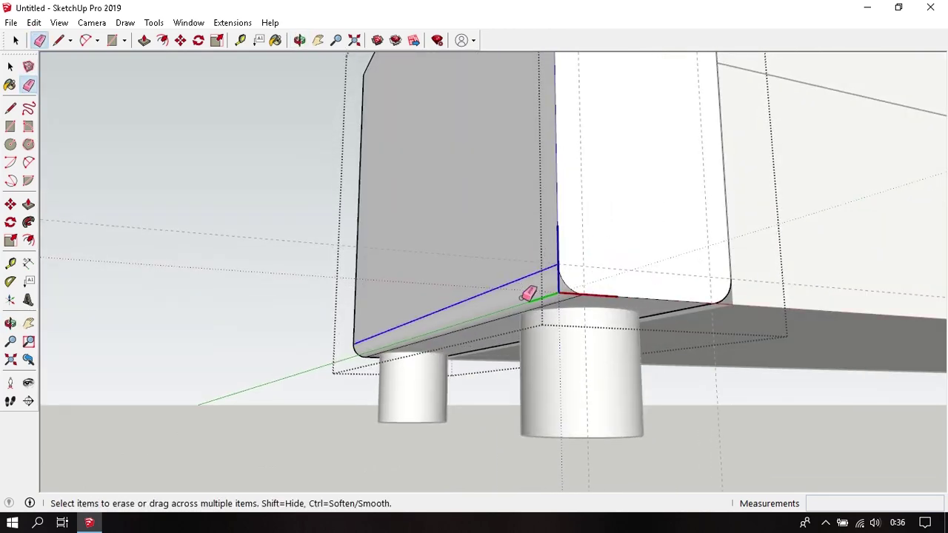
{"action": "mouse_move", "coordinate": [545, 311]}
{"action": "middle_mouse_down"}
{"action": "mouse_move", "coordinate": [575, 300]}
{"action": "mouse_move", "coordinate": [560, 317]}
{"action": "middle_mouse_up"}
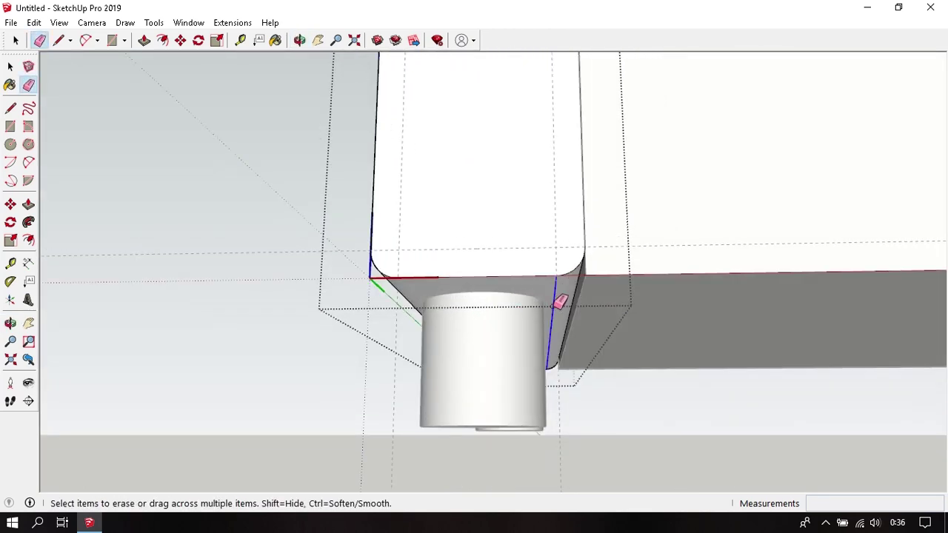
{"action": "mouse_move", "coordinate": [614, 241]}
{"action": "middle_mouse_down"}
{"action": "mouse_move", "coordinate": [581, 275]}
{"action": "mouse_move", "coordinate": [557, 398]}
{"action": "mouse_move", "coordinate": [487, 360]}
{"action": "middle_mouse_up"}
{"action": "key", "text": "space"}
Frame the left arm and front base, then place a guide 20 mm in from the base's left end.
{"action": "mouse_move", "coordinate": [528, 265]}
{"action": "middle_mouse_down"}
{"action": "mouse_move", "coordinate": [641, 239]}
{"action": "mouse_move", "coordinate": [540, 224]}
{"action": "mouse_move", "coordinate": [680, 303]}
{"action": "mouse_move", "coordinate": [517, 311]}
{"action": "middle_mouse_up"}
{"action": "scroll", "coordinate": [624, 256], "scroll_direction": "up", "scroll_amount": 3}
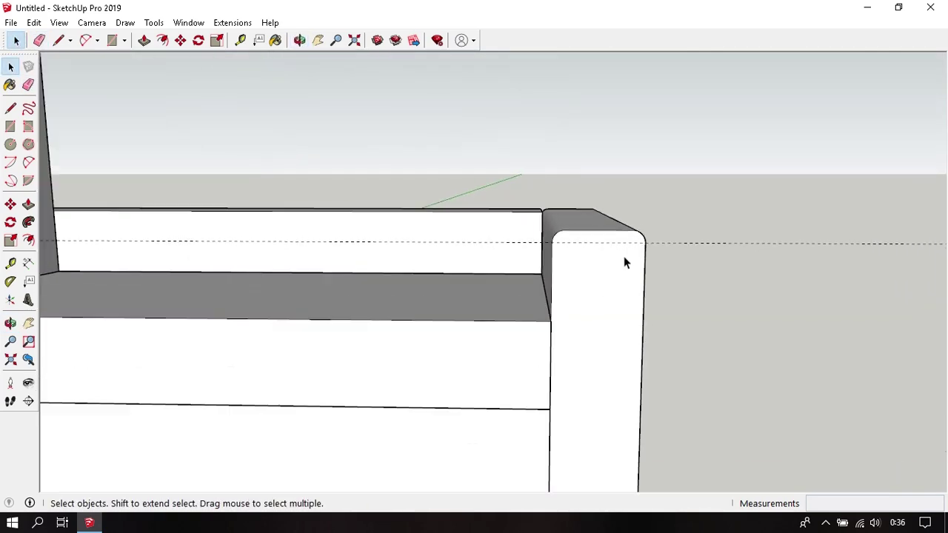
{"action": "middle_click_drag", "start_coordinate": [624, 256], "coordinate": [659, 325]}
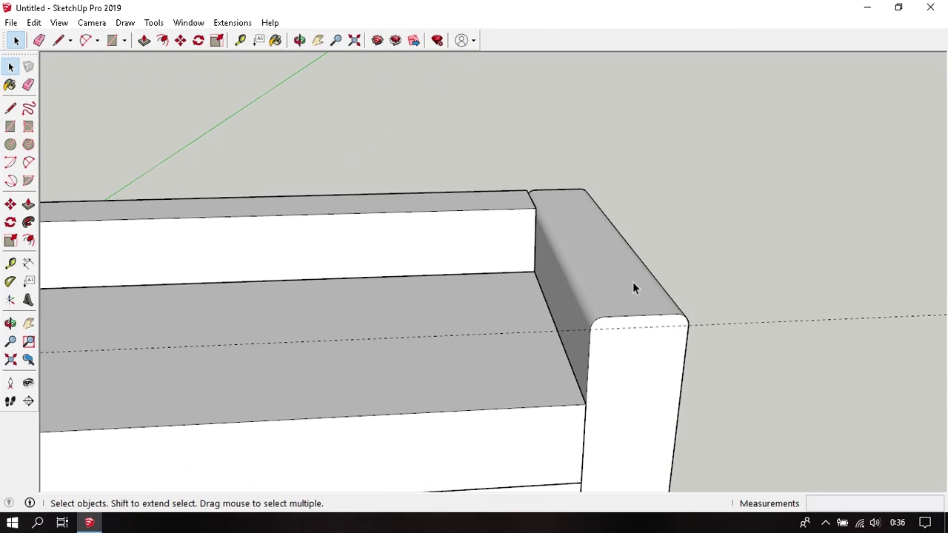
{"action": "scroll", "coordinate": [642, 266], "scroll_direction": "down", "scroll_amount": 5}
{"action": "scroll", "coordinate": [645, 275], "scroll_direction": "down", "scroll_amount": 3}
{"action": "mouse_move", "coordinate": [645, 275]}
{"action": "middle_mouse_down"}
{"action": "mouse_move", "coordinate": [535, 288]}
{"action": "mouse_move", "coordinate": [526, 250]}
{"action": "middle_mouse_up"}
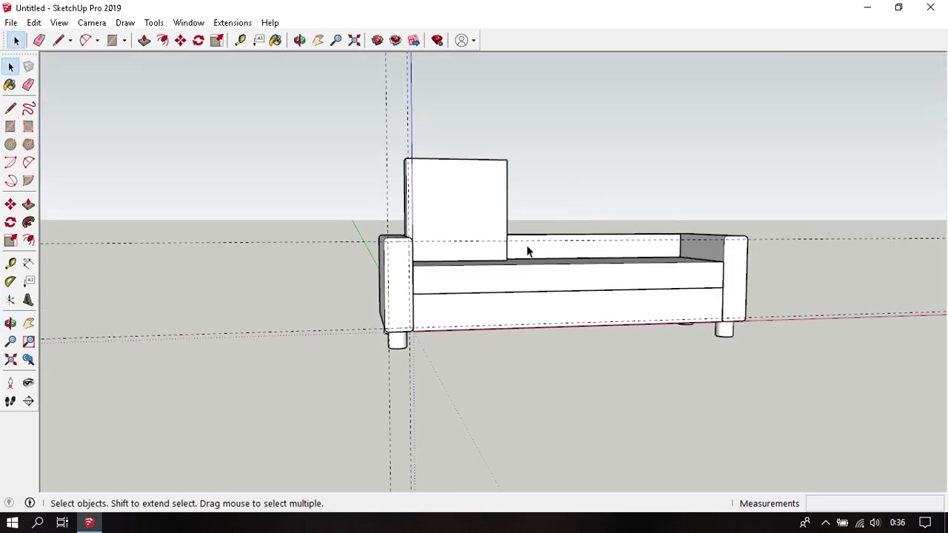
{"action": "scroll", "coordinate": [470, 289], "scroll_direction": "up", "scroll_amount": 3}
{"action": "scroll", "coordinate": [466, 229], "scroll_direction": "up", "scroll_amount": 2}
{"action": "scroll", "coordinate": [382, 316], "scroll_direction": "up", "scroll_amount": 1}
{"action": "middle_click_drag", "start_coordinate": [381, 316], "coordinate": [423, 323], "text": "shift"}
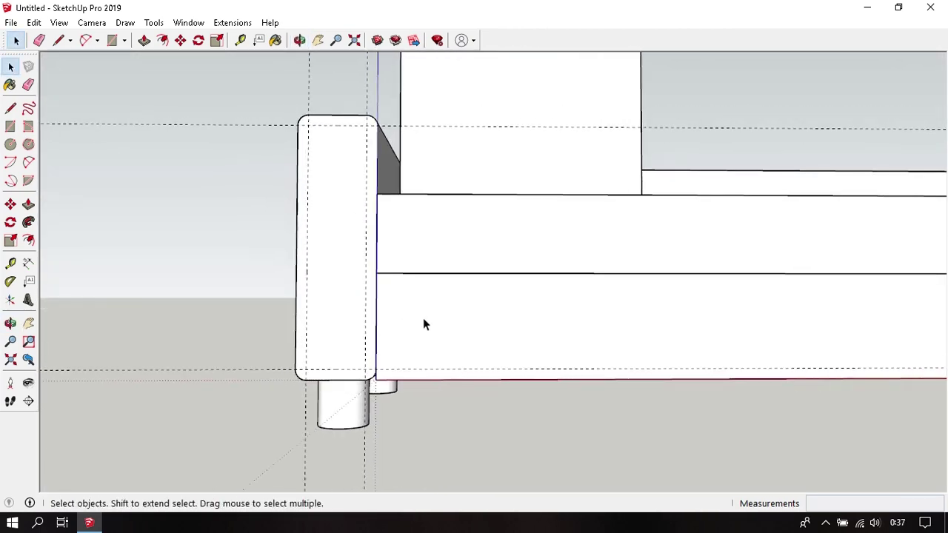
{"action": "scroll", "coordinate": [423, 320], "scroll_direction": "up", "scroll_amount": 1}
{"action": "scroll", "coordinate": [423, 320], "scroll_direction": "up", "scroll_amount": 2}
{"action": "scroll", "coordinate": [422, 320], "scroll_direction": "up", "scroll_amount": 1}
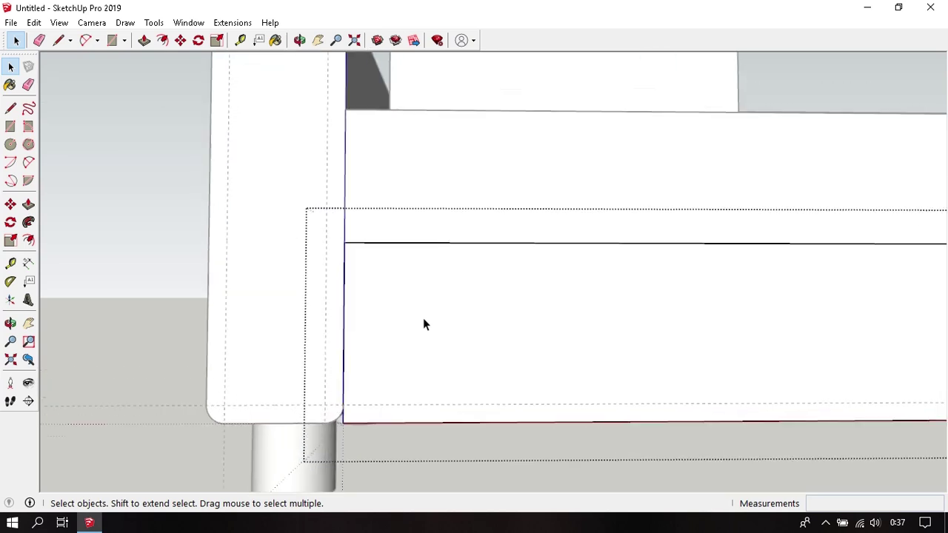
{"action": "scroll", "coordinate": [423, 320], "scroll_direction": "up", "scroll_amount": 2}
{"action": "key", "text": "t"}
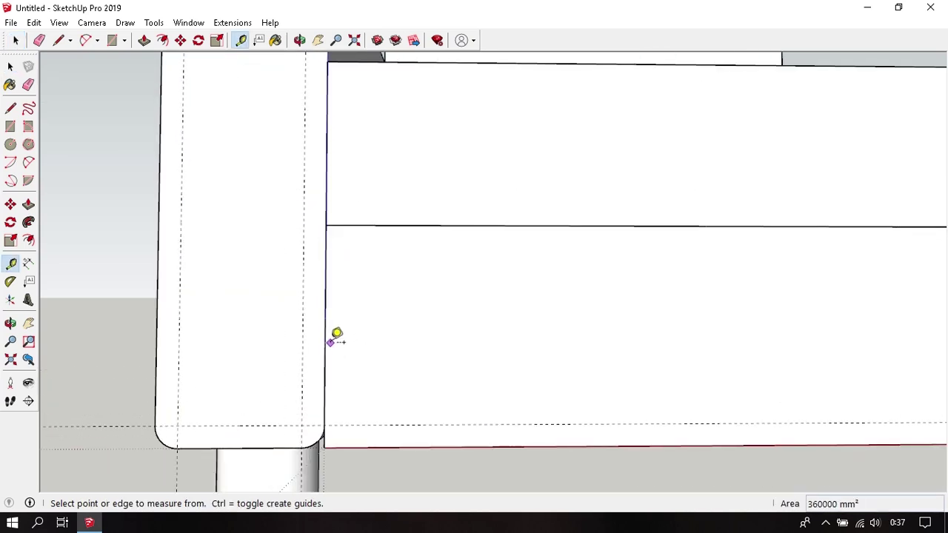
{"action": "key", "text": "Return"}
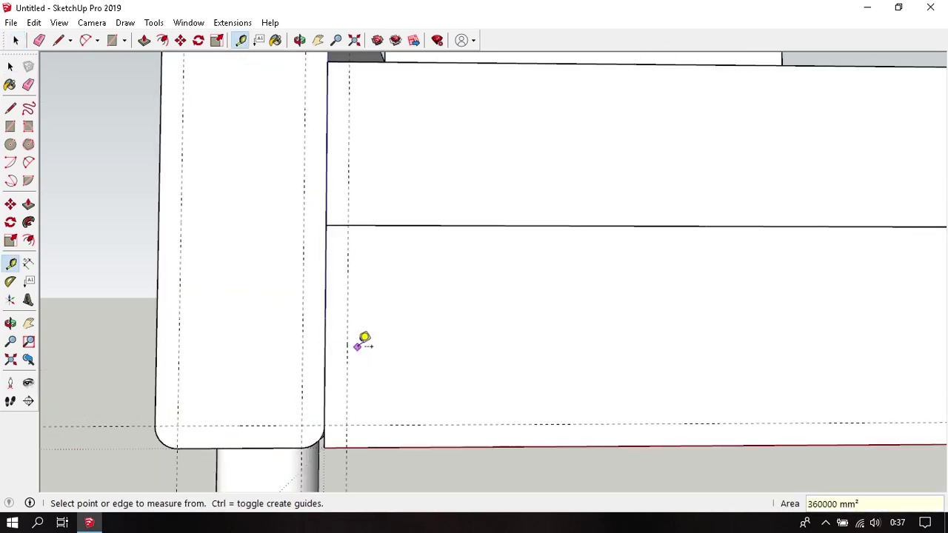
Add a guide 20 mm below the front base's top edge.
{"action": "left_click", "coordinate": [438, 225]}
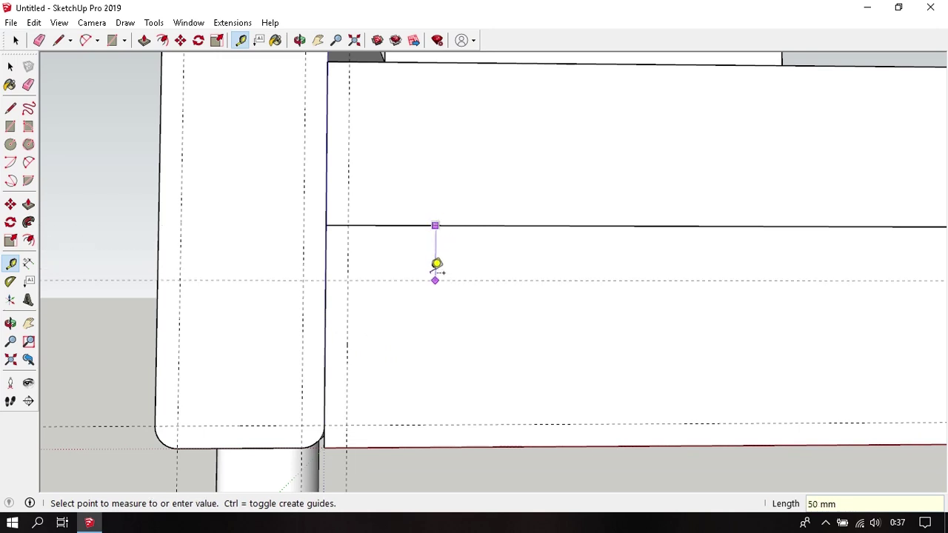
{"action": "type", "text": "0"}
{"action": "key", "text": "Return"}
{"action": "key", "text": "space"}
Add a guide 20 mm in from the base's right end.
{"action": "scroll", "coordinate": [425, 279], "scroll_direction": "down", "scroll_amount": 3}
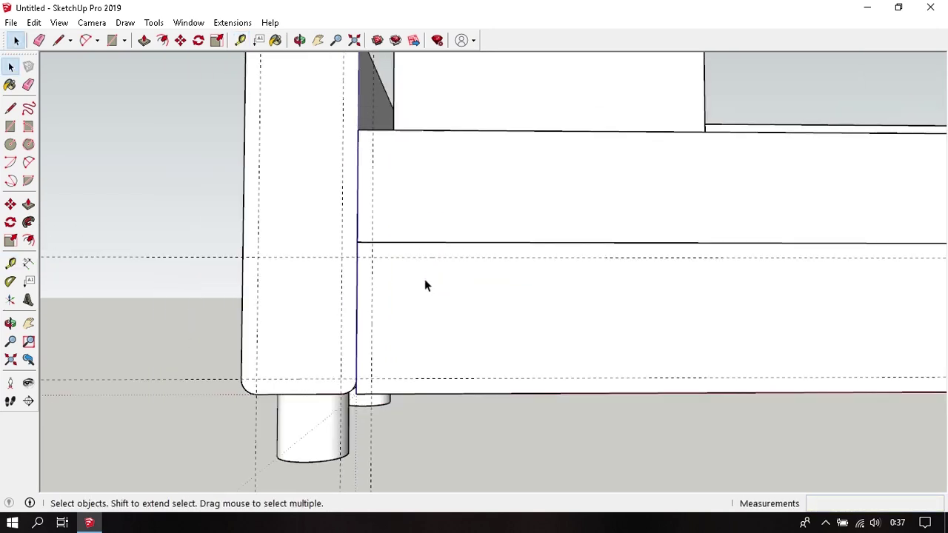
{"action": "scroll", "coordinate": [425, 279], "scroll_direction": "down", "scroll_amount": 3}
{"action": "middle_click_drag", "start_coordinate": [424, 279], "coordinate": [264, 284], "text": "shift"}
{"action": "scroll", "coordinate": [770, 277], "scroll_direction": "up", "scroll_amount": 3}
{"action": "scroll", "coordinate": [762, 288], "scroll_direction": "up", "scroll_amount": 2}
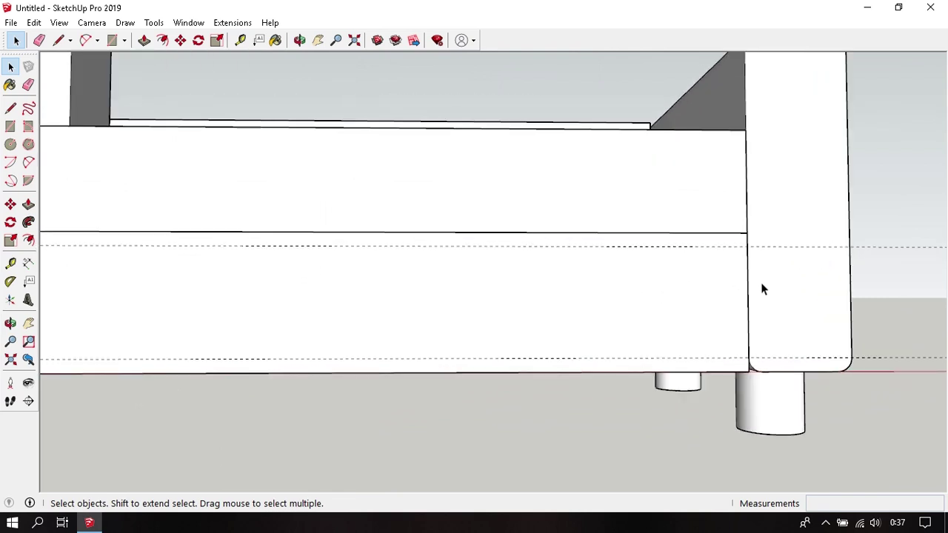
{"action": "key", "text": "t"}
{"action": "left_click", "coordinate": [748, 290]}
{"action": "left_click", "coordinate": [748, 301]}
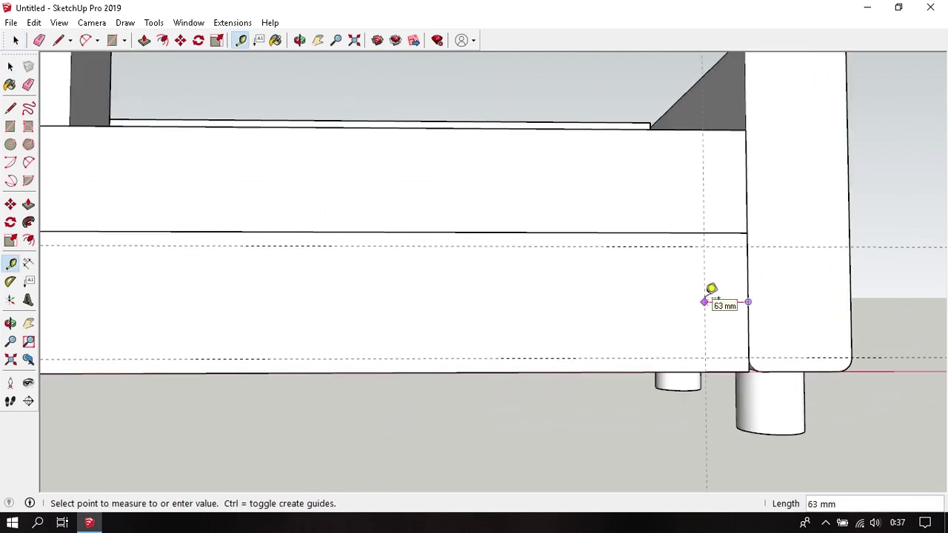
{"action": "type", "text": "20"}
{"action": "key", "text": "Return"}
{"action": "key", "text": "space"}
Draw a trial circle on the corner's guide intersection, then delete it.
{"action": "scroll", "coordinate": [747, 256], "scroll_direction": "up", "scroll_amount": 4}
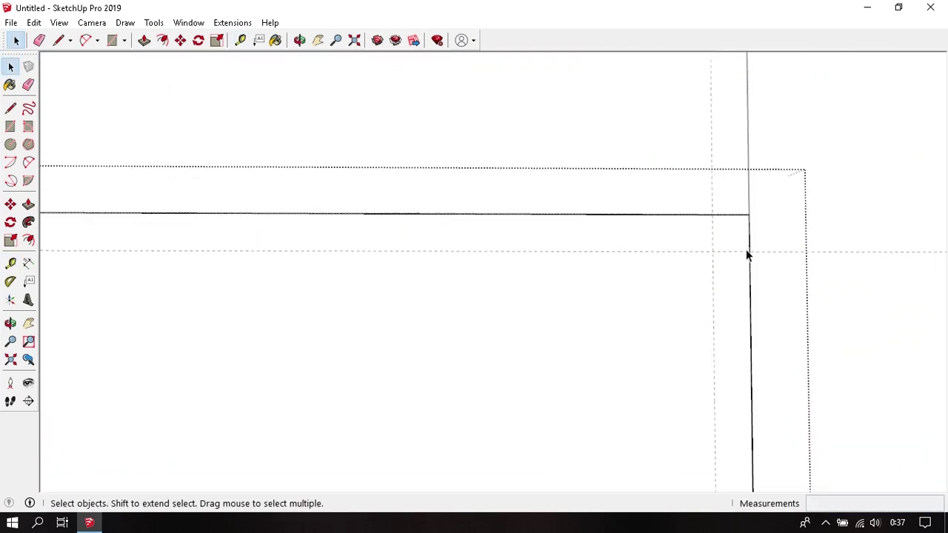
{"action": "middle_click_drag", "start_coordinate": [747, 255], "coordinate": [580, 232]}
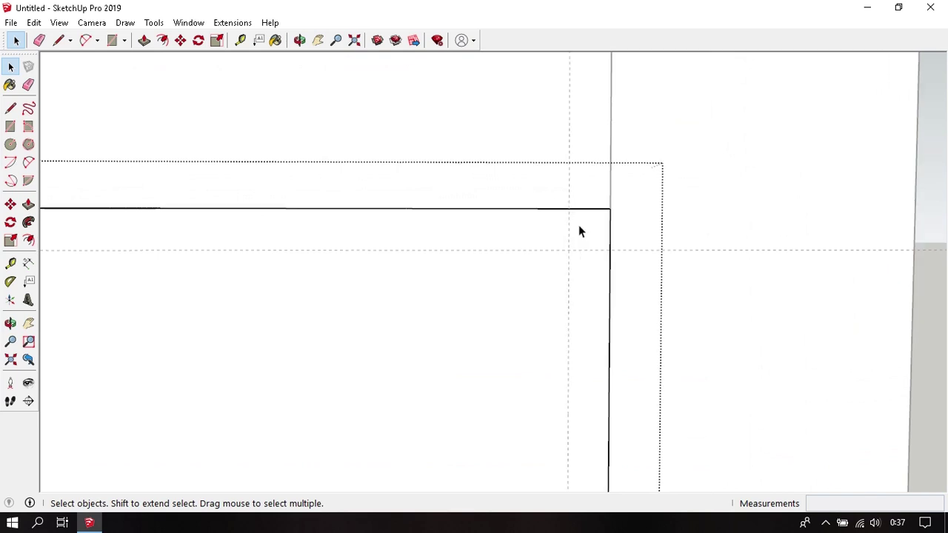
{"action": "middle_click_drag", "start_coordinate": [580, 232], "coordinate": [576, 237]}
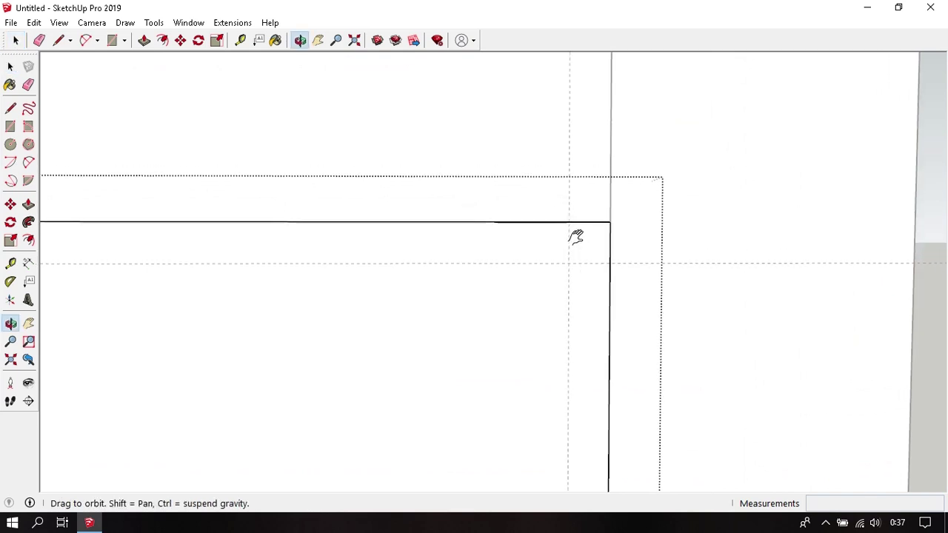
{"action": "key", "text": "c"}
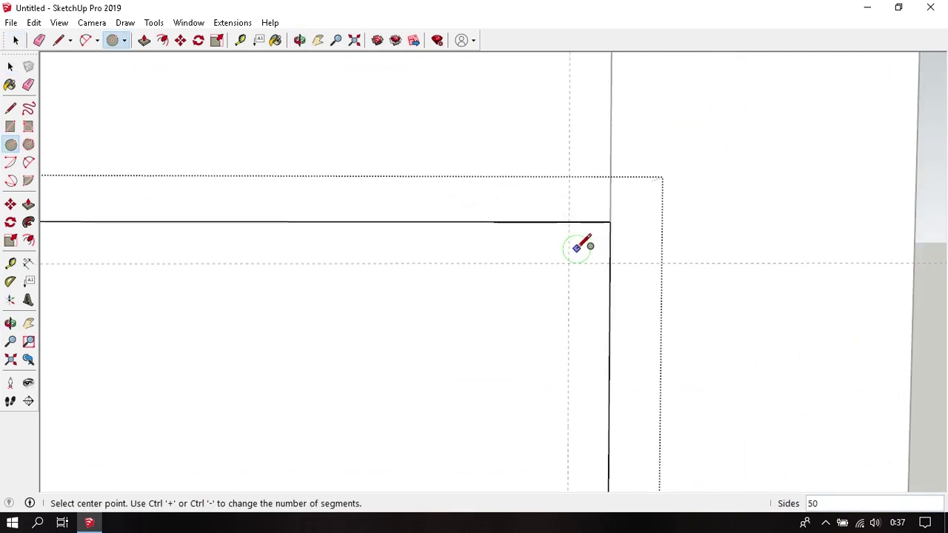
{"action": "left_click", "coordinate": [569, 262]}
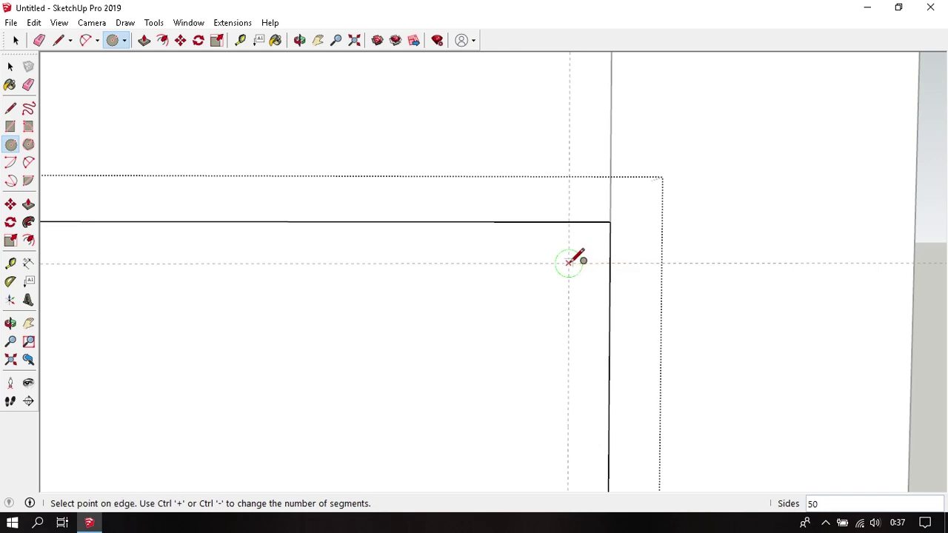
{"action": "left_click", "coordinate": [573, 220]}
{"action": "middle_click_drag", "start_coordinate": [573, 215], "coordinate": [546, 296]}
{"action": "key", "text": "space"}
{"action": "key", "text": "p"}
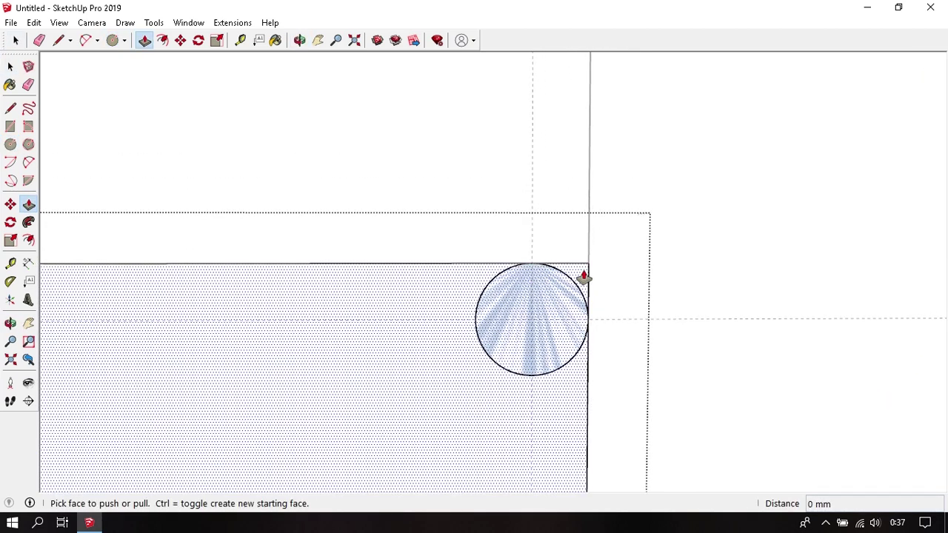
{"action": "key", "text": "space"}
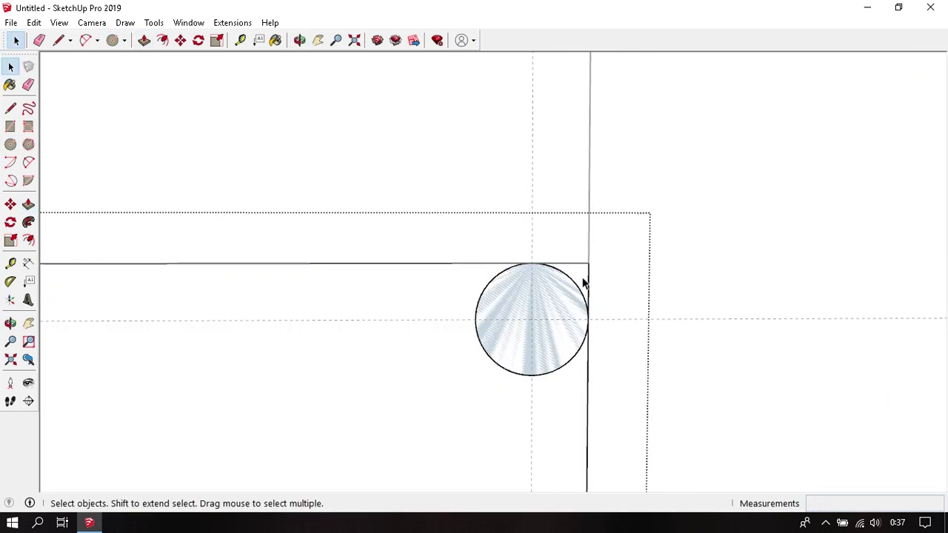
{"action": "key", "text": "Delete"}
{"action": "scroll", "coordinate": [575, 289], "scroll_direction": "up", "scroll_amount": 3}
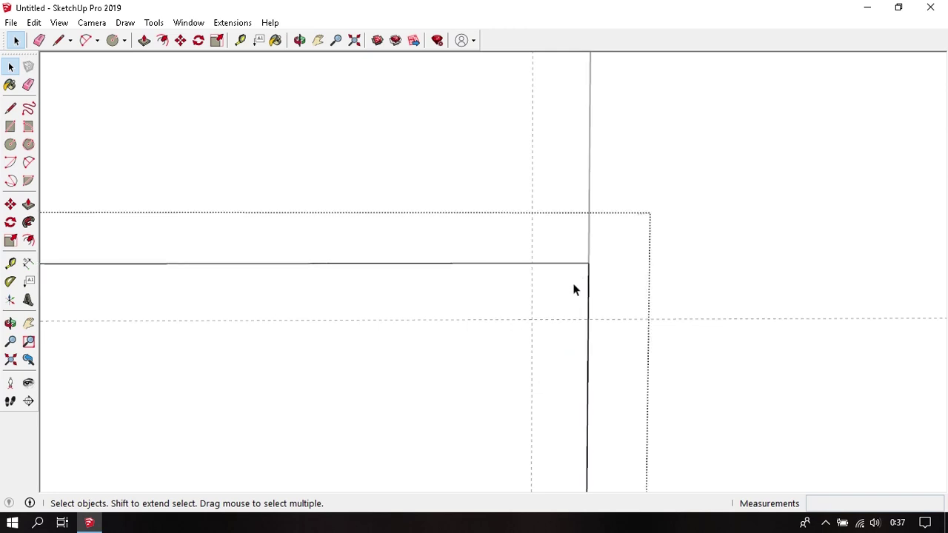
Draw an arc between the guide points and push the corner sliver away through the base.
{"action": "key", "text": "g"}
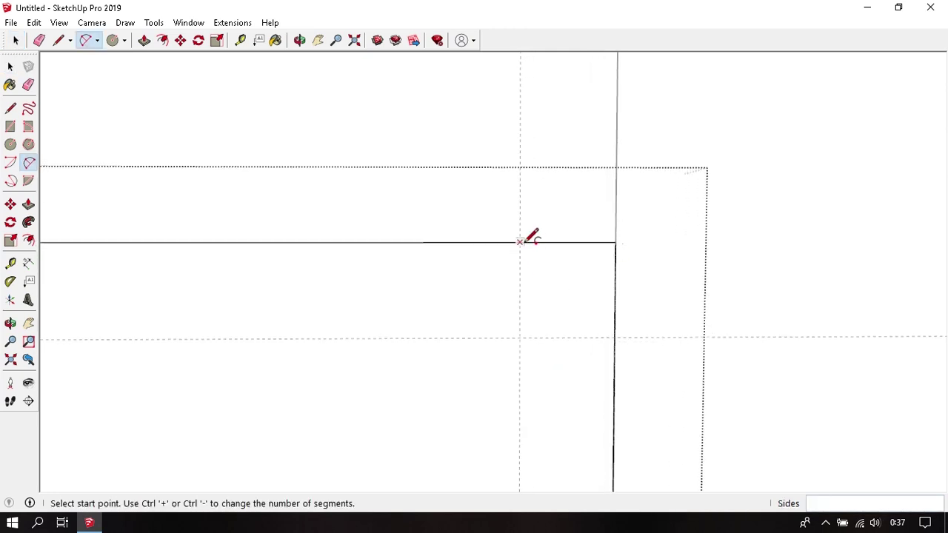
{"action": "left_click", "coordinate": [519, 243]}
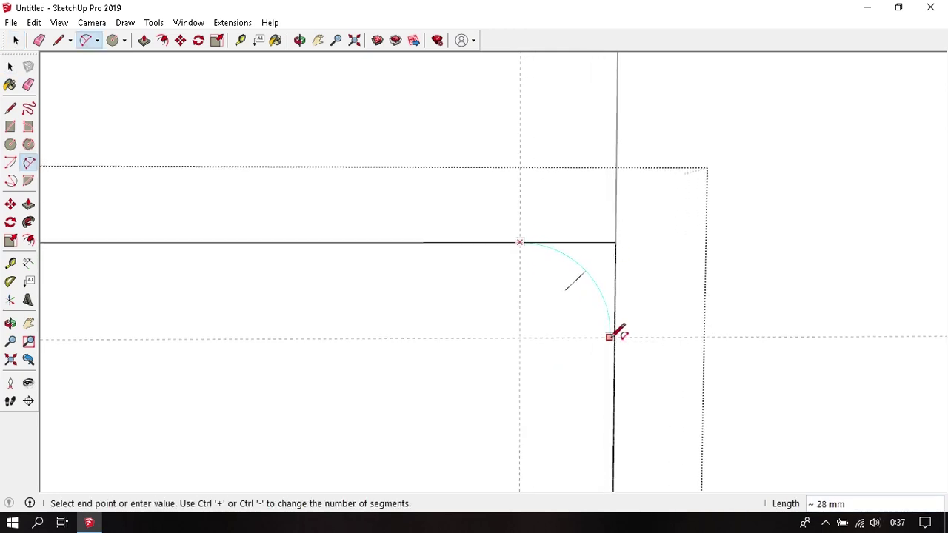
{"action": "left_click", "coordinate": [609, 337]}
{"action": "left_click", "coordinate": [620, 331]}
{"action": "key", "text": "p"}
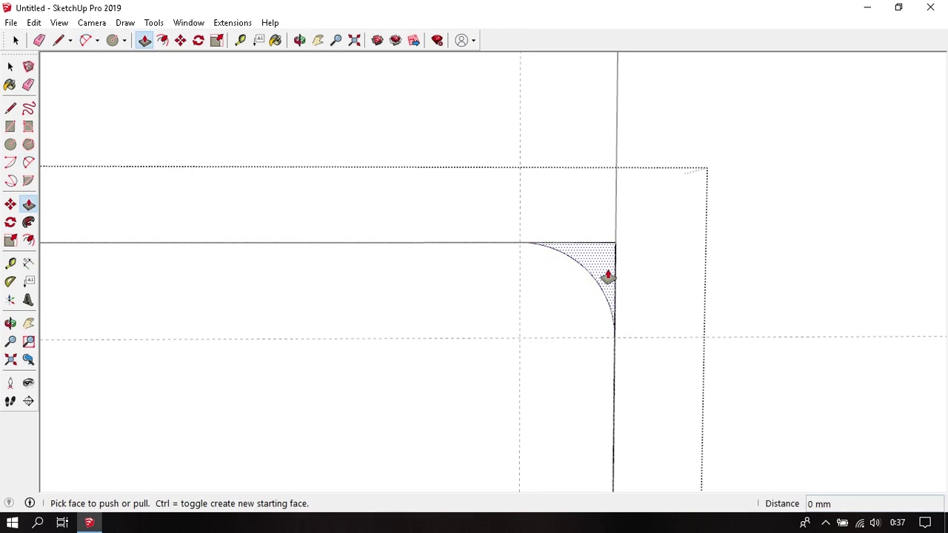
{"action": "double_click", "coordinate": [607, 274]}
{"action": "key", "text": "space"}
{"action": "middle_click_drag", "start_coordinate": [607, 274], "coordinate": [612, 255]}
Inside the base group, fillet the first panel corner with an arc and push the sliver through.
{"action": "scroll", "coordinate": [600, 248], "scroll_direction": "down", "scroll_amount": 2}
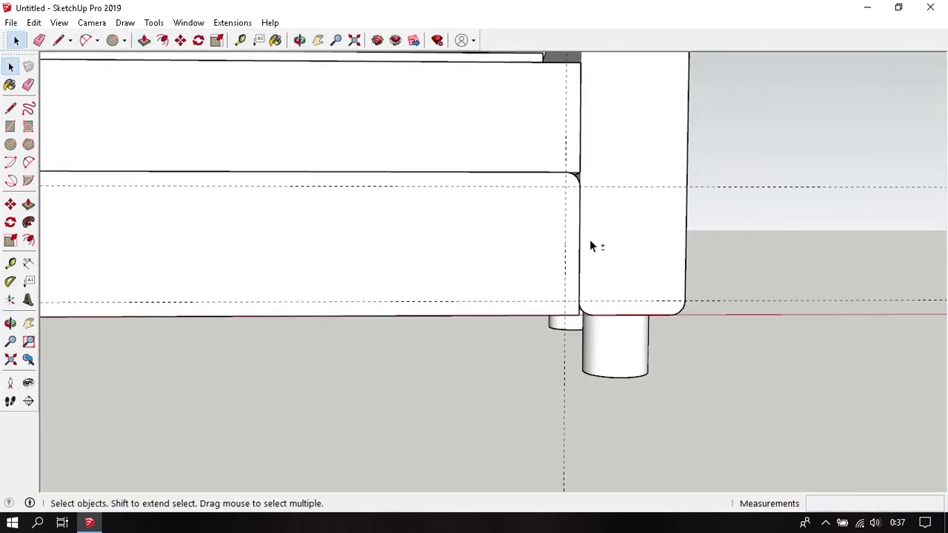
{"action": "scroll", "coordinate": [586, 281], "scroll_direction": "up", "scroll_amount": 4}
{"action": "double_click", "coordinate": [557, 291]}
{"action": "key", "text": "a"}
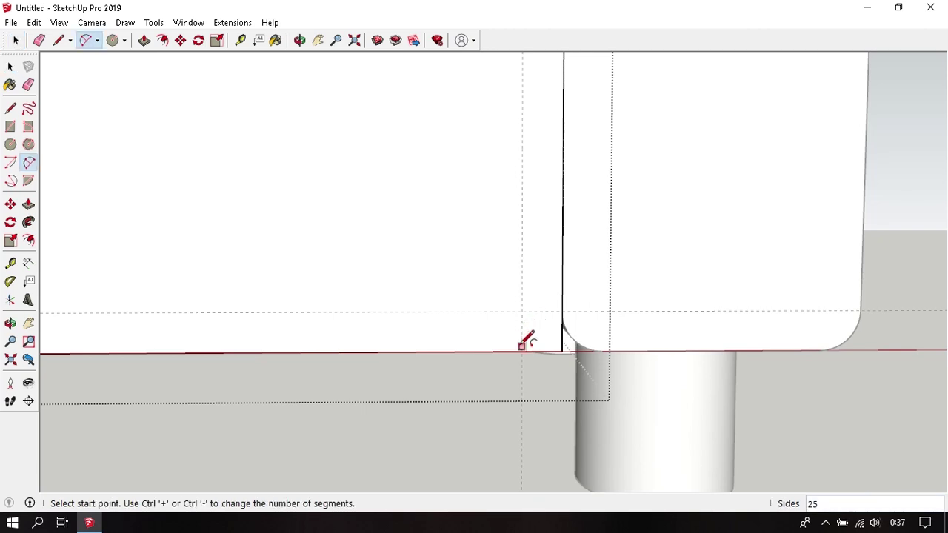
{"action": "left_click", "coordinate": [522, 351]}
{"action": "left_click", "coordinate": [563, 311]}
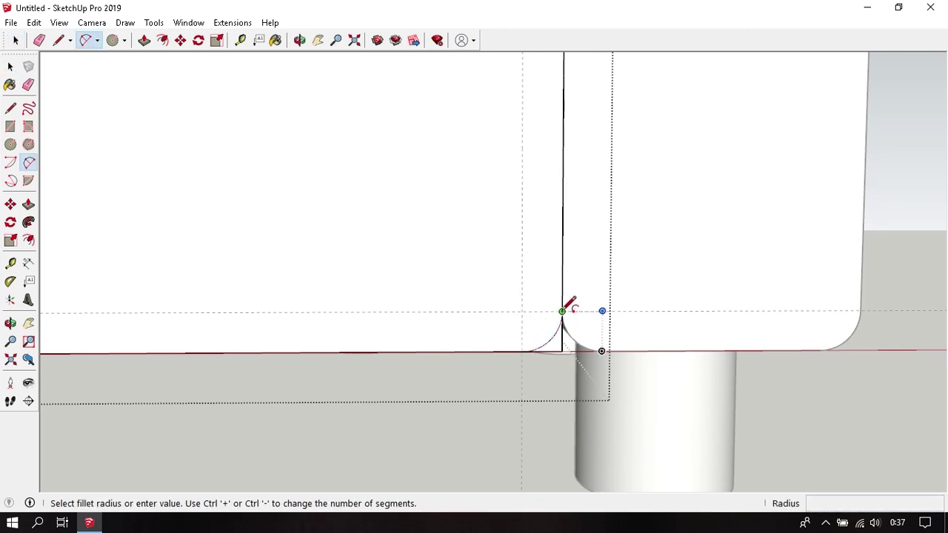
{"action": "left_click", "coordinate": [565, 308]}
{"action": "key", "text": "p"}
{"action": "double_click", "coordinate": [551, 346]}
{"action": "key", "text": "space"}
Look under the panel and try an arc at the corner beside the leg, cancelling it.
{"action": "scroll", "coordinate": [648, 296], "scroll_direction": "down", "scroll_amount": 2}
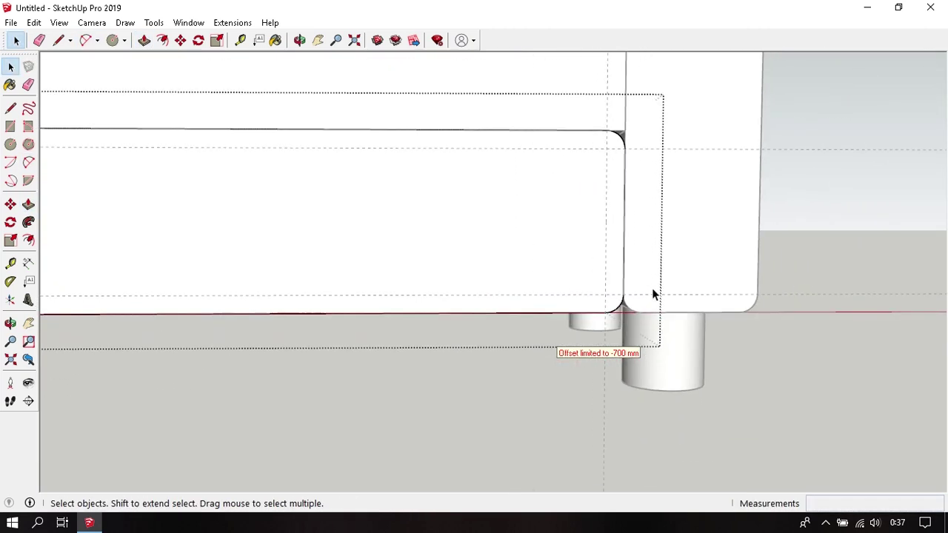
{"action": "scroll", "coordinate": [651, 294], "scroll_direction": "down", "scroll_amount": 2}
{"action": "mouse_move", "coordinate": [652, 294]}
{"action": "middle_mouse_down"}
{"action": "mouse_move", "coordinate": [603, 249]}
{"action": "mouse_move", "coordinate": [592, 223]}
{"action": "middle_mouse_up"}
{"action": "scroll", "coordinate": [592, 222], "scroll_direction": "down", "scroll_amount": 3}
{"action": "scroll", "coordinate": [318, 235], "scroll_direction": "up", "scroll_amount": 3}
{"action": "scroll", "coordinate": [534, 247], "scroll_direction": "up", "scroll_amount": 2}
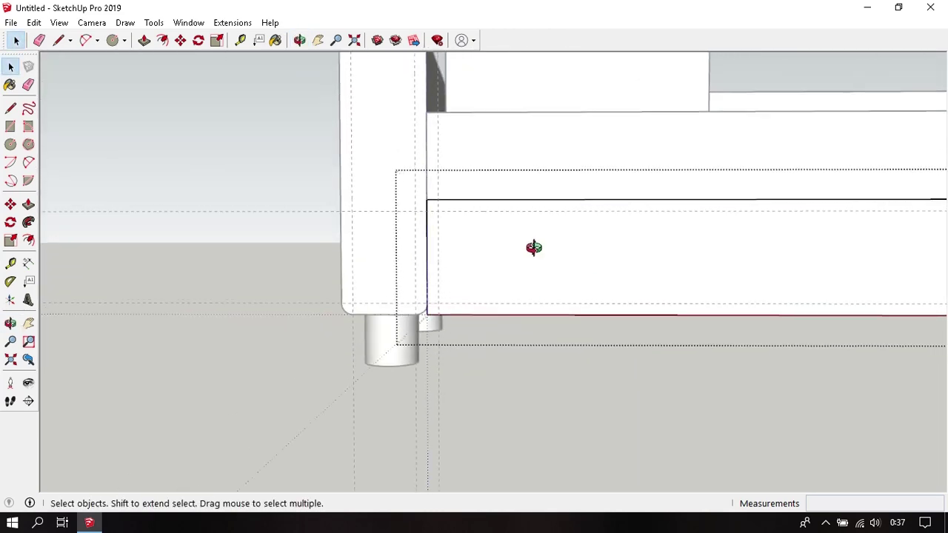
{"action": "scroll", "coordinate": [447, 289], "scroll_direction": "up", "scroll_amount": 3}
{"action": "scroll", "coordinate": [440, 341], "scroll_direction": "up", "scroll_amount": 2}
{"action": "key", "text": "a"}
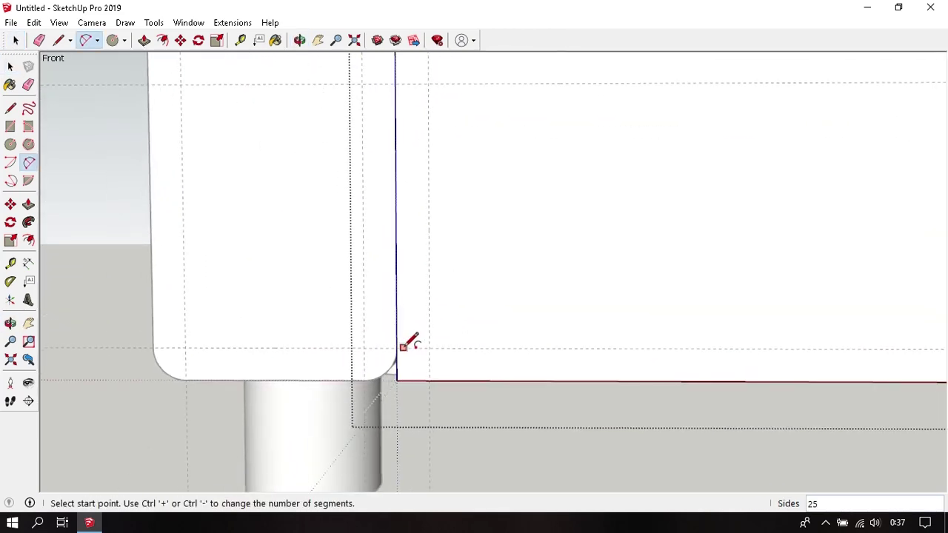
{"action": "left_click", "coordinate": [406, 344]}
{"action": "scroll", "coordinate": [408, 346], "scroll_direction": "up", "scroll_amount": 2}
{"action": "middle_click_drag", "start_coordinate": [408, 345], "coordinate": [452, 340], "text": "shift"}
{"action": "left_click", "coordinate": [489, 374]}
{"action": "key", "text": "Escape"}
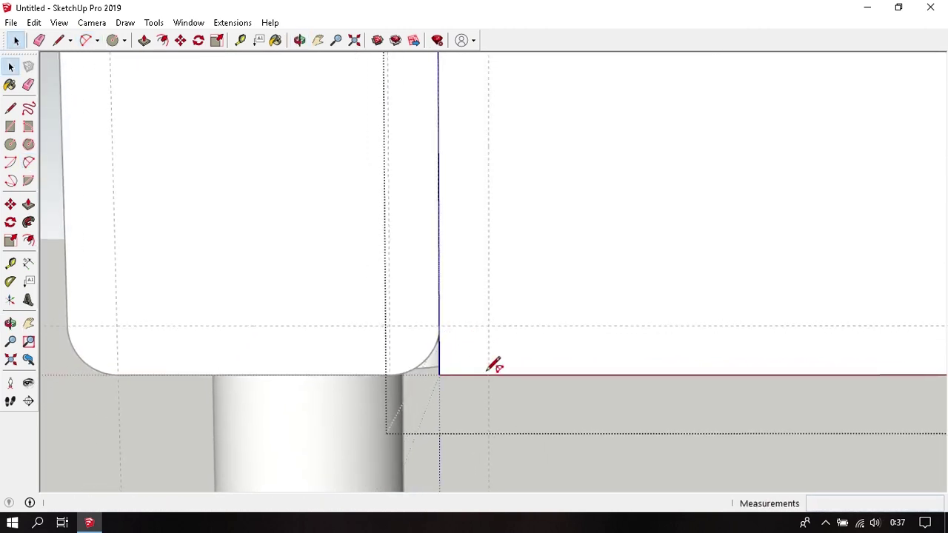
Draw a fillet arc across the panel's bottom corner beside the leg.
{"action": "scroll", "coordinate": [492, 363], "scroll_direction": "up", "scroll_amount": 1}
{"action": "left_click", "coordinate": [424, 312]}
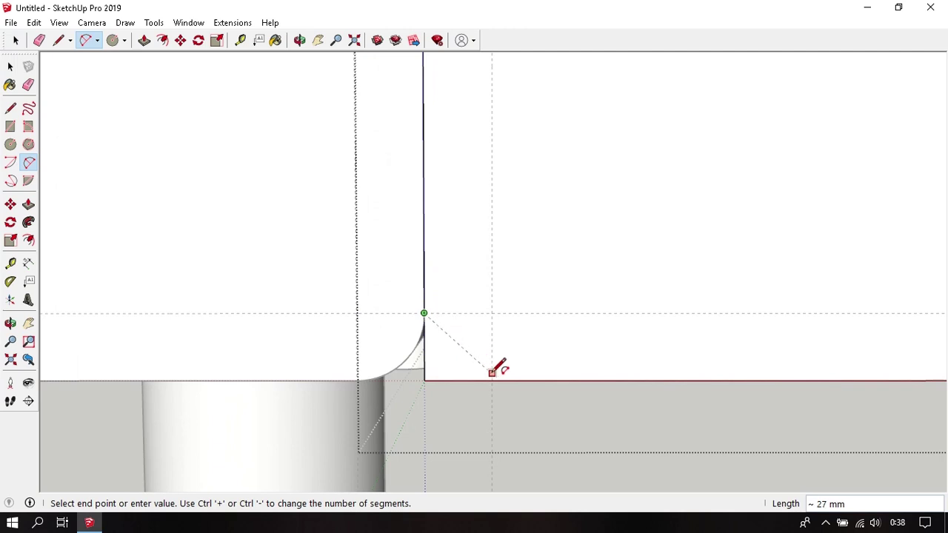
{"action": "left_click", "coordinate": [491, 380]}
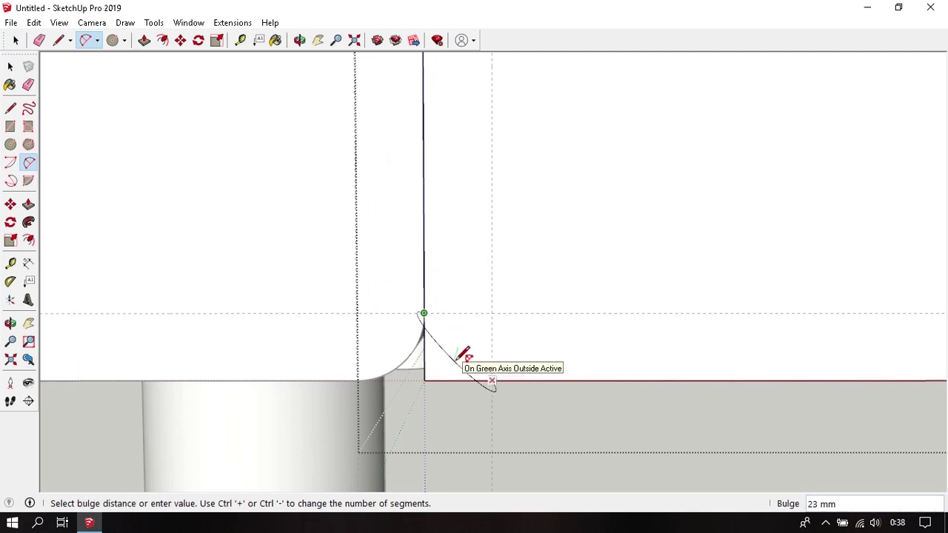
{"action": "middle_click", "coordinate": [474, 346]}
{"action": "middle_click_drag", "start_coordinate": [474, 346], "coordinate": [448, 279]}
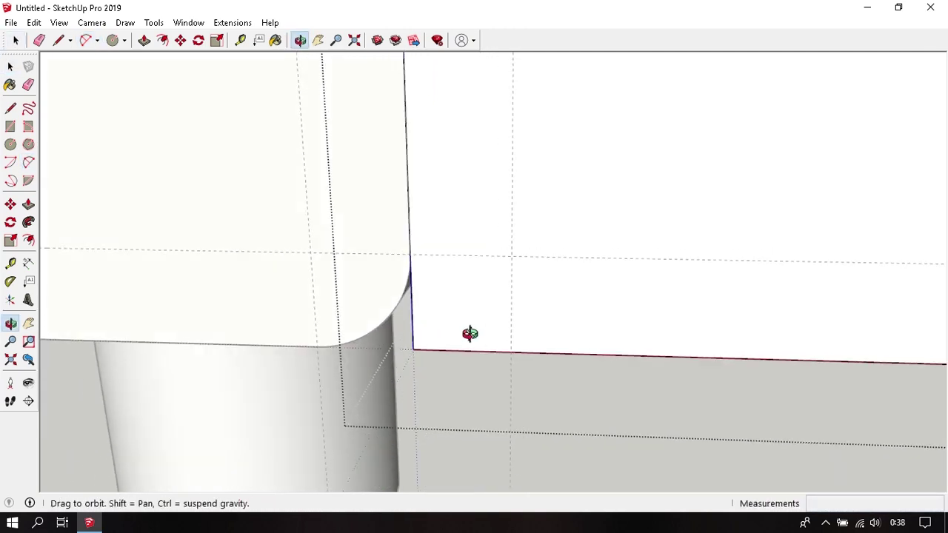
{"action": "left_click", "coordinate": [411, 253]}
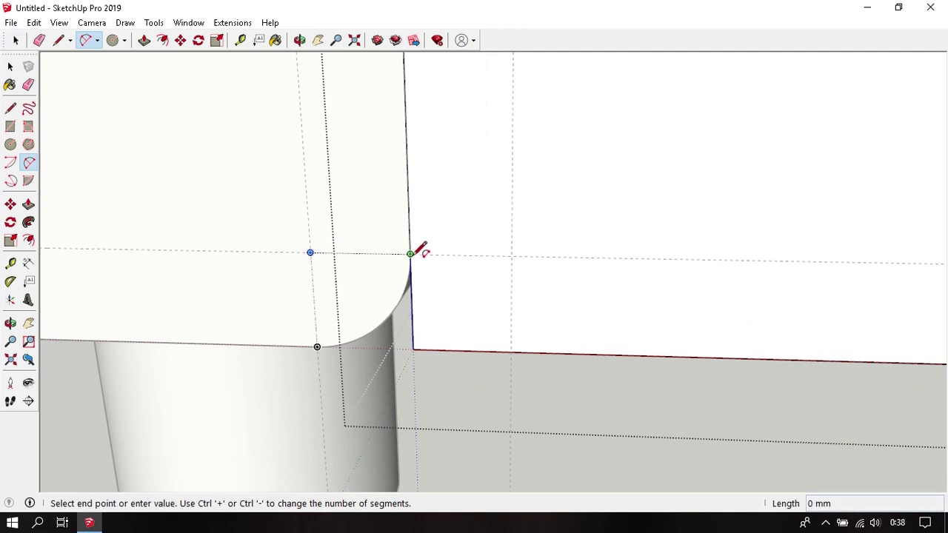
{"action": "left_click", "coordinate": [511, 351]}
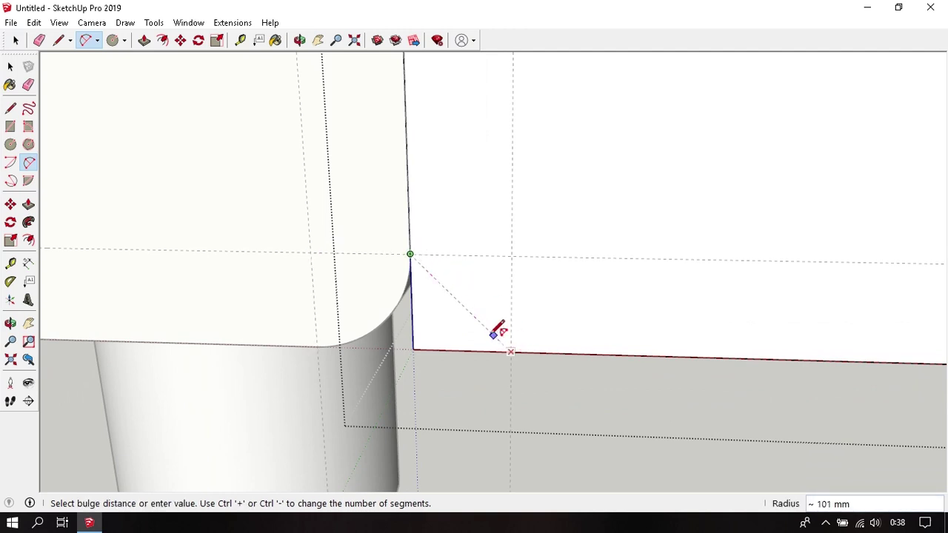
{"action": "left_click", "coordinate": [455, 317]}
{"action": "key", "text": "space"}
Hide the leg that blocks the view of the corner.
{"action": "middle_click_drag", "start_coordinate": [455, 310], "coordinate": [445, 200]}
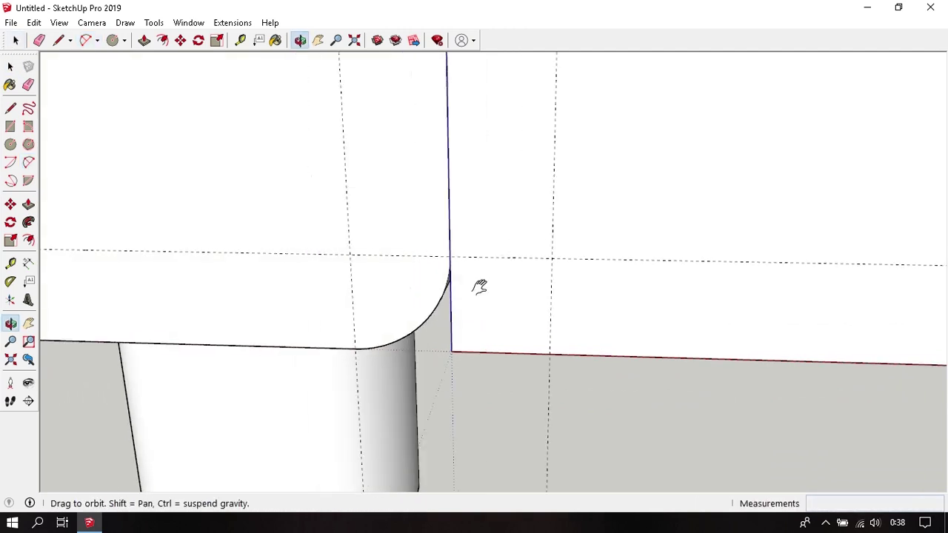
{"action": "right_click", "coordinate": [445, 202]}
{"action": "left_click", "coordinate": [495, 152]}
{"action": "mouse_move", "coordinate": [495, 151]}
{"action": "middle_mouse_down"}
{"action": "mouse_move", "coordinate": [464, 244]}
{"action": "mouse_move", "coordinate": [524, 195]}
{"action": "middle_mouse_up"}
Round the panel's bottom corner with an arc and push the sliver through.
{"action": "key", "text": "c"}
{"action": "key", "text": "a"}
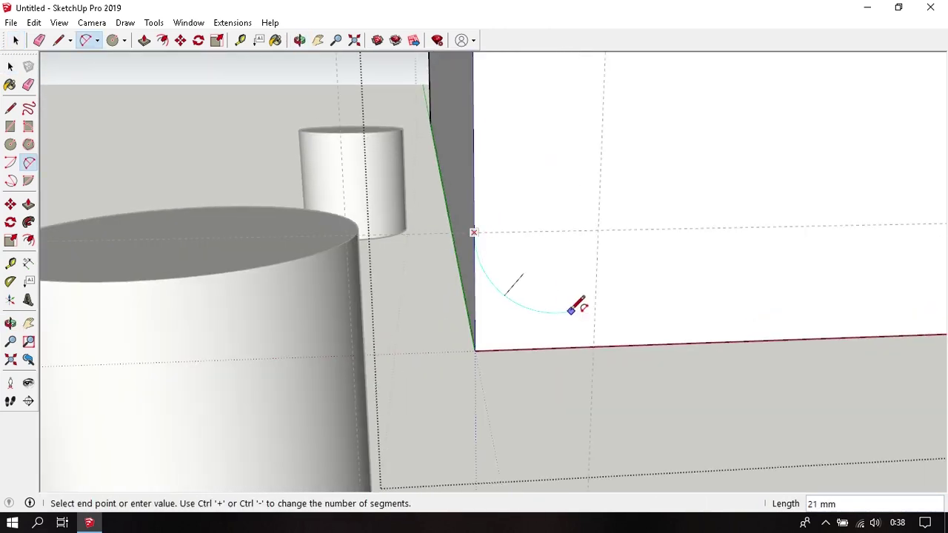
{"action": "left_click", "coordinate": [474, 233]}
{"action": "left_click", "coordinate": [601, 340]}
{"action": "key", "text": "p"}
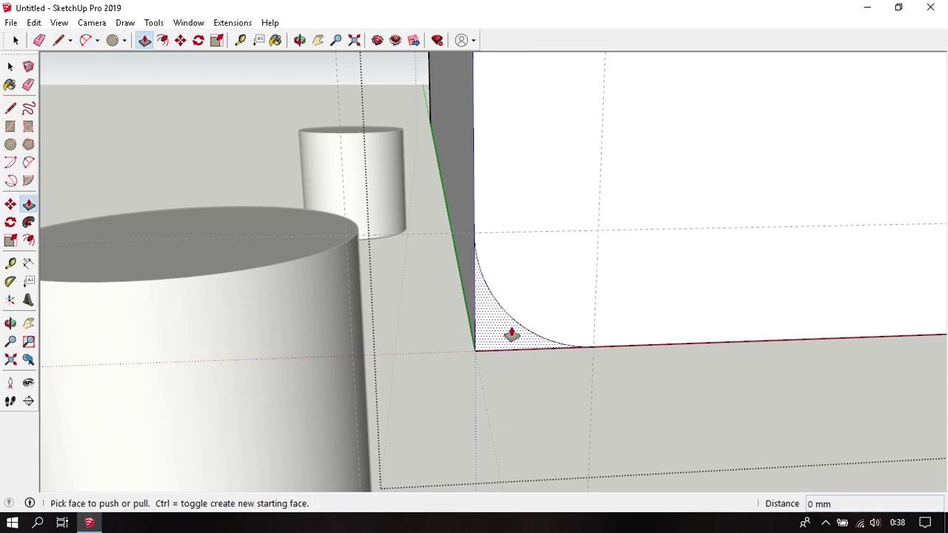
{"action": "double_click", "coordinate": [512, 332]}
{"action": "key", "text": "space"}
{"action": "mouse_move", "coordinate": [512, 332]}
{"action": "middle_mouse_down"}
{"action": "mouse_move", "coordinate": [539, 239]}
{"action": "mouse_move", "coordinate": [597, 121]}
{"action": "mouse_move", "coordinate": [546, 256]}
{"action": "mouse_move", "coordinate": [499, 245]}
{"action": "mouse_move", "coordinate": [469, 197]}
{"action": "mouse_move", "coordinate": [460, 233]}
{"action": "middle_mouse_up"}
Draw a fillet arc rounding the panel's top corner.
{"action": "key", "text": "a"}
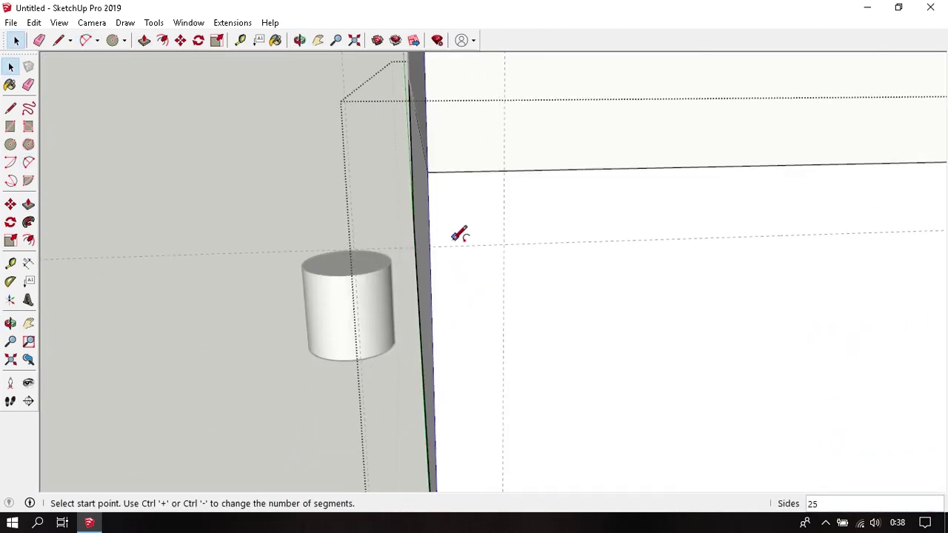
{"action": "left_click", "coordinate": [430, 245]}
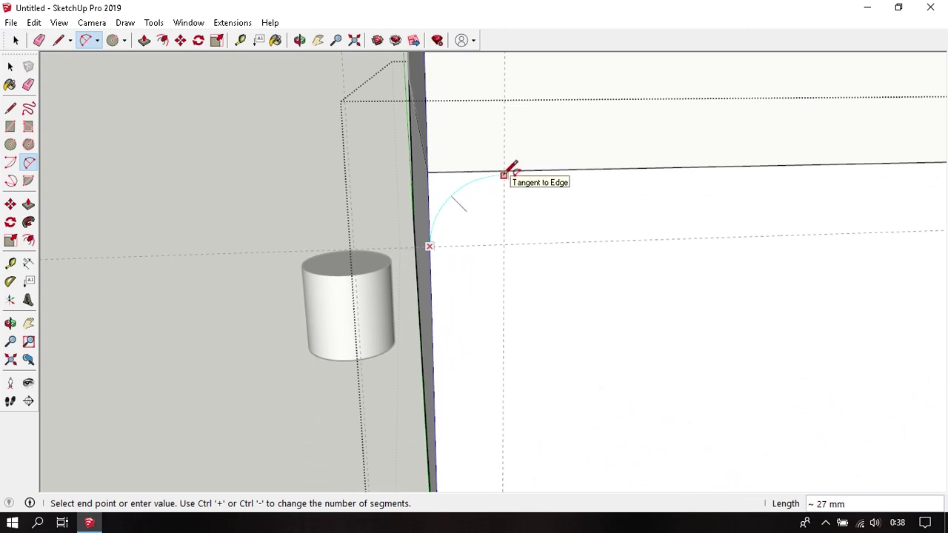
{"action": "left_click", "coordinate": [504, 172]}
{"action": "left_click", "coordinate": [510, 168]}
{"action": "key", "text": "p"}
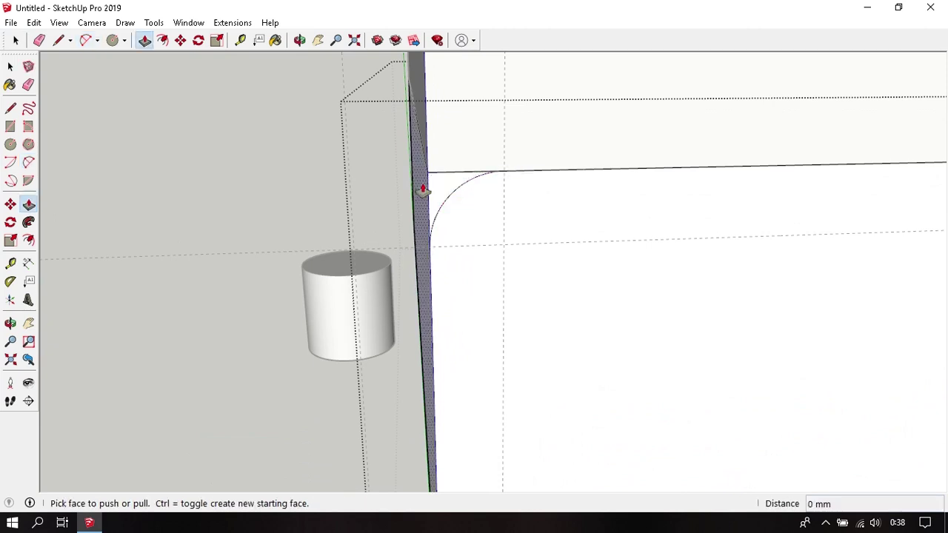
{"action": "key", "text": "space"}
{"action": "mouse_move", "coordinate": [432, 188]}
{"action": "middle_mouse_down"}
{"action": "mouse_move", "coordinate": [475, 227]}
{"action": "mouse_move", "coordinate": [447, 219]}
{"action": "middle_mouse_up"}
{"action": "scroll", "coordinate": [475, 227], "scroll_direction": "down", "scroll_amount": 5}
Add guides 20 mm below the seat block's top edge and 20 mm above its bottom edge.
{"action": "scroll", "coordinate": [447, 214], "scroll_direction": "up", "scroll_amount": 2}
{"action": "key", "text": "t"}
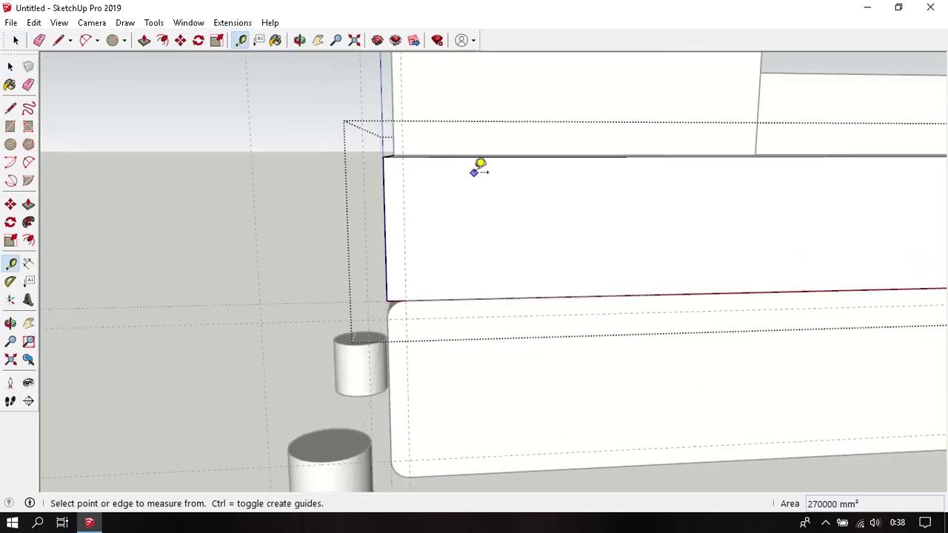
{"action": "left_click", "coordinate": [474, 156]}
{"action": "type", "text": "2"}
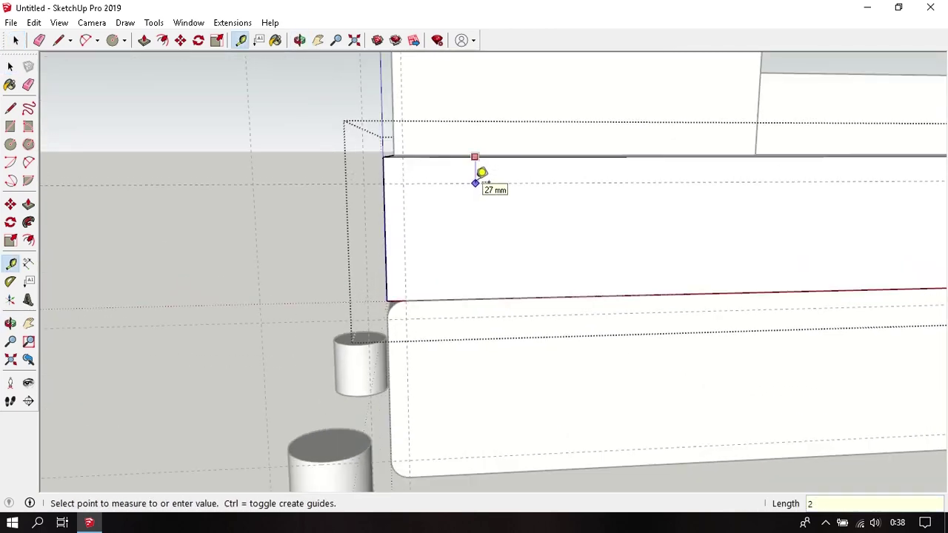
{"action": "type", "text": "0"}
{"action": "key", "text": "Return"}
{"action": "left_click", "coordinate": [499, 297]}
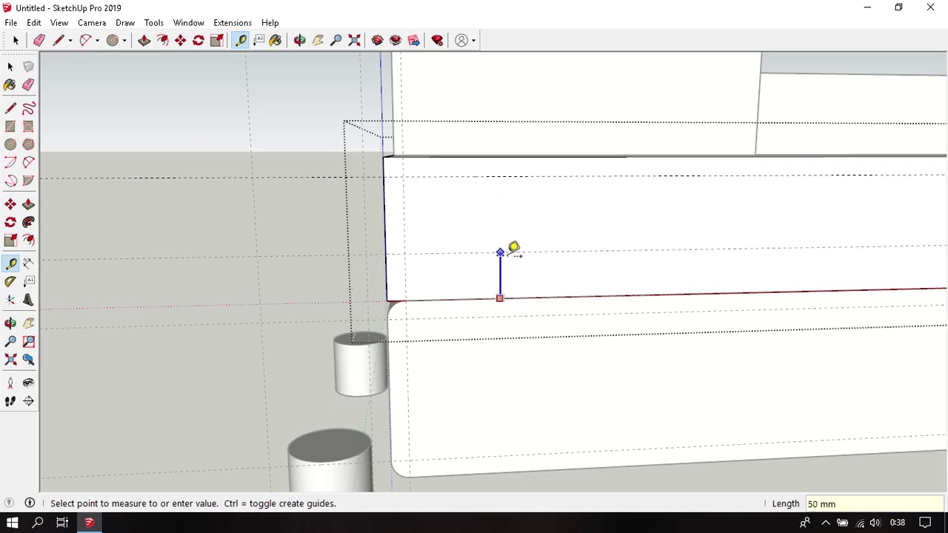
{"action": "key", "text": "Return"}
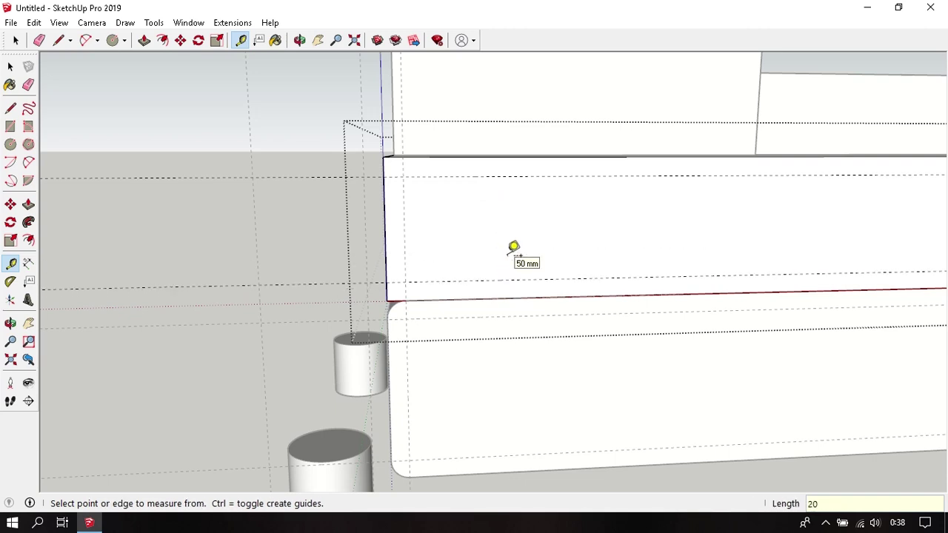
{"action": "key", "text": "space"}
{"action": "mouse_move", "coordinate": [514, 248]}
{"action": "middle_mouse_down"}
{"action": "mouse_move", "coordinate": [508, 269]}
{"action": "mouse_move", "coordinate": [793, 246]}
{"action": "mouse_move", "coordinate": [689, 237]}
{"action": "mouse_move", "coordinate": [546, 255]}
{"action": "mouse_move", "coordinate": [686, 262]}
{"action": "mouse_move", "coordinate": [503, 245]}
{"action": "mouse_move", "coordinate": [408, 275]}
{"action": "mouse_move", "coordinate": [451, 250]}
{"action": "mouse_move", "coordinate": [420, 249]}
{"action": "mouse_move", "coordinate": [356, 212]}
{"action": "middle_mouse_up"}
Draw a two-point fillet arc across the panel's top corner, from side edge to top edge.
{"action": "scroll", "coordinate": [420, 262], "scroll_direction": "up", "scroll_amount": 1}
{"action": "scroll", "coordinate": [415, 257], "scroll_direction": "up", "scroll_amount": 2}
{"action": "key", "text": "a"}
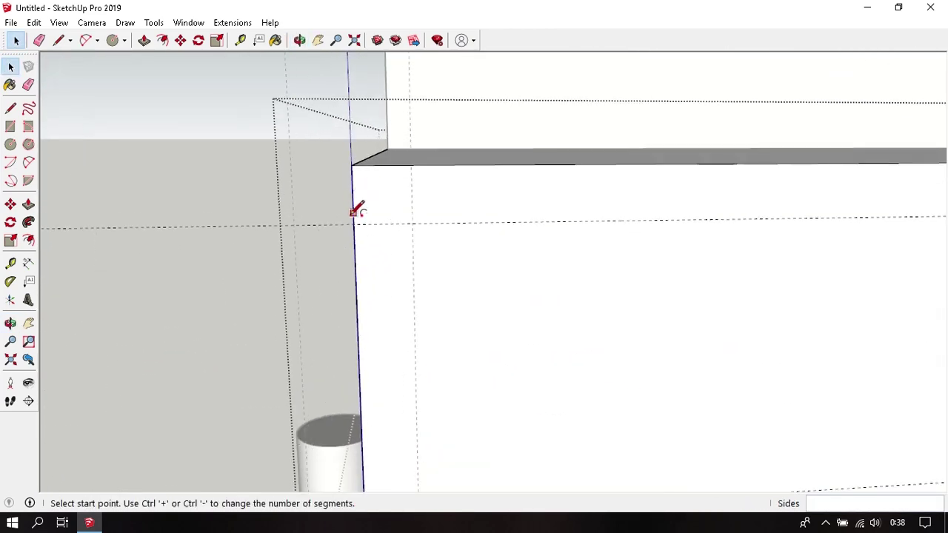
{"action": "left_click", "coordinate": [353, 224]}
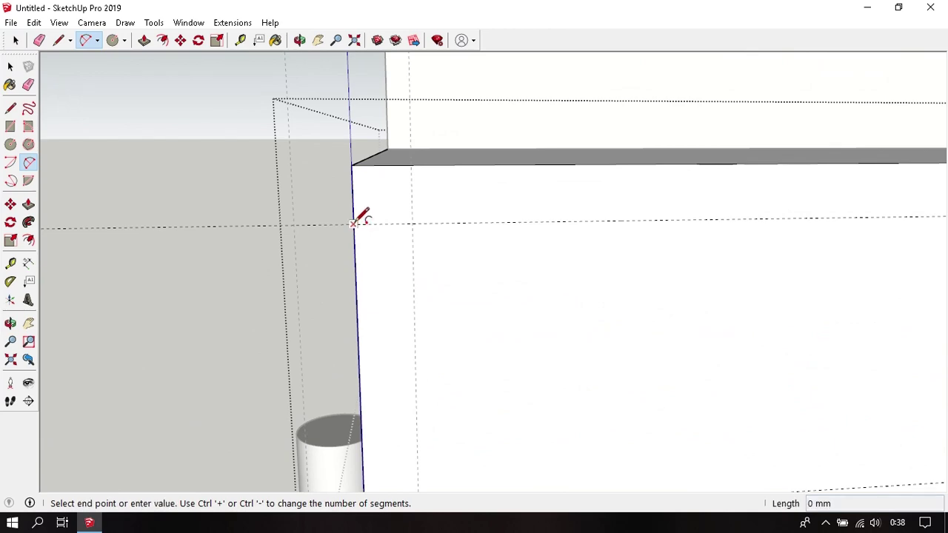
{"action": "left_click", "coordinate": [412, 164]}
{"action": "left_click", "coordinate": [420, 158]}
{"action": "key", "text": "p"}
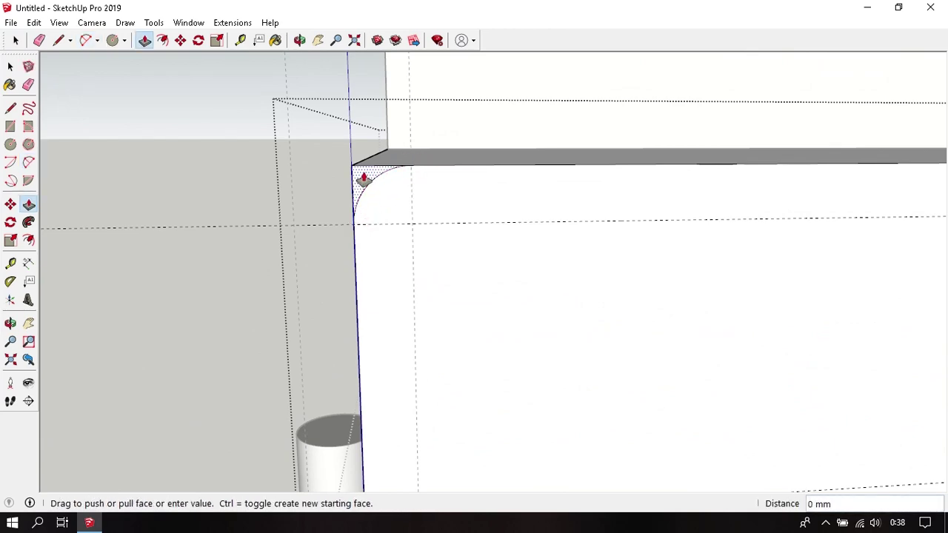
{"action": "scroll", "coordinate": [445, 275], "scroll_direction": "down", "scroll_amount": 1}
Draw a fillet arc rounding the panel's bottom corner, from side edge to bottom edge.
{"action": "middle_click_drag", "start_coordinate": [445, 275], "coordinate": [503, 123]}
{"action": "scroll", "coordinate": [454, 260], "scroll_direction": "up", "scroll_amount": 1}
{"action": "scroll", "coordinate": [409, 281], "scroll_direction": "up", "scroll_amount": 1}
{"action": "key", "text": "a"}
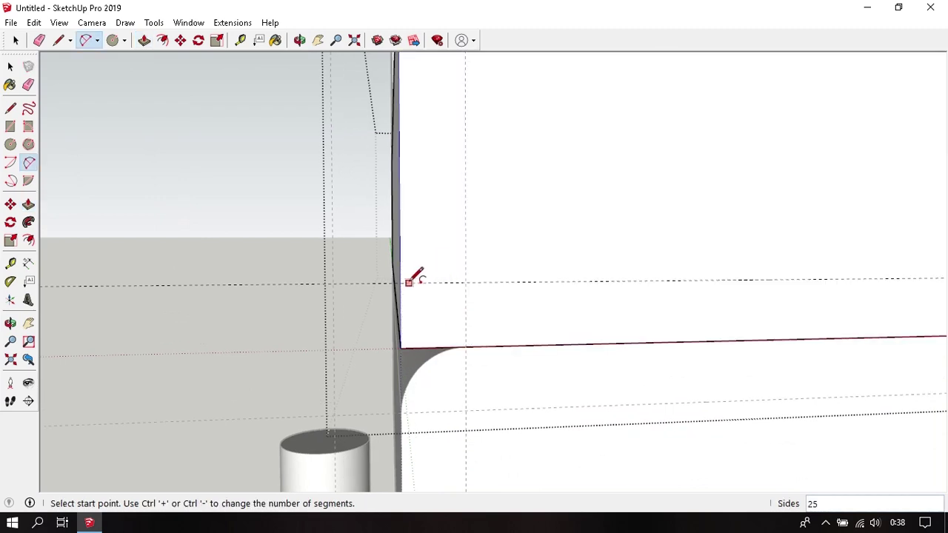
{"action": "left_click", "coordinate": [399, 282]}
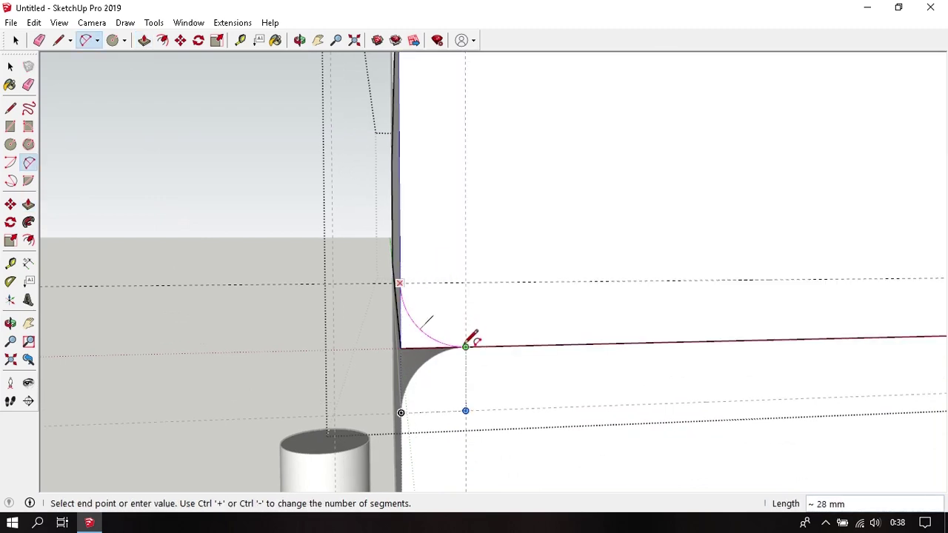
{"action": "left_click", "coordinate": [465, 346]}
{"action": "left_click", "coordinate": [433, 335]}
{"action": "key", "text": "p"}
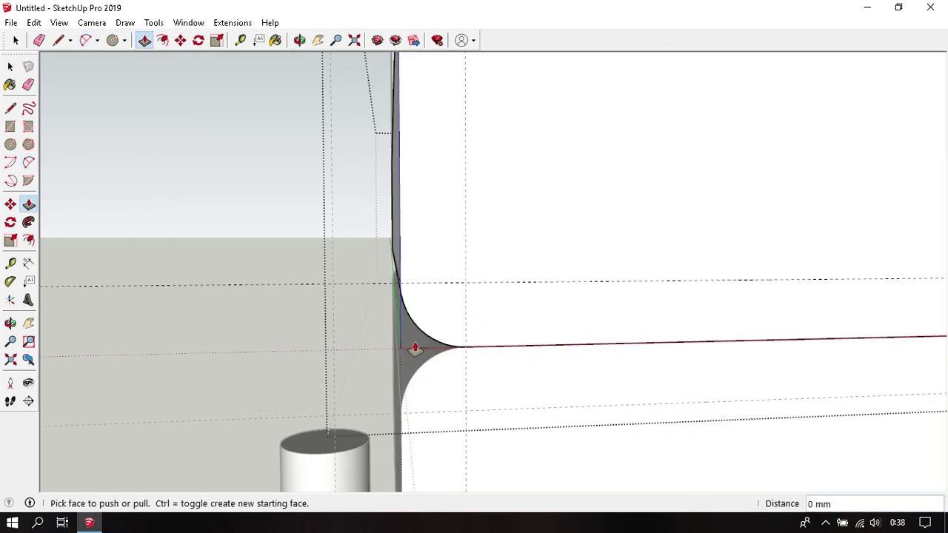
{"action": "scroll", "coordinate": [414, 347], "scroll_direction": "down", "scroll_amount": 3}
Draw a fillet arc rounding the seat's top corner, from top edge to side edge.
{"action": "mouse_move", "coordinate": [415, 343]}
{"action": "middle_mouse_down"}
{"action": "mouse_move", "coordinate": [504, 266]}
{"action": "mouse_move", "coordinate": [707, 232]}
{"action": "mouse_move", "coordinate": [518, 307]}
{"action": "middle_mouse_up"}
{"action": "scroll", "coordinate": [571, 260], "scroll_direction": "up", "scroll_amount": 2}
{"action": "middle_click_drag", "start_coordinate": [571, 260], "coordinate": [563, 235]}
{"action": "scroll", "coordinate": [552, 186], "scroll_direction": "up", "scroll_amount": 2}
{"action": "key", "text": "a"}
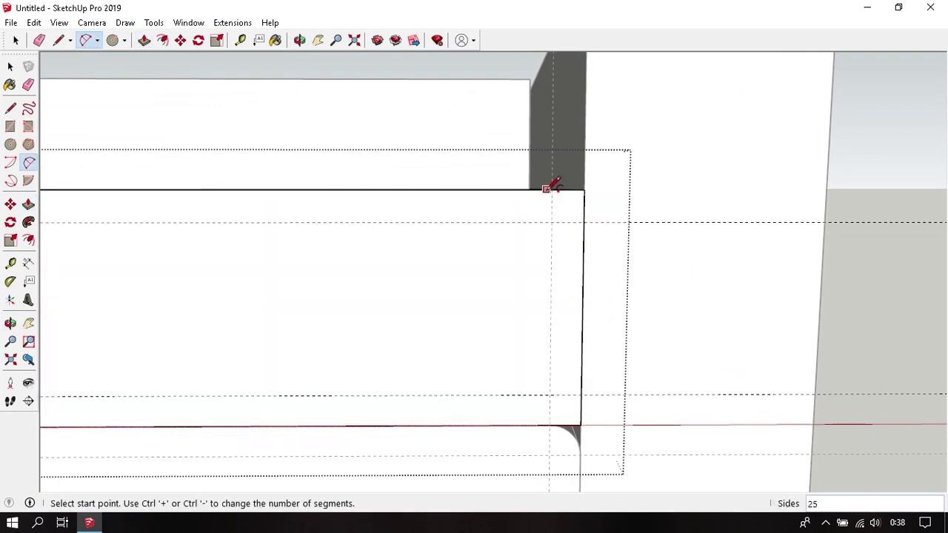
{"action": "left_click", "coordinate": [551, 190]}
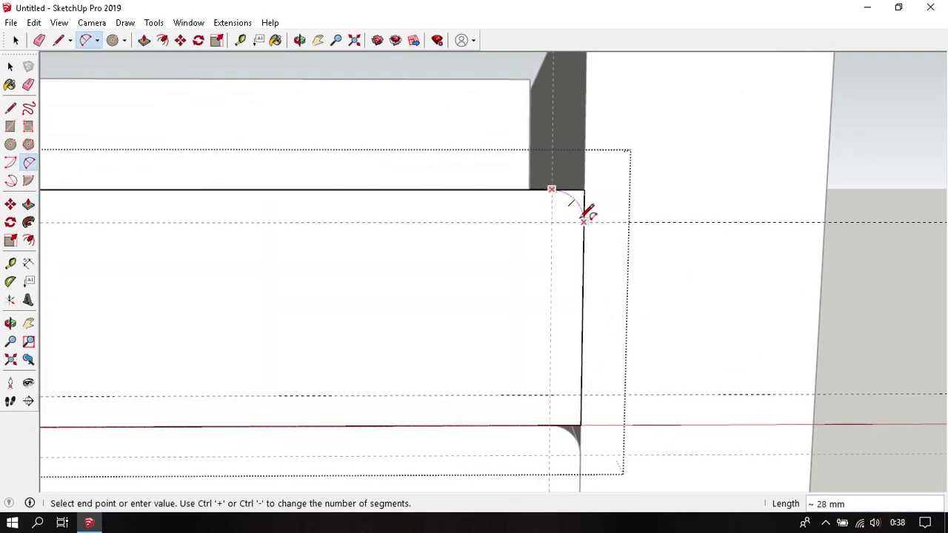
{"action": "left_click", "coordinate": [584, 220]}
{"action": "left_click", "coordinate": [588, 214]}
{"action": "key", "text": "p"}
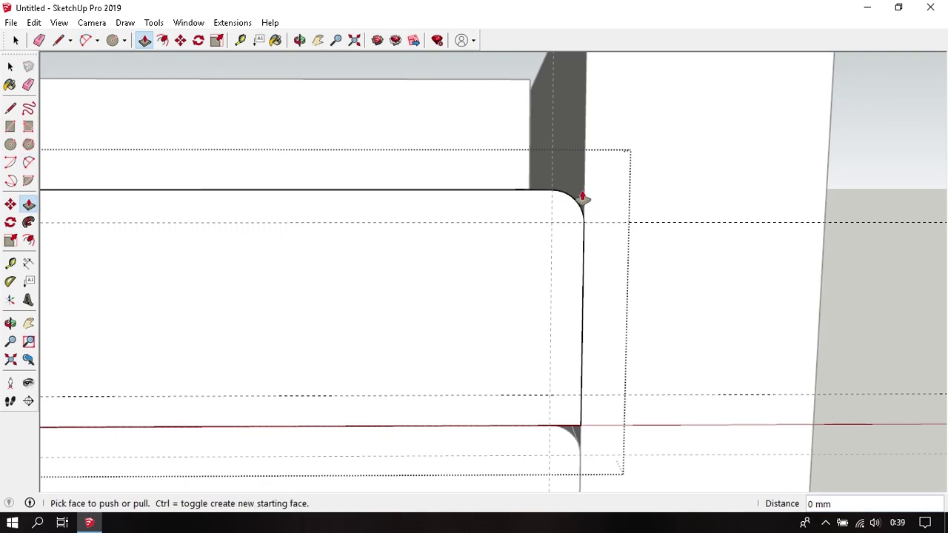
Abandon the bottom-corner arc, then select the stray line and arc and hide them.
{"action": "middle_click_drag", "start_coordinate": [544, 332], "coordinate": [537, 257], "text": "shift"}
{"action": "scroll", "coordinate": [536, 257], "scroll_direction": "up", "scroll_amount": 2}
{"action": "key", "text": "a"}
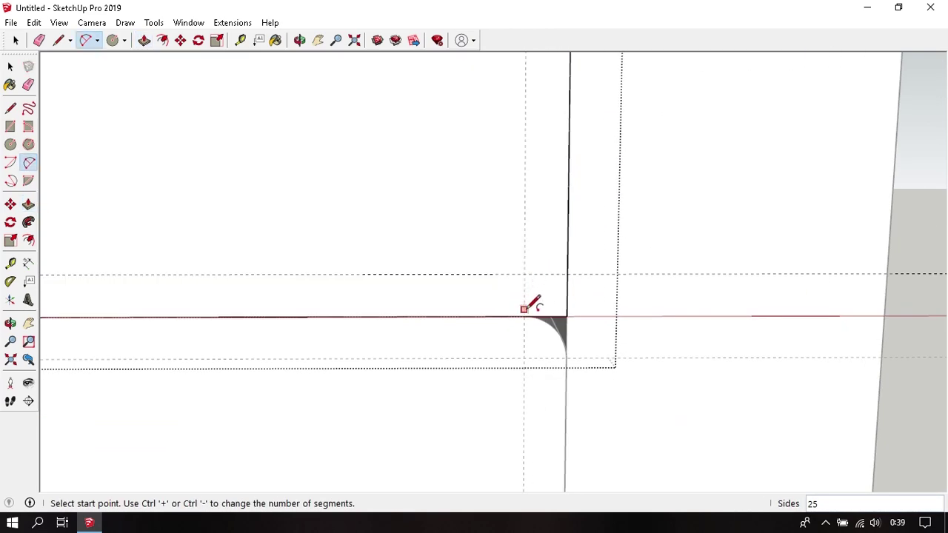
{"action": "left_click", "coordinate": [524, 317]}
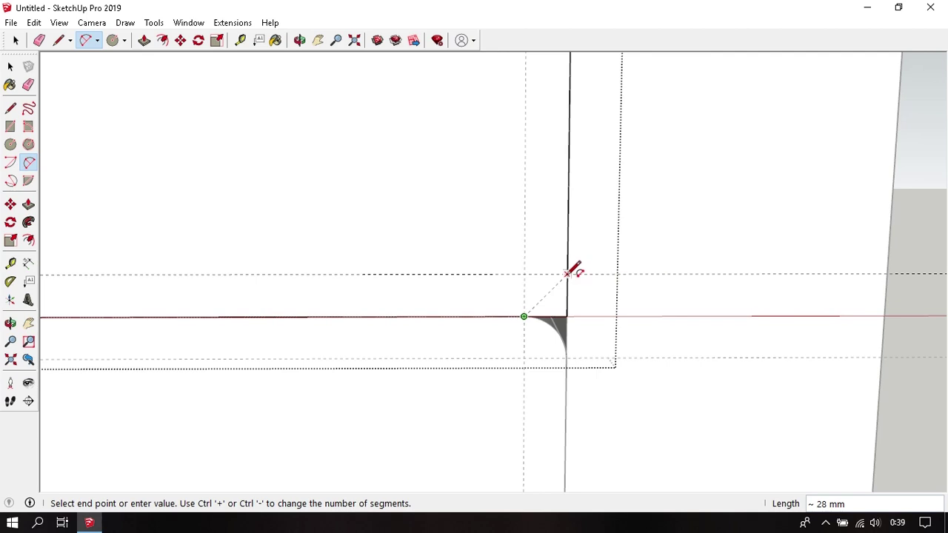
{"action": "scroll", "coordinate": [563, 288], "scroll_direction": "up", "scroll_amount": 2}
{"action": "key", "text": "space"}
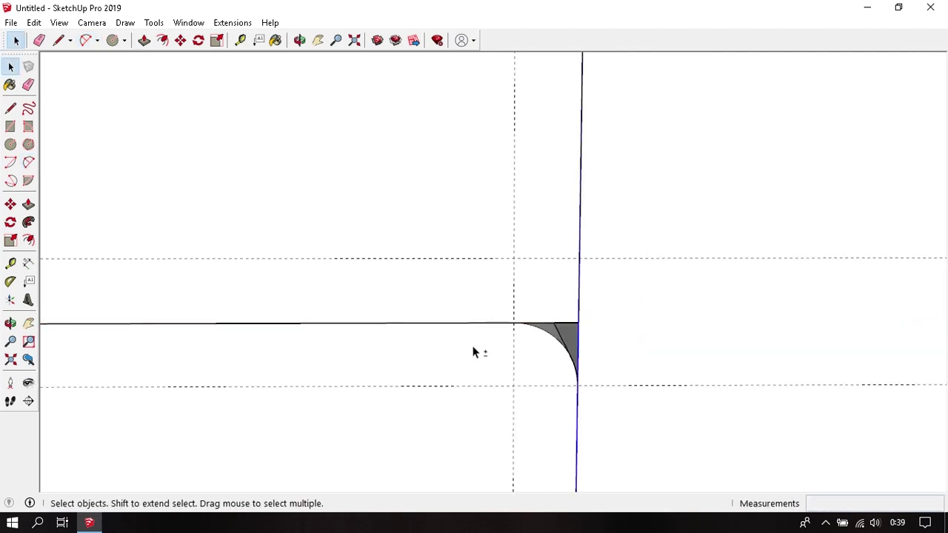
{"action": "key", "text": "ctrl+a"}
{"action": "right_click", "coordinate": [472, 349]}
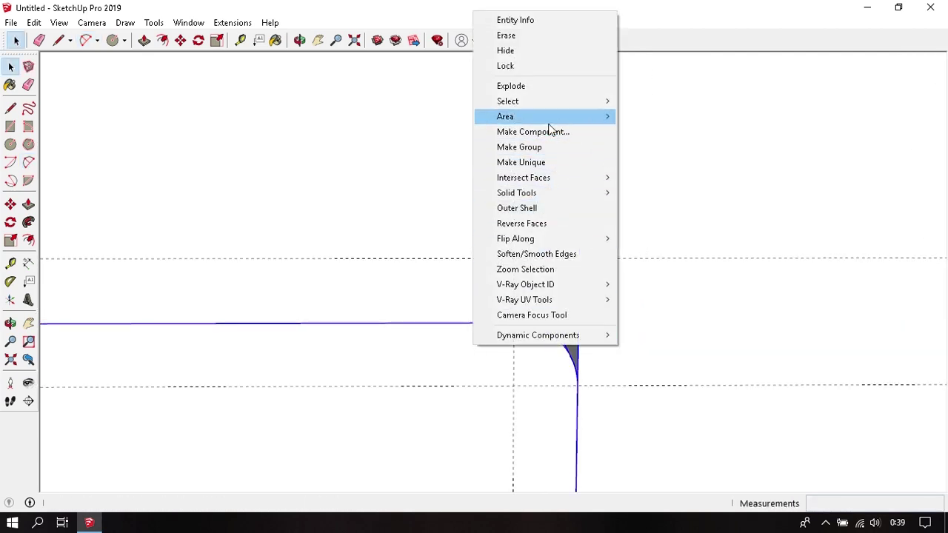
{"action": "left_click", "coordinate": [518, 52]}
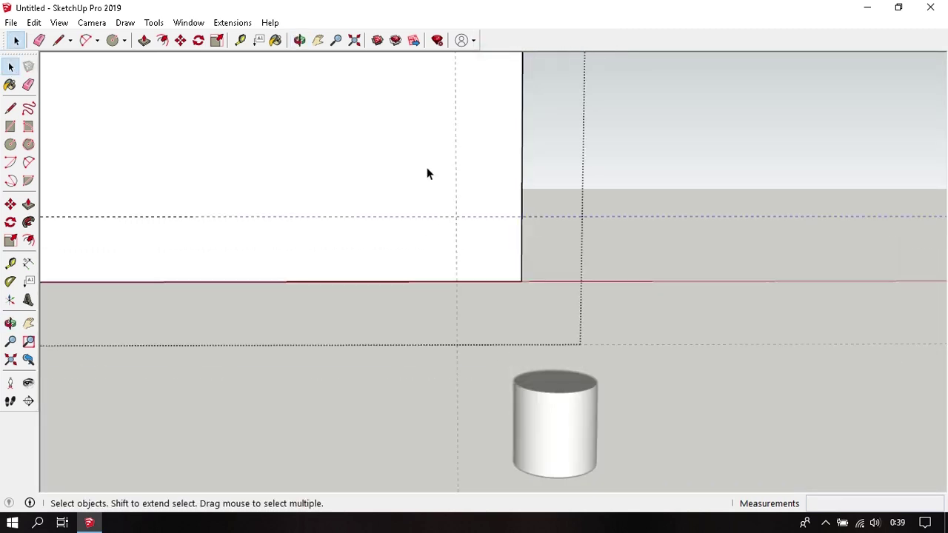
Arc from the guide intersection to the side edge and push away the corner piece.
{"action": "scroll", "coordinate": [486, 252], "scroll_direction": "up", "scroll_amount": 1}
{"action": "key", "text": "shift+p"}
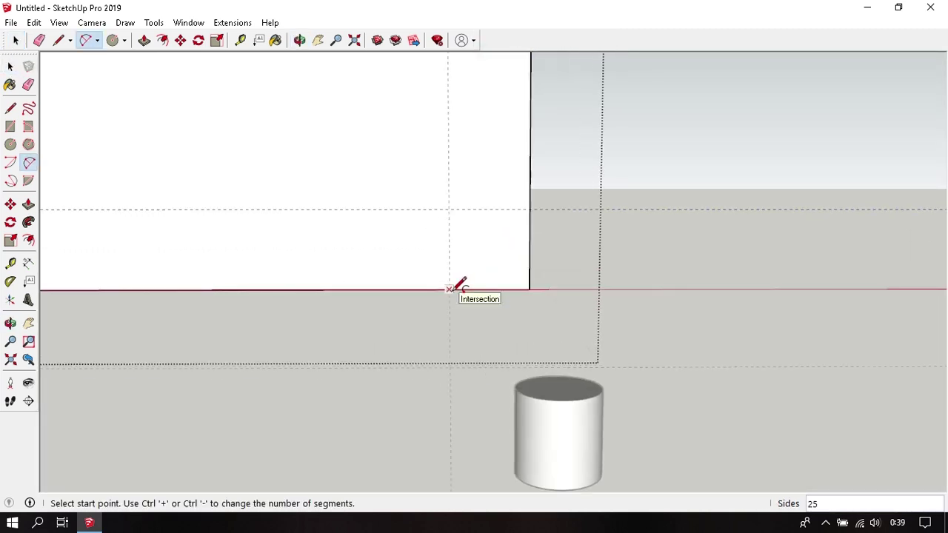
{"action": "left_click", "coordinate": [450, 289]}
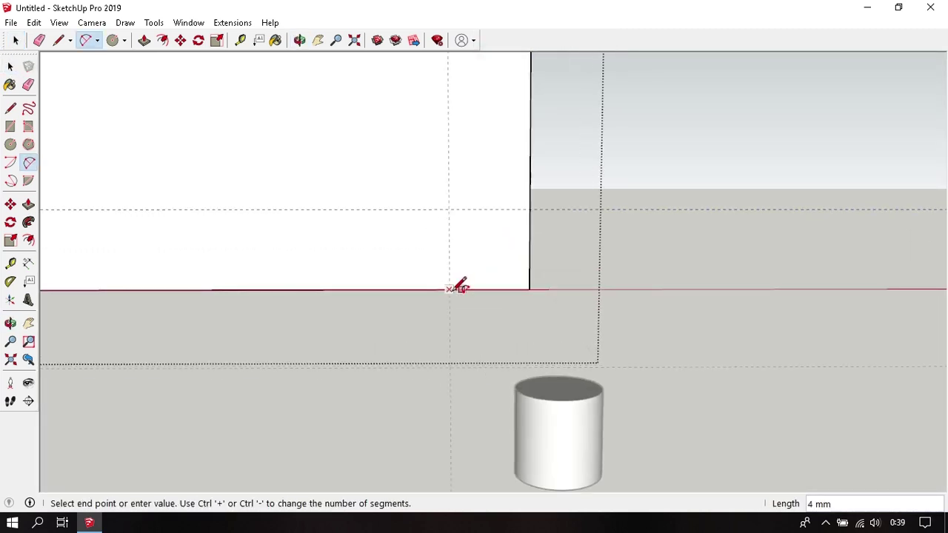
{"action": "left_click", "coordinate": [530, 209]}
{"action": "key", "text": "p"}
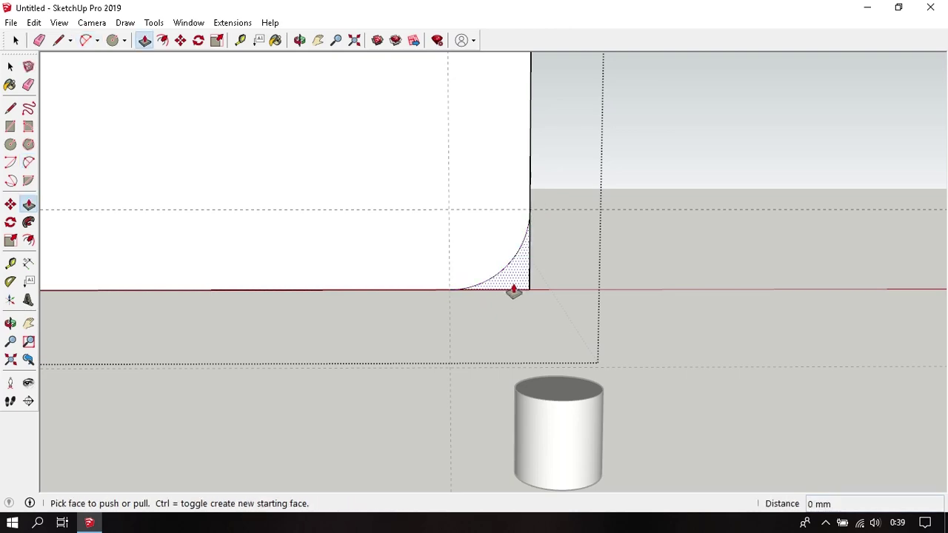
{"action": "double_click", "coordinate": [512, 290]}
{"action": "key", "text": "space"}
{"action": "scroll", "coordinate": [515, 292], "scroll_direction": "down", "scroll_amount": 3}
{"action": "scroll", "coordinate": [517, 302], "scroll_direction": "down", "scroll_amount": 2}
{"action": "mouse_move", "coordinate": [517, 302]}
{"action": "middle_mouse_down"}
{"action": "mouse_move", "coordinate": [304, 246]}
{"action": "mouse_move", "coordinate": [508, 244]}
{"action": "mouse_move", "coordinate": [523, 273]}
{"action": "mouse_move", "coordinate": [464, 214]}
{"action": "mouse_move", "coordinate": [454, 222]}
{"action": "mouse_move", "coordinate": [553, 282]}
{"action": "mouse_move", "coordinate": [562, 319]}
{"action": "mouse_move", "coordinate": [228, 243]}
{"action": "mouse_move", "coordinate": [519, 324]}
{"action": "mouse_move", "coordinate": [446, 348]}
{"action": "mouse_move", "coordinate": [371, 345]}
{"action": "mouse_move", "coordinate": [764, 367]}
{"action": "mouse_move", "coordinate": [487, 330]}
{"action": "mouse_move", "coordinate": [622, 372]}
{"action": "mouse_move", "coordinate": [711, 383]}
{"action": "mouse_move", "coordinate": [483, 371]}
{"action": "mouse_move", "coordinate": [419, 275]}
{"action": "middle_mouse_up"}
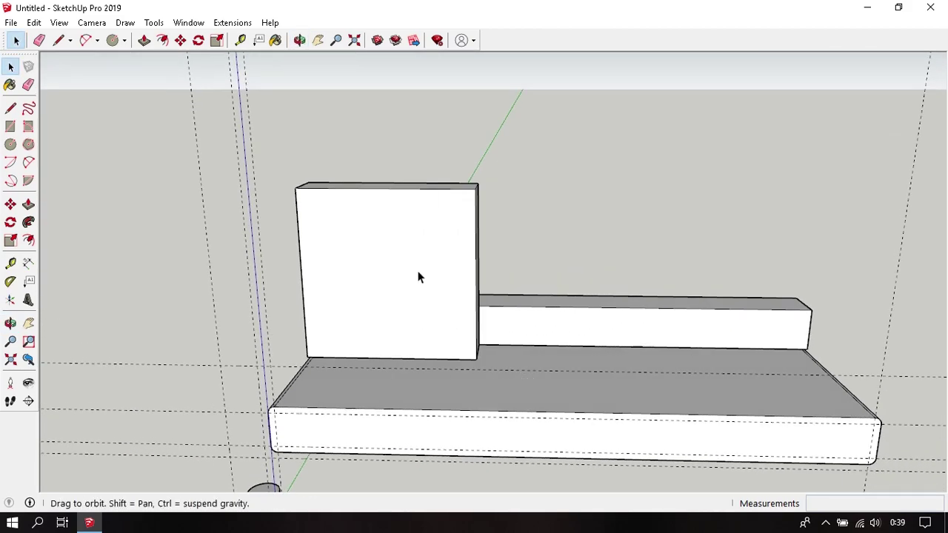
Inside the back block group, place guides 20 mm inside its left and top edges.
{"action": "scroll", "coordinate": [460, 307], "scroll_direction": "up", "scroll_amount": 2}
{"action": "key", "text": "space"}
{"action": "left_click", "coordinate": [448, 290]}
{"action": "double_click", "coordinate": [448, 290]}
{"action": "scroll", "coordinate": [425, 308], "scroll_direction": "up", "scroll_amount": 1}
{"action": "key", "text": "t"}
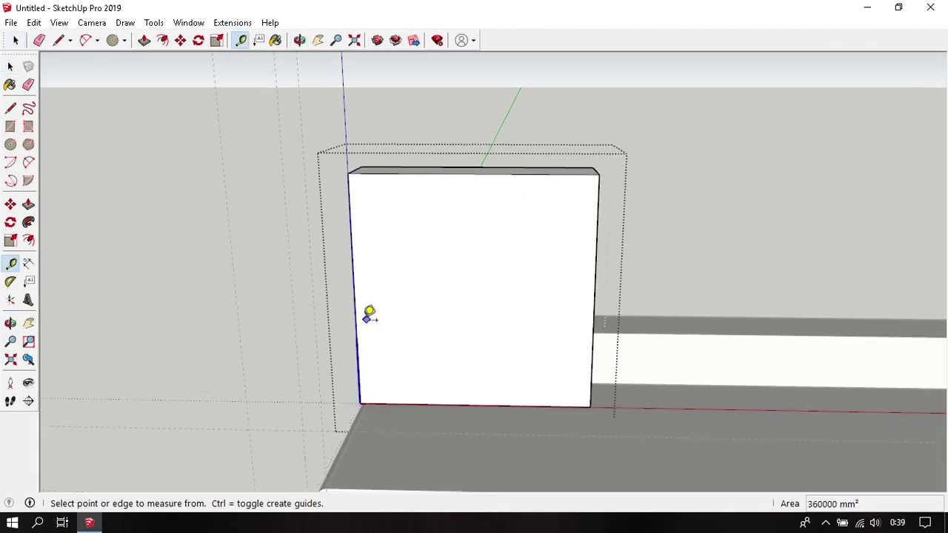
{"action": "key", "text": "Return"}
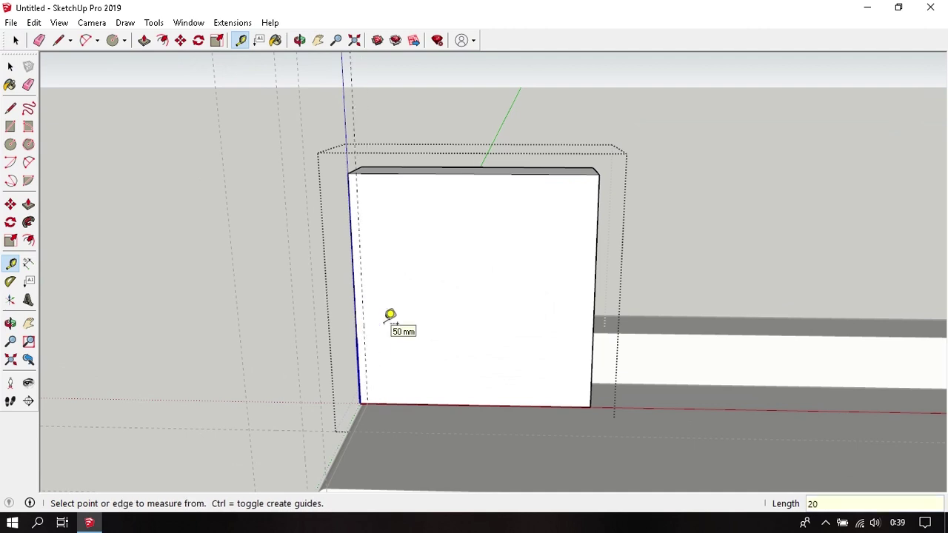
{"action": "left_click", "coordinate": [462, 176]}
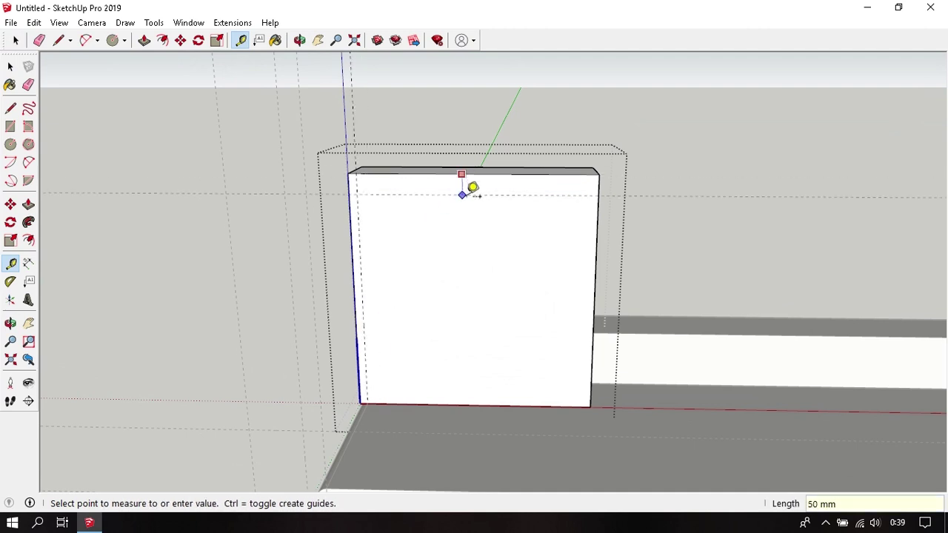
{"action": "key", "text": "Return"}
Place matching guides 20 mm inside the right and bottom edges of the block.
{"action": "left_click", "coordinate": [597, 233]}
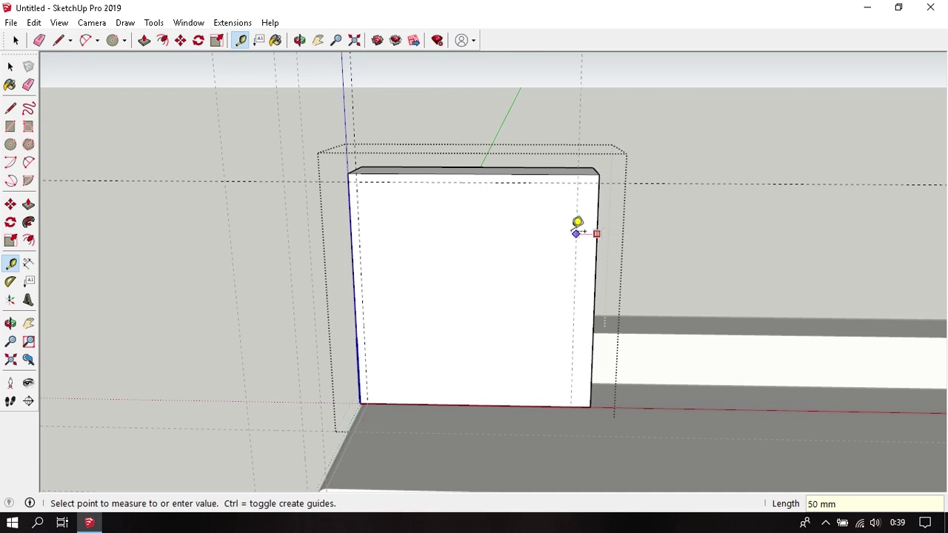
{"action": "type", "text": "20"}
{"action": "key", "text": "Return"}
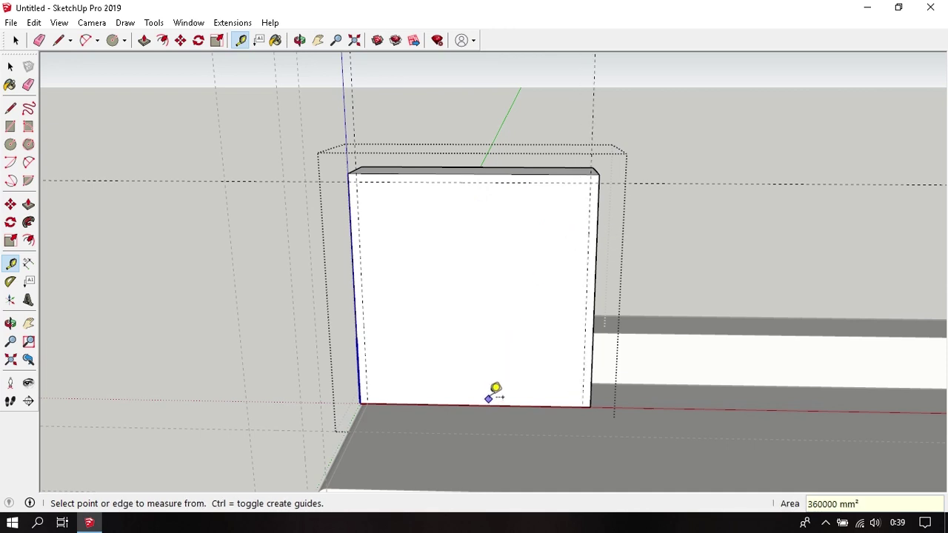
{"action": "left_click", "coordinate": [488, 405]}
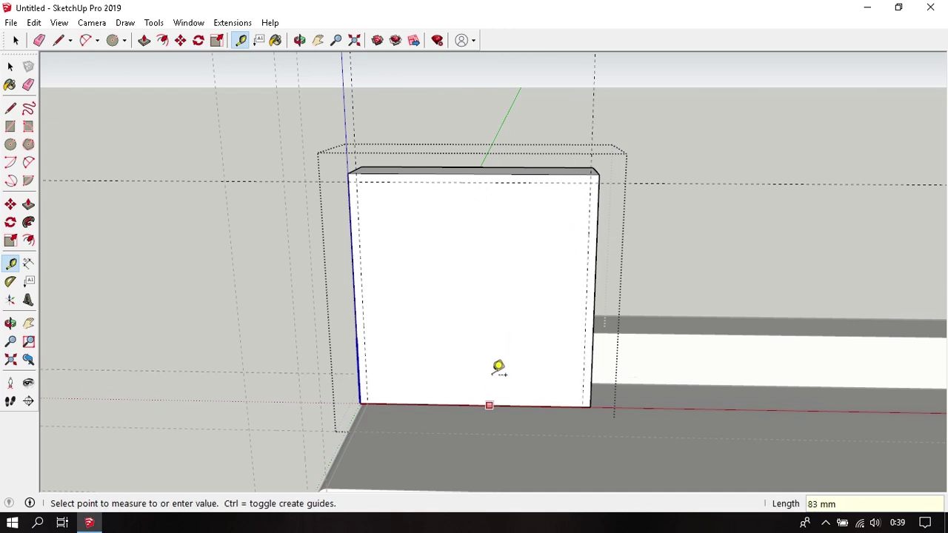
{"action": "left_click", "coordinate": [498, 346]}
{"action": "key", "text": "space"}
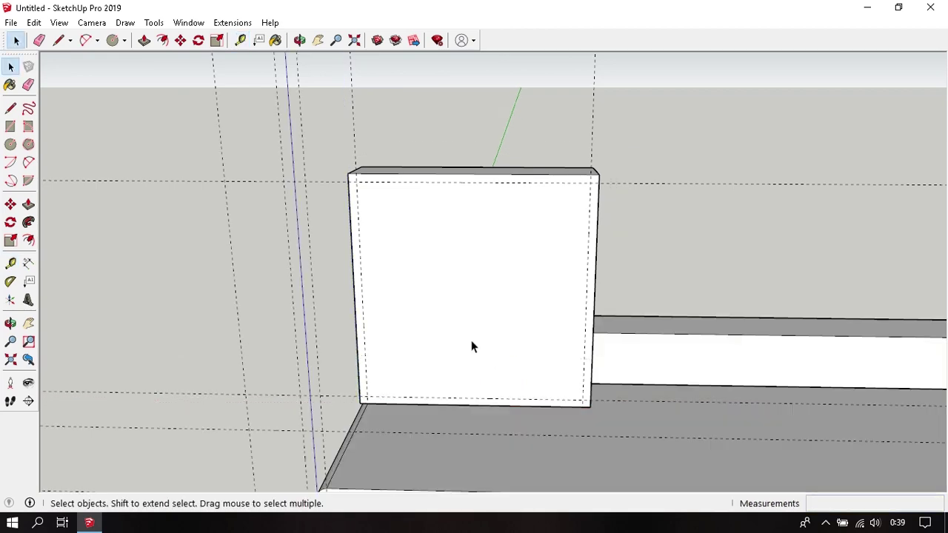
{"action": "mouse_move", "coordinate": [469, 345]}
{"action": "middle_mouse_down"}
{"action": "mouse_move", "coordinate": [293, 301]}
{"action": "mouse_move", "coordinate": [343, 326]}
{"action": "middle_mouse_up"}
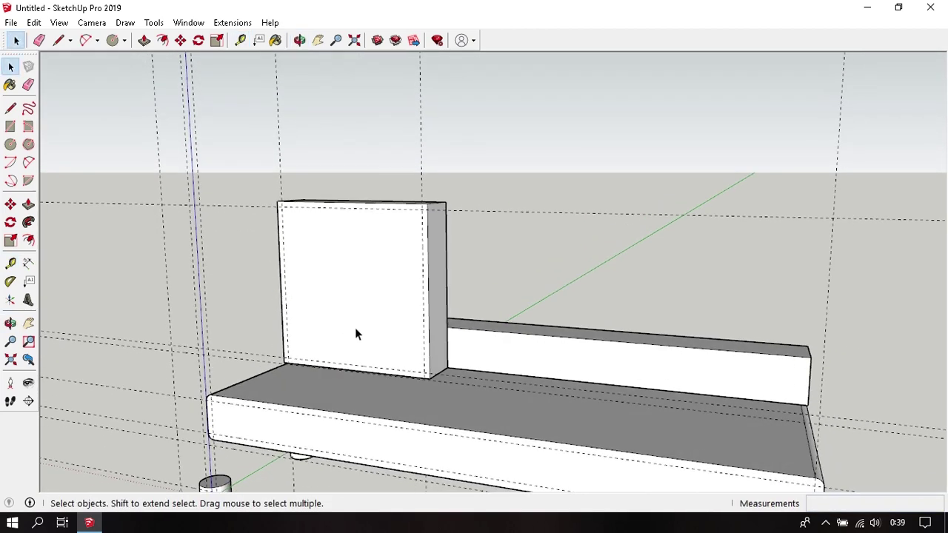
{"action": "left_click", "coordinate": [522, 345]}
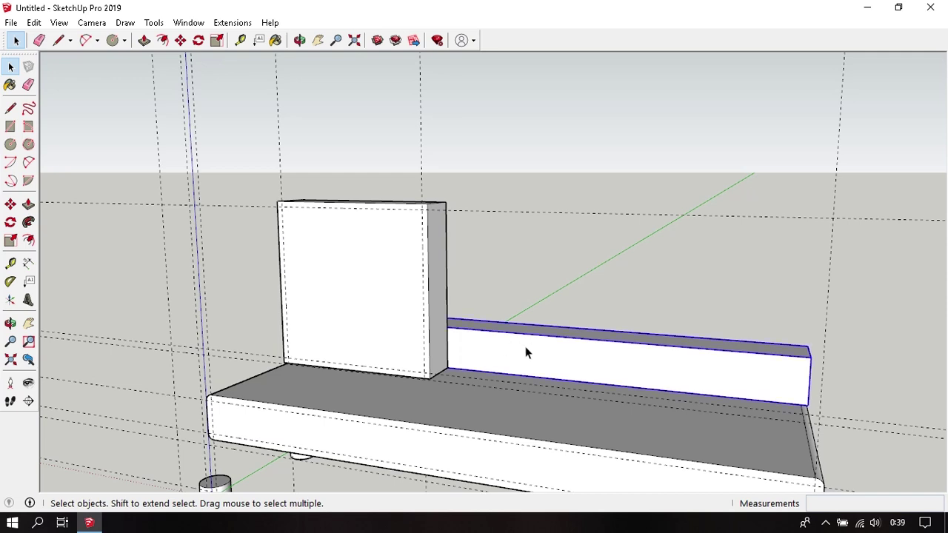
{"action": "right_click", "coordinate": [524, 346]}
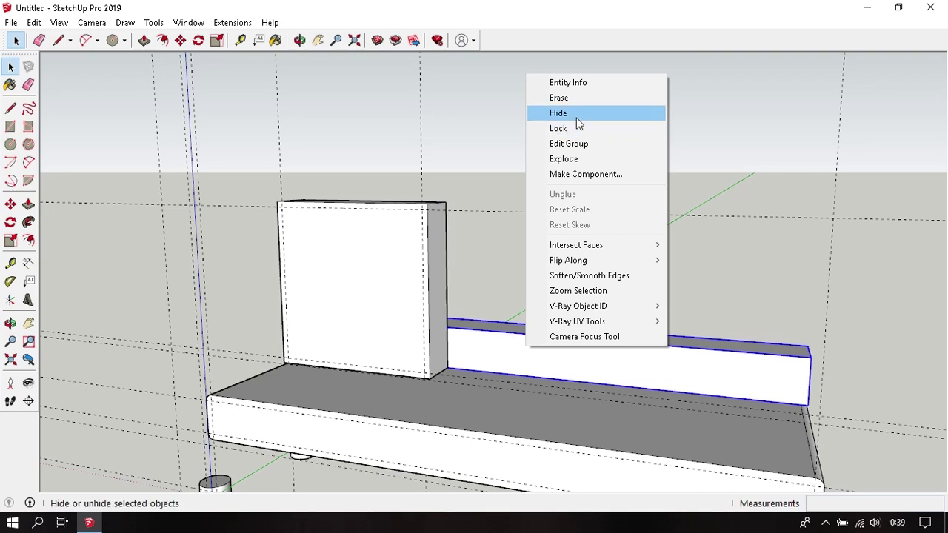
{"action": "left_click", "coordinate": [700, 148]}
{"action": "mouse_move", "coordinate": [411, 273]}
{"action": "middle_mouse_down"}
{"action": "mouse_move", "coordinate": [519, 256]}
{"action": "mouse_move", "coordinate": [409, 280]}
{"action": "mouse_move", "coordinate": [410, 265]}
{"action": "middle_mouse_up"}
{"action": "left_click", "coordinate": [34, 22]}
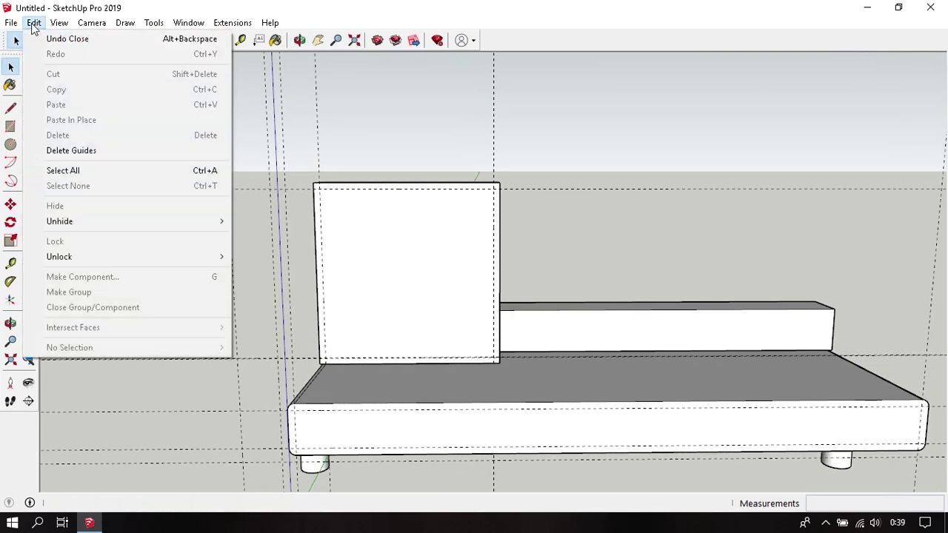
{"action": "mouse_move", "coordinate": [59, 222]}
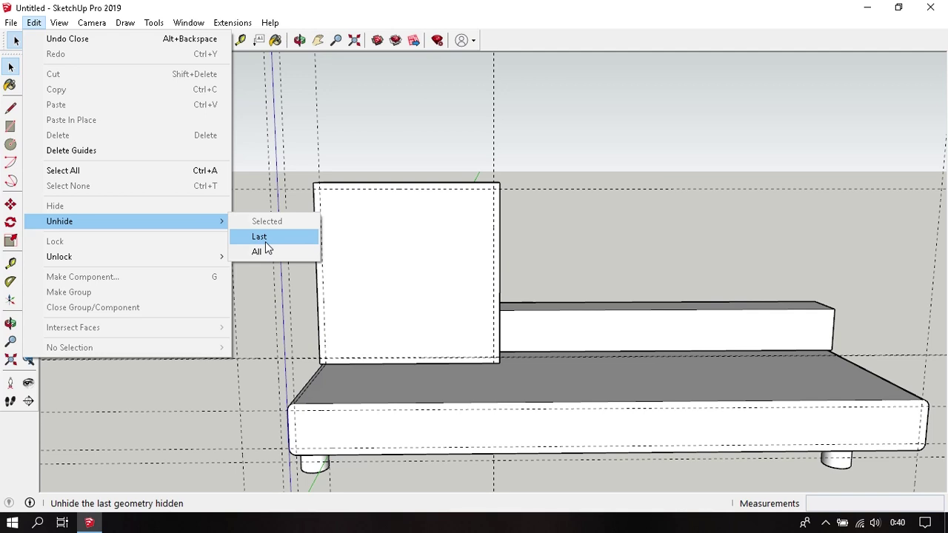
{"action": "left_click", "coordinate": [539, 235]}
{"action": "left_click", "coordinate": [620, 325]}
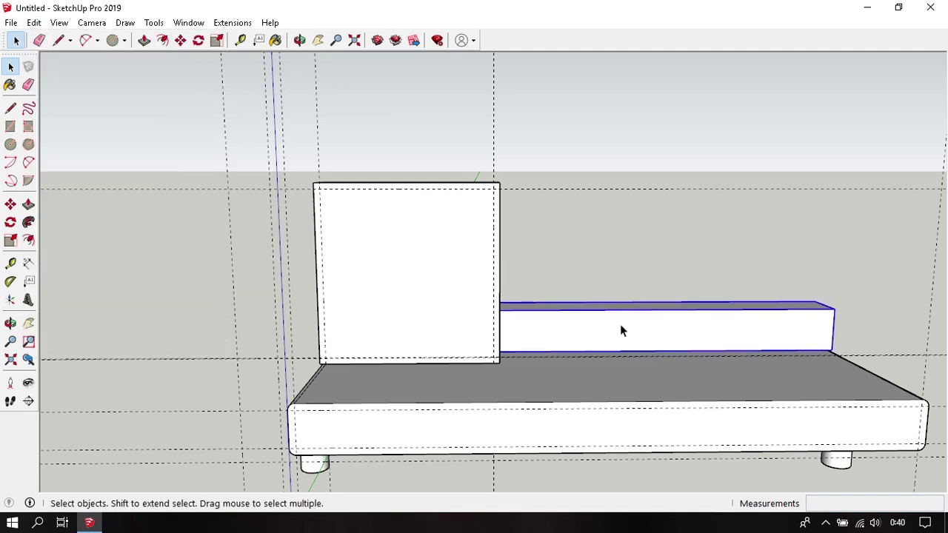
{"action": "right_click", "coordinate": [620, 325]}
{"action": "left_click", "coordinate": [681, 92]}
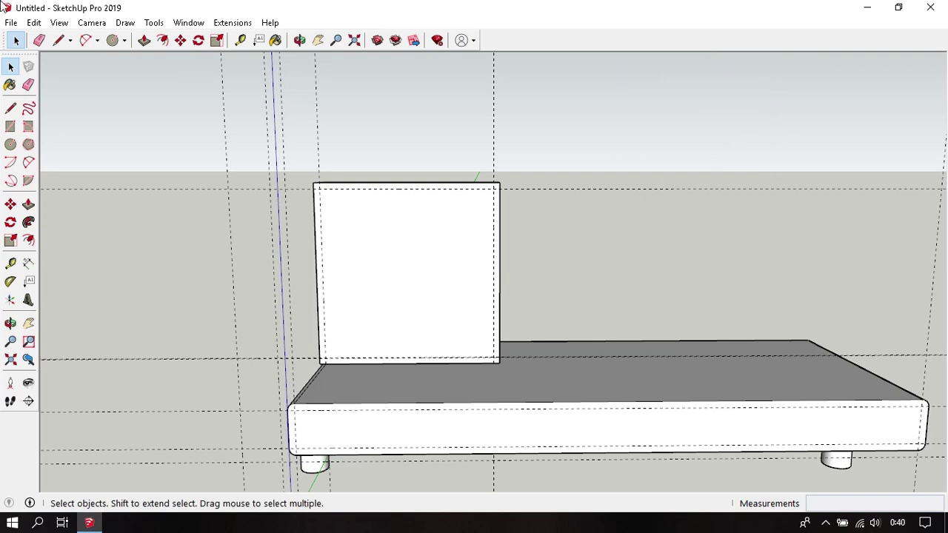
{"action": "left_click", "coordinate": [33, 21]}
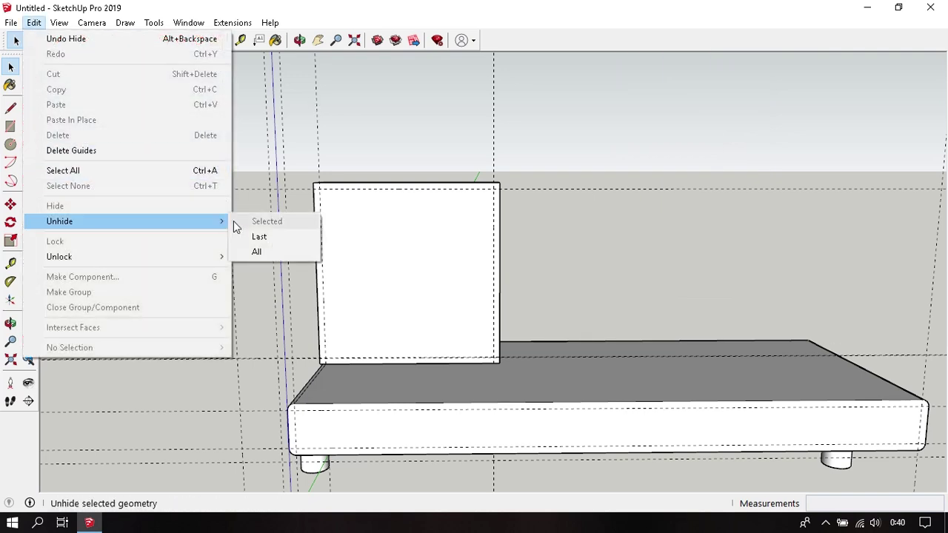
{"action": "left_click", "coordinate": [282, 241]}
{"action": "scroll", "coordinate": [390, 248], "scroll_direction": "down", "scroll_amount": 2}
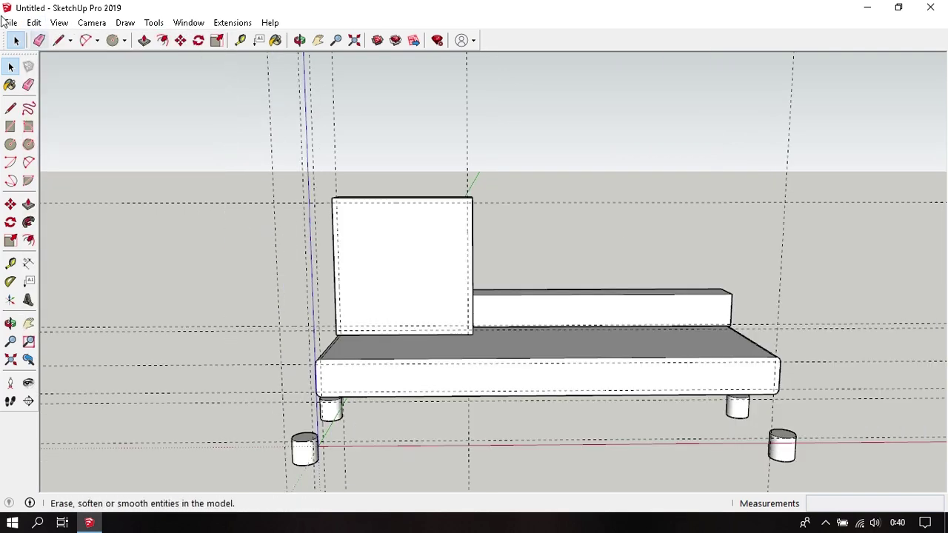
{"action": "left_click", "coordinate": [33, 22]}
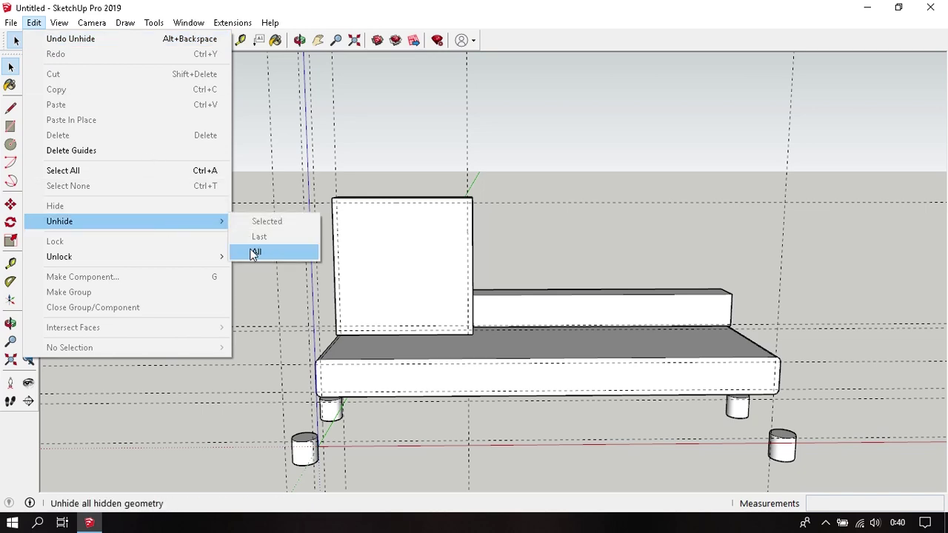
{"action": "left_click", "coordinate": [256, 252]}
Undo the unhide and round the back block's top-left corner with an arc.
{"action": "key", "text": "ctrl+z"}
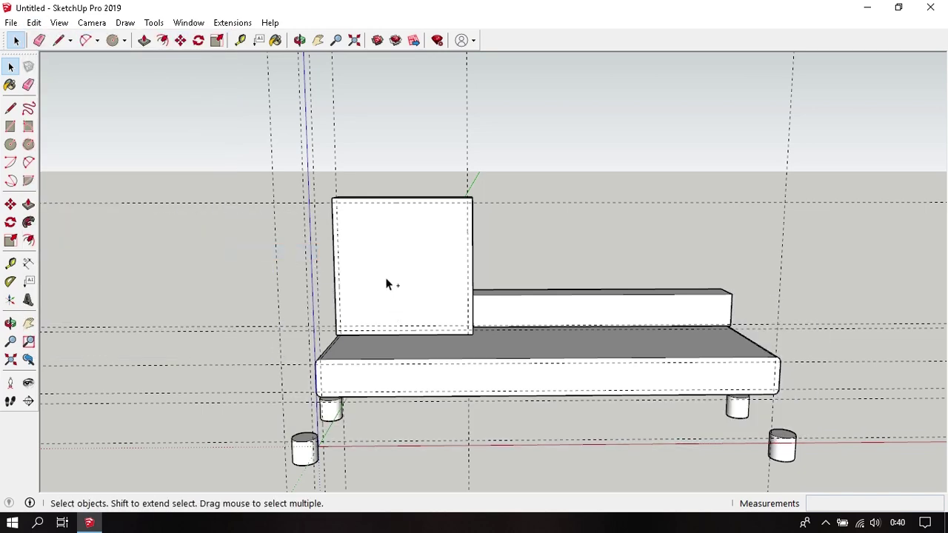
{"action": "scroll", "coordinate": [386, 284], "scroll_direction": "up", "scroll_amount": 3}
{"action": "mouse_move", "coordinate": [370, 256]}
{"action": "middle_mouse_down"}
{"action": "mouse_move", "coordinate": [402, 205]}
{"action": "mouse_move", "coordinate": [443, 255]}
{"action": "mouse_move", "coordinate": [355, 256]}
{"action": "middle_mouse_up"}
{"action": "key", "text": "shift+p"}
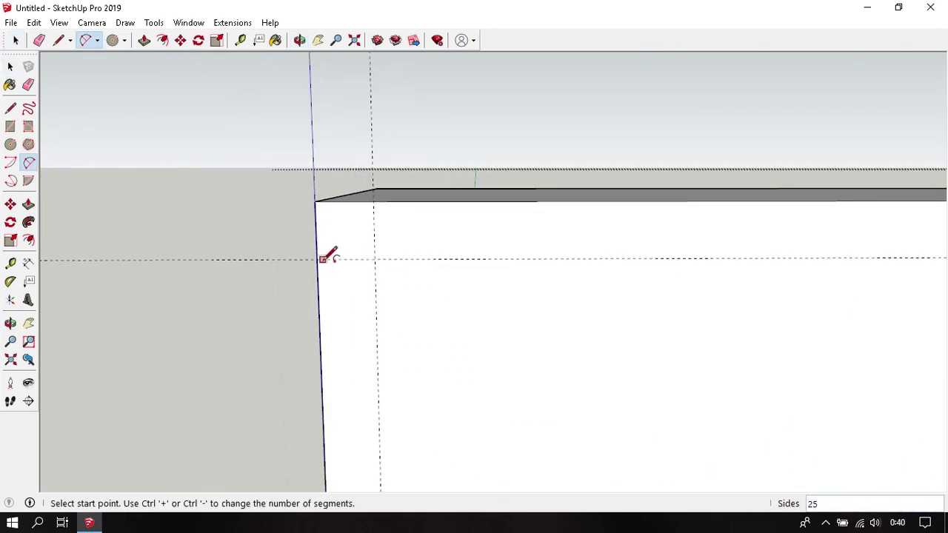
{"action": "left_click", "coordinate": [316, 259]}
{"action": "left_click", "coordinate": [374, 200]}
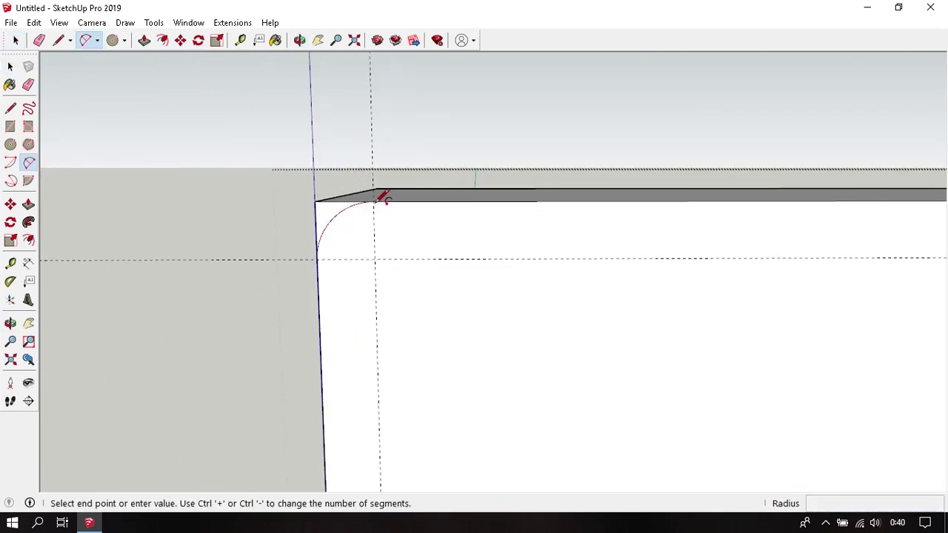
{"action": "left_click", "coordinate": [360, 197]}
{"action": "key", "text": "p"}
{"action": "key", "text": "space"}
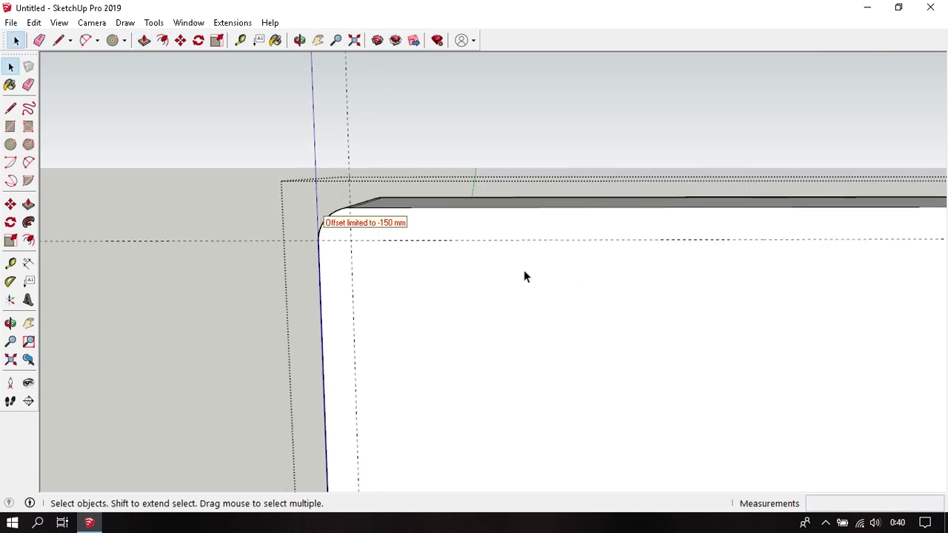
Round the block's top-right corner with an arc and push the corner piece away.
{"action": "mouse_move", "coordinate": [524, 275]}
{"action": "middle_mouse_down"}
{"action": "mouse_move", "coordinate": [259, 207]}
{"action": "mouse_move", "coordinate": [421, 244]}
{"action": "mouse_move", "coordinate": [497, 234]}
{"action": "mouse_move", "coordinate": [518, 185]}
{"action": "middle_mouse_up"}
{"action": "key", "text": "a"}
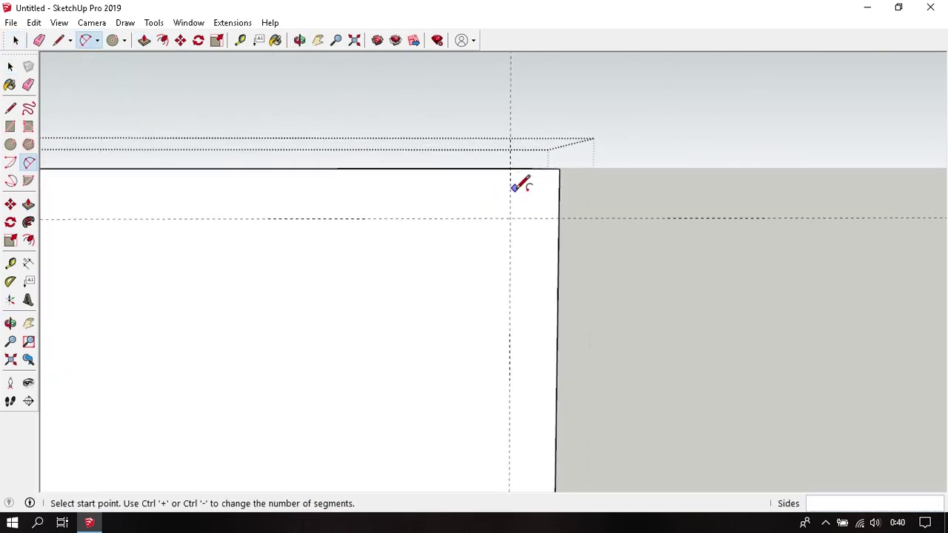
{"action": "left_click", "coordinate": [511, 168]}
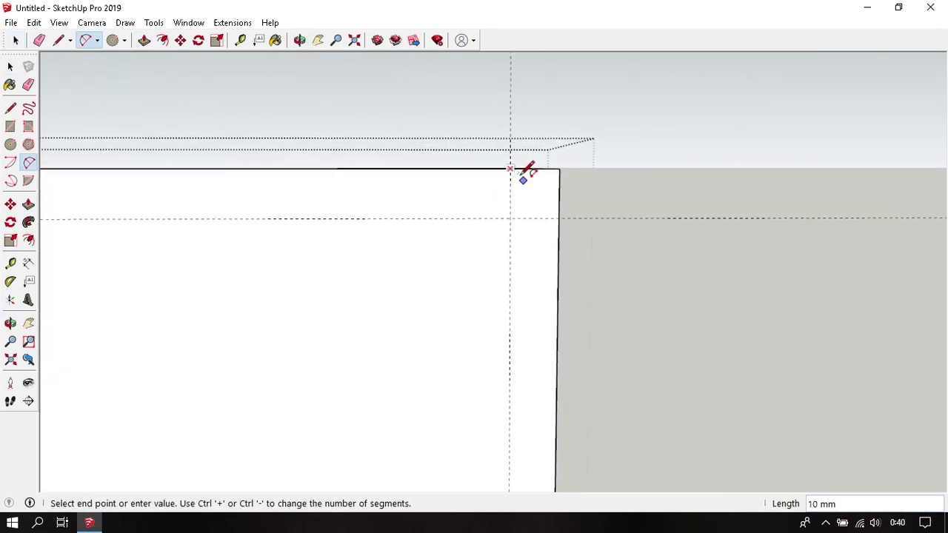
{"action": "left_click", "coordinate": [559, 212]}
{"action": "left_click", "coordinate": [563, 212]}
{"action": "key", "text": "p"}
{"action": "left_click_drag", "start_coordinate": [544, 185], "coordinate": [495, 223]}
{"action": "key", "text": "space"}
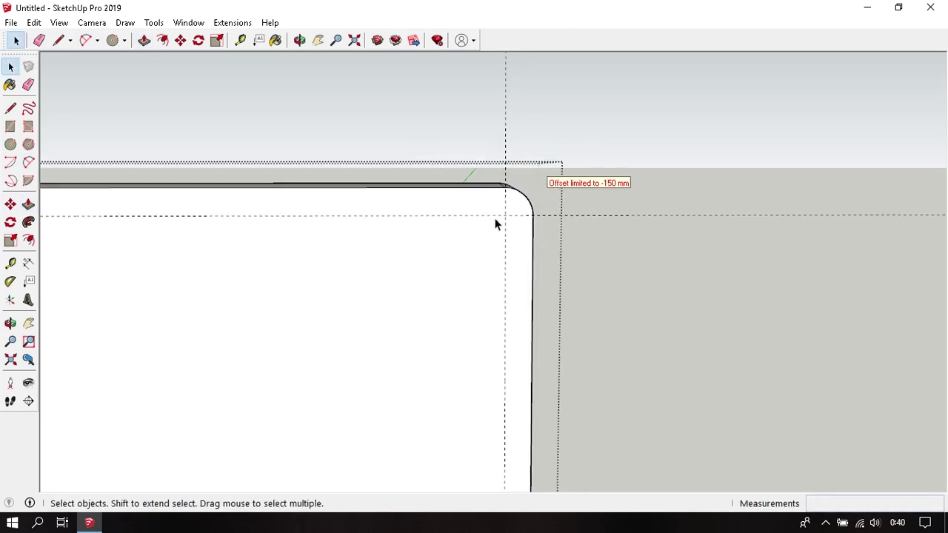
Start a corner arc at the block's bottom-left guide, then cancel it.
{"action": "scroll", "coordinate": [495, 222], "scroll_direction": "down", "scroll_amount": 3}
{"action": "middle_click_drag", "start_coordinate": [466, 256], "coordinate": [440, 175]}
{"action": "scroll", "coordinate": [268, 328], "scroll_direction": "up", "scroll_amount": 5}
{"action": "scroll", "coordinate": [267, 328], "scroll_direction": "up", "scroll_amount": 2}
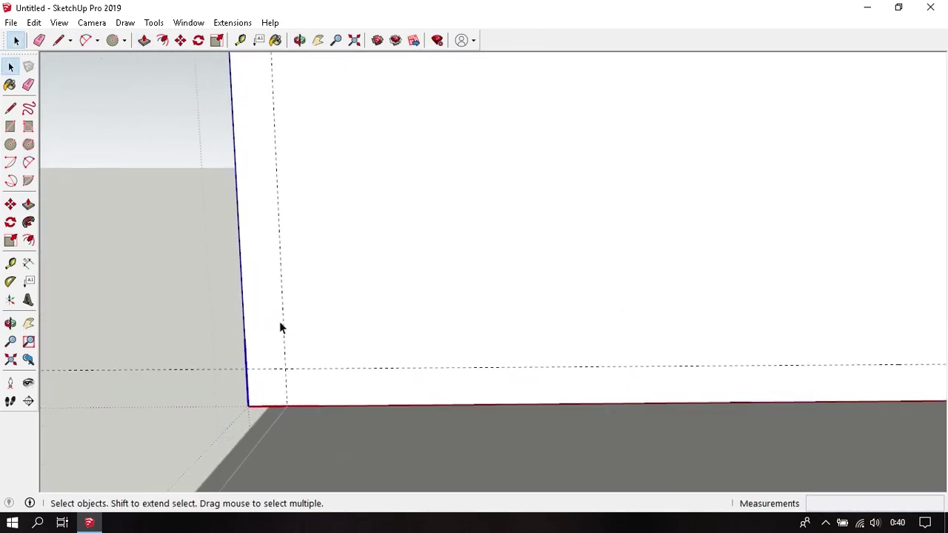
{"action": "key", "text": "a"}
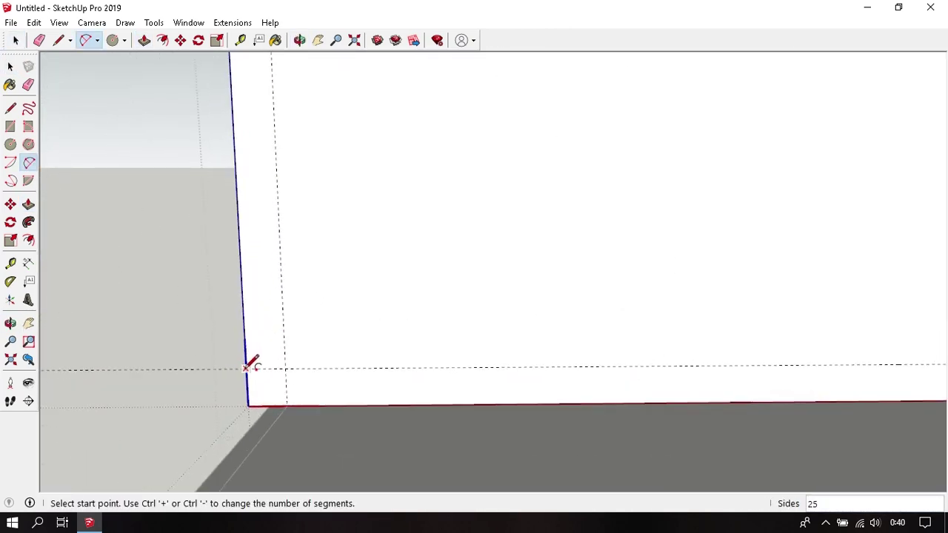
{"action": "left_click", "coordinate": [245, 368]}
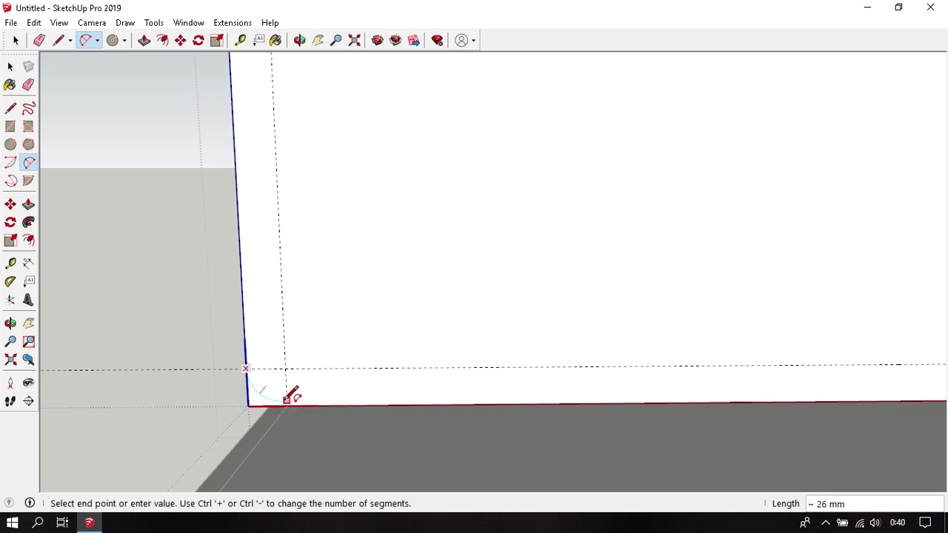
{"action": "left_click", "coordinate": [286, 400]}
{"action": "key", "text": "space"}
Draw the rounded arc at the bottom-left corner from the side edge to the bottom edge.
{"action": "middle_click_drag", "start_coordinate": [271, 393], "coordinate": [338, 381]}
{"action": "key", "text": "a"}
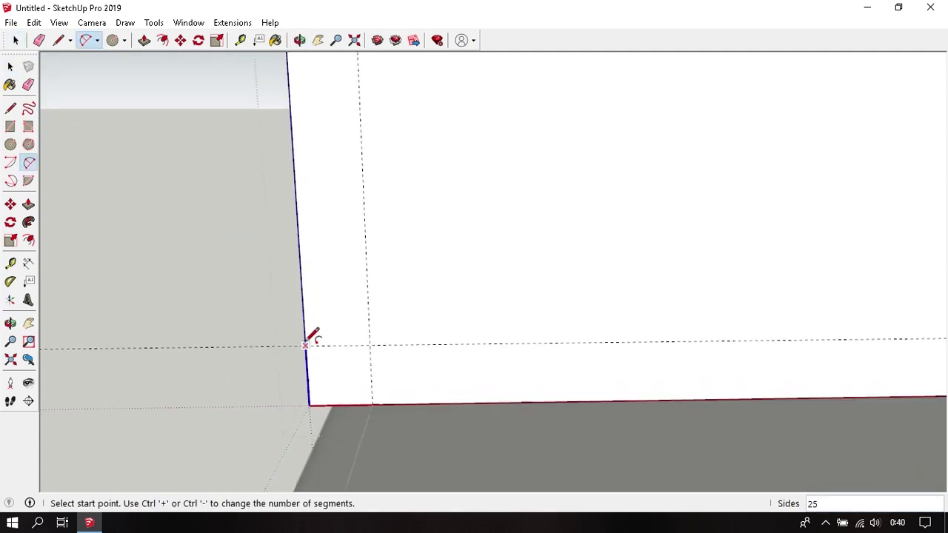
{"action": "left_click", "coordinate": [306, 346]}
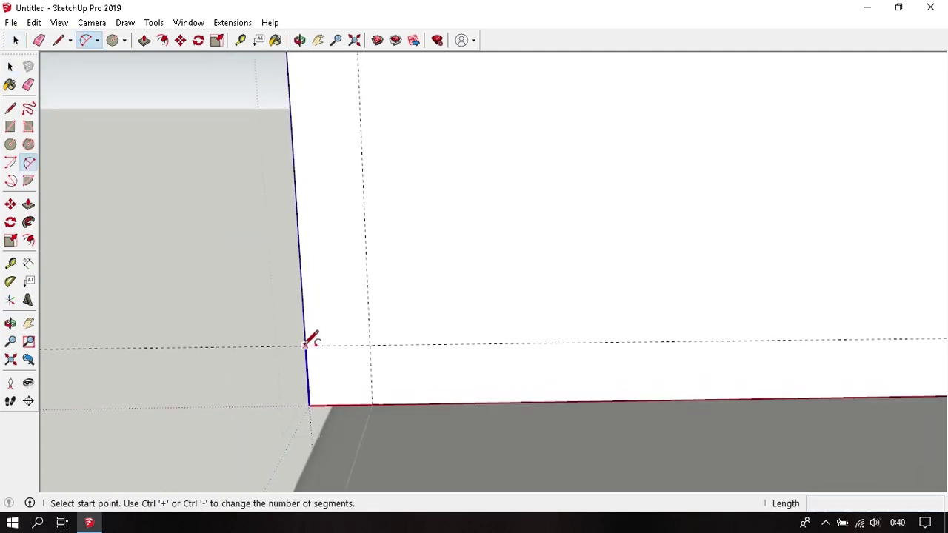
{"action": "left_click", "coordinate": [372, 402]}
{"action": "key", "text": "p"}
{"action": "key", "text": "space"}
{"action": "mouse_move", "coordinate": [328, 396]}
{"action": "middle_mouse_down"}
{"action": "mouse_move", "coordinate": [375, 363]}
{"action": "mouse_move", "coordinate": [383, 329]}
{"action": "middle_mouse_up"}
Try an arc at the bottom-right corner, then abandon it and the push.
{"action": "key", "text": "a"}
{"action": "scroll", "coordinate": [455, 346], "scroll_direction": "up", "scroll_amount": 2}
{"action": "scroll", "coordinate": [503, 353], "scroll_direction": "up", "scroll_amount": 1}
{"action": "scroll", "coordinate": [483, 387], "scroll_direction": "up", "scroll_amount": 1}
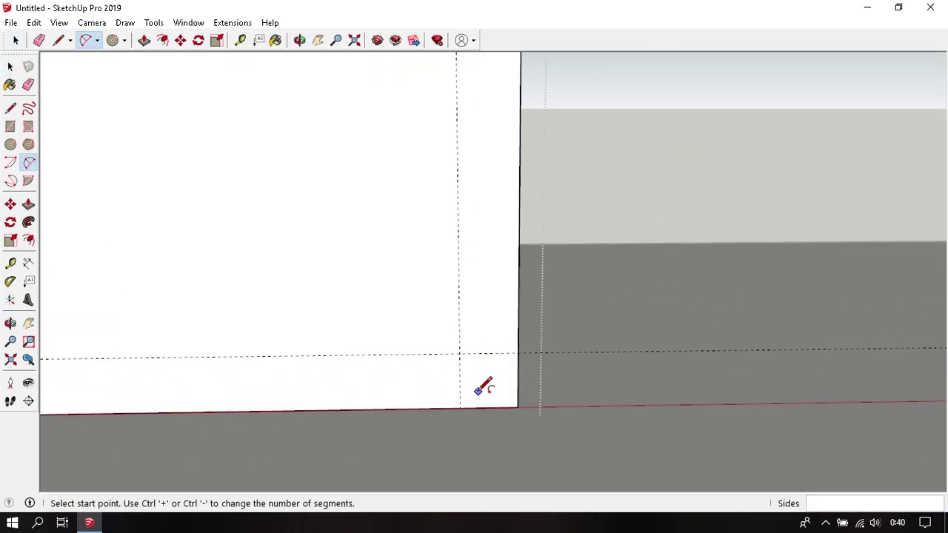
{"action": "left_click", "coordinate": [460, 406]}
{"action": "left_click", "coordinate": [523, 351]}
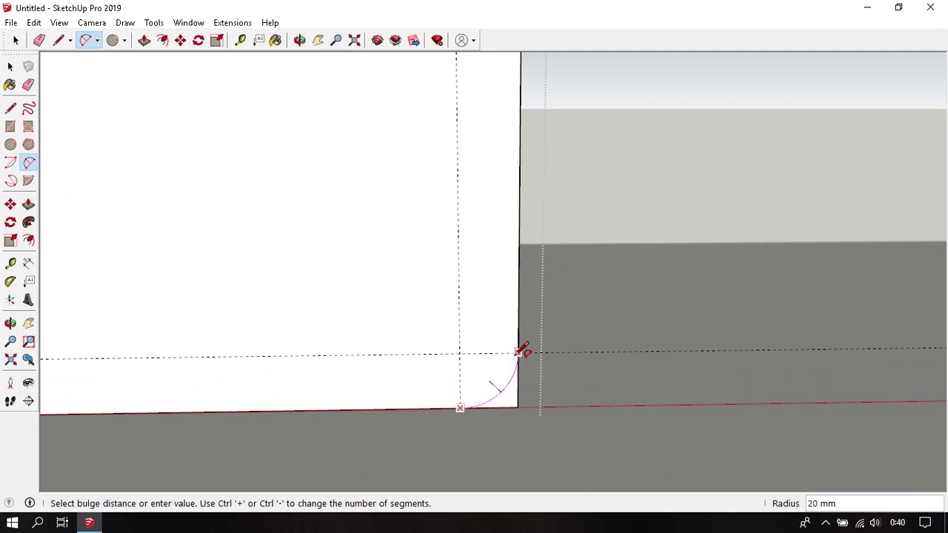
{"action": "key", "text": "p"}
{"action": "left_click", "coordinate": [511, 407]}
{"action": "key", "text": "space"}
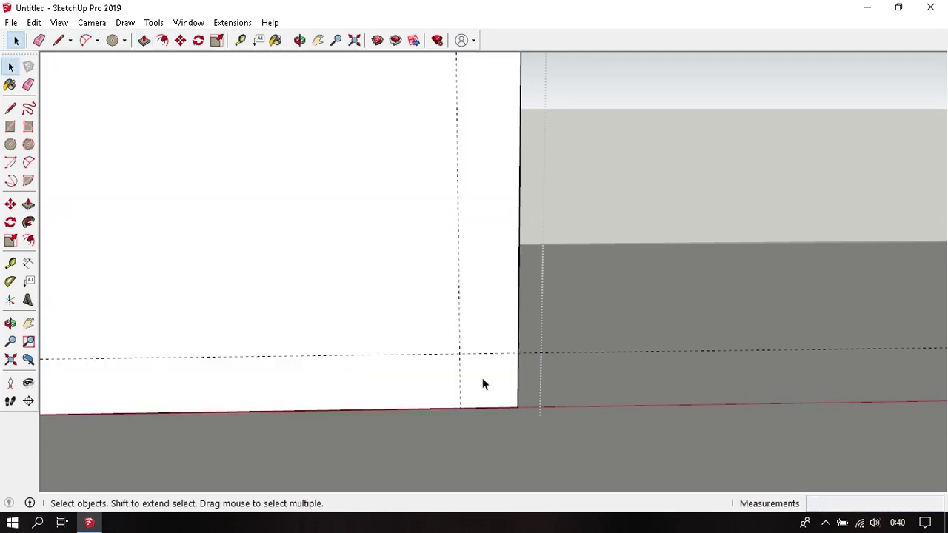
Redraw the bottom-right corner arc and push the leftover corner piece away.
{"action": "key", "text": "a"}
{"action": "left_click", "coordinate": [459, 407]}
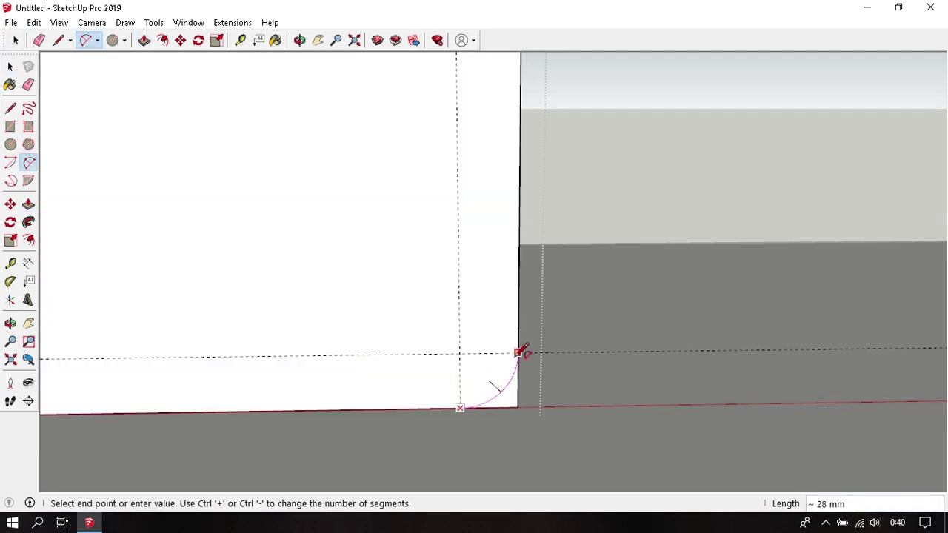
{"action": "left_click", "coordinate": [522, 353]}
{"action": "left_click", "coordinate": [522, 353]}
{"action": "key", "text": "p"}
{"action": "left_click", "coordinate": [511, 399]}
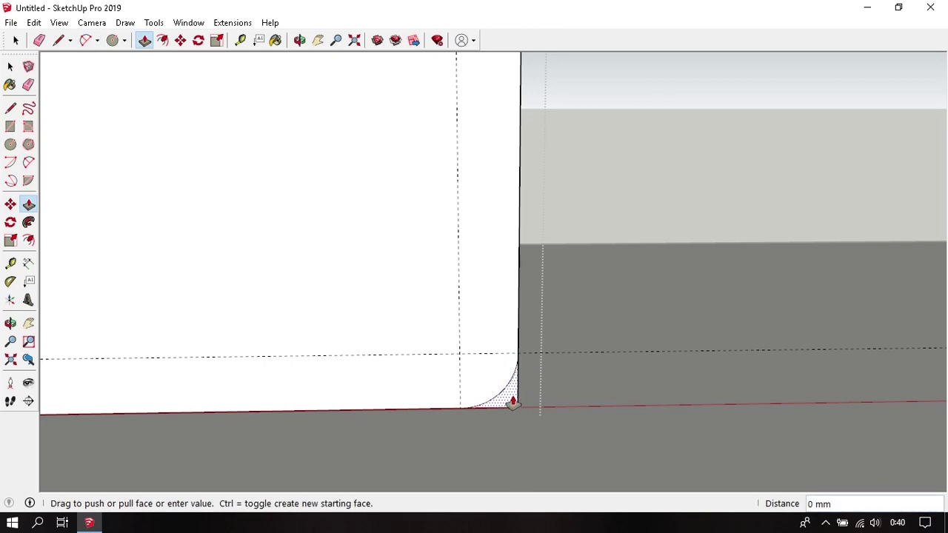
{"action": "left_click", "coordinate": [408, 388]}
{"action": "key", "text": "space"}
Orbit around the rounded back cushion box sitting on the seat slab.
{"action": "scroll", "coordinate": [408, 391], "scroll_direction": "down", "scroll_amount": 2}
{"action": "mouse_move", "coordinate": [408, 389]}
{"action": "middle_mouse_down"}
{"action": "mouse_move", "coordinate": [351, 377]}
{"action": "mouse_move", "coordinate": [355, 387]}
{"action": "middle_mouse_up"}
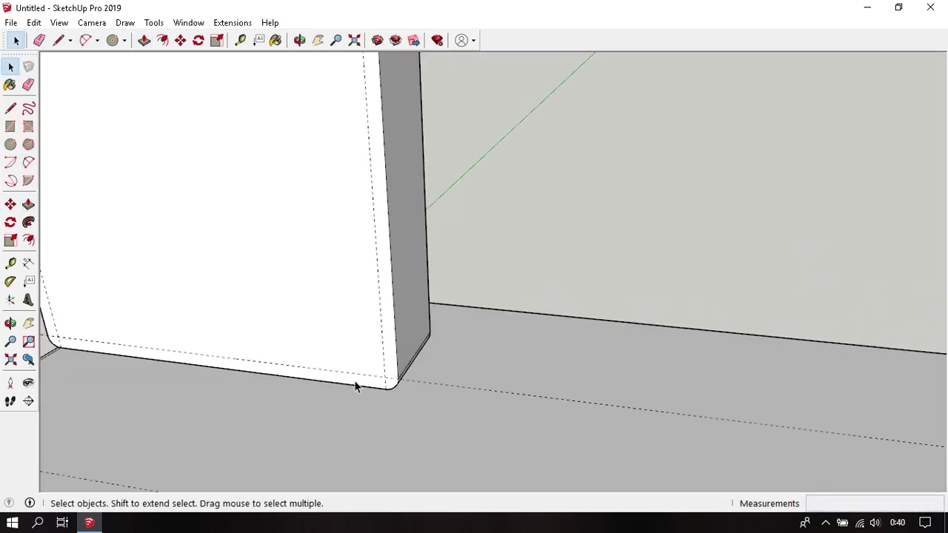
{"action": "scroll", "coordinate": [307, 300], "scroll_direction": "down", "scroll_amount": 3}
{"action": "key", "text": "o"}
{"action": "left_click_drag", "start_coordinate": [307, 300], "coordinate": [444, 297]}
{"action": "key", "text": "space"}
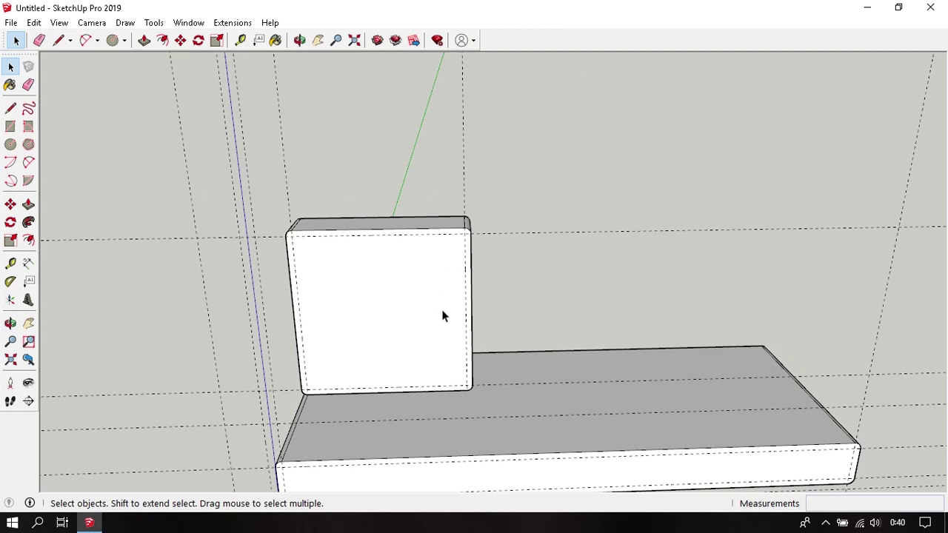
Unhide all hidden sofa parts from the Edit menu.
{"action": "left_click", "coordinate": [34, 22]}
{"action": "left_click", "coordinate": [288, 250]}
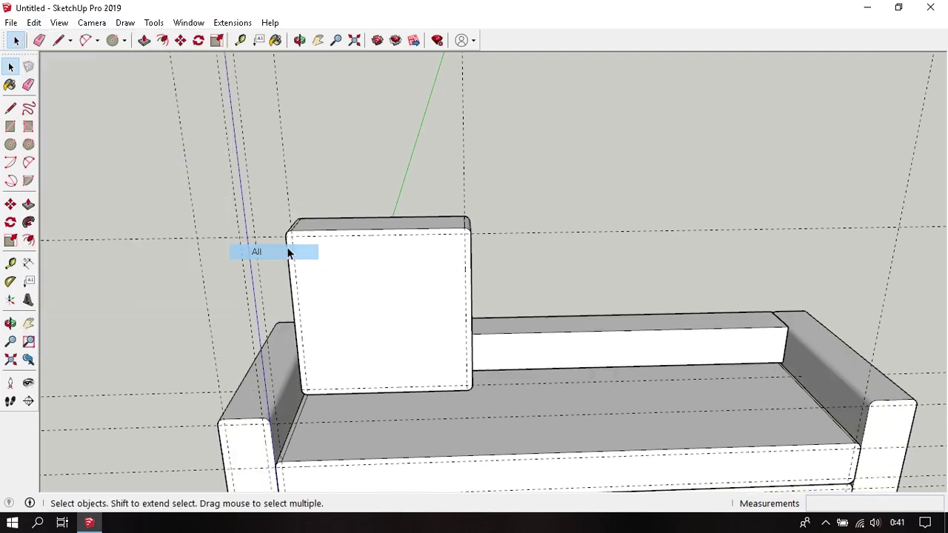
{"action": "mouse_move", "coordinate": [287, 251]}
{"action": "middle_mouse_down"}
{"action": "mouse_move", "coordinate": [474, 203]}
{"action": "mouse_move", "coordinate": [275, 208]}
{"action": "mouse_move", "coordinate": [391, 225]}
{"action": "middle_mouse_up"}
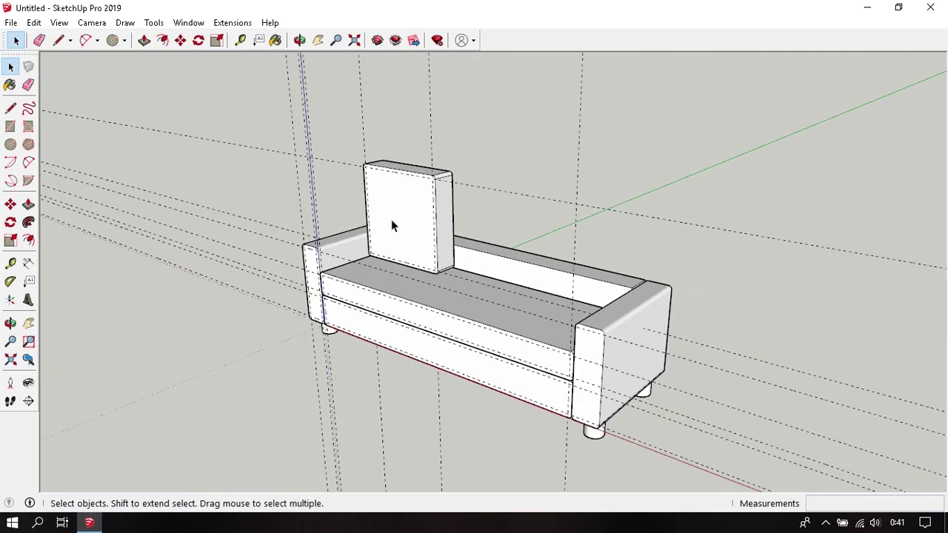
Delete all guide lines and view the sofa from a low side angle.
{"action": "left_click", "coordinate": [45, 24]}
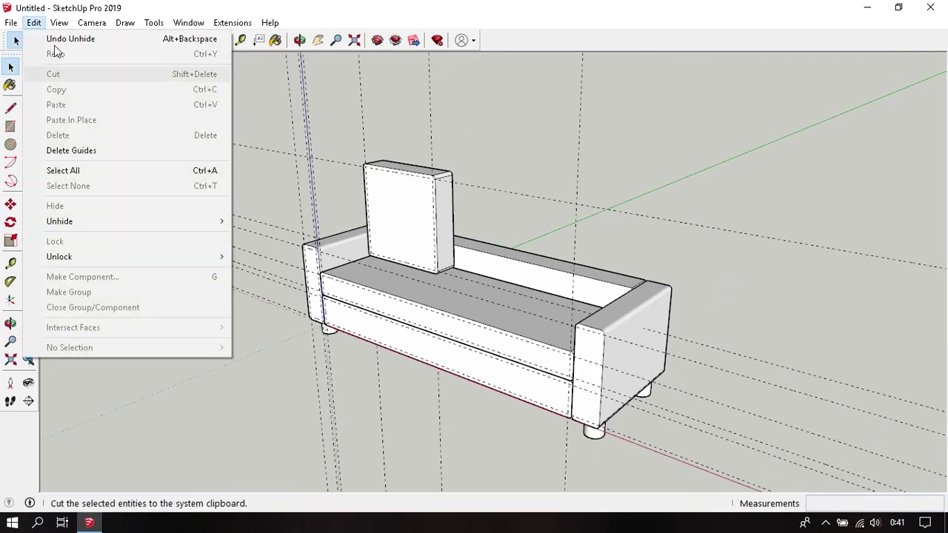
{"action": "left_click", "coordinate": [135, 151]}
{"action": "mouse_move", "coordinate": [461, 240]}
{"action": "middle_mouse_down"}
{"action": "mouse_move", "coordinate": [484, 269]}
{"action": "mouse_move", "coordinate": [428, 265]}
{"action": "mouse_move", "coordinate": [491, 286]}
{"action": "middle_mouse_up"}
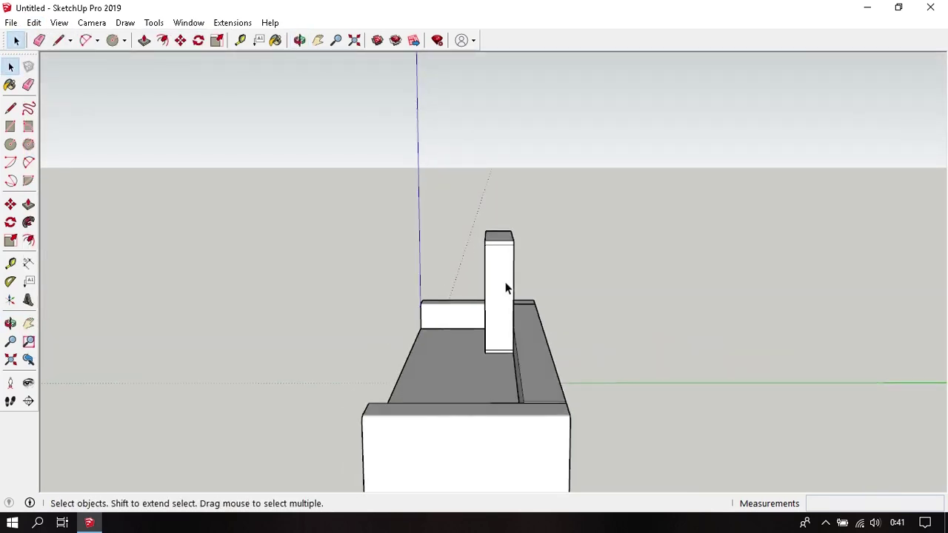
Rotate the selected back cushion 75° about a pivot on its side.
{"action": "scroll", "coordinate": [507, 288], "scroll_direction": "up", "scroll_amount": 3}
{"action": "left_click", "coordinate": [498, 267]}
{"action": "middle_click_drag", "start_coordinate": [498, 267], "coordinate": [498, 265]}
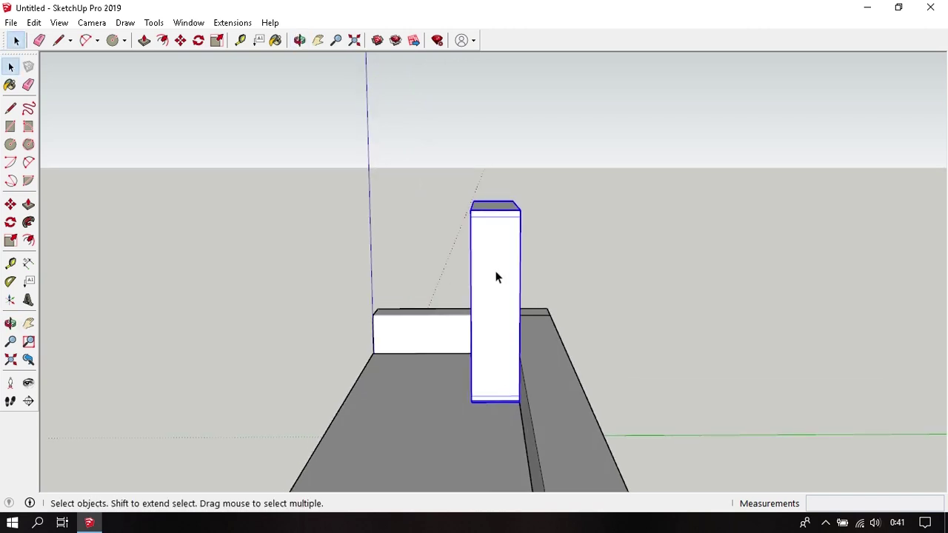
{"action": "key", "text": "m"}
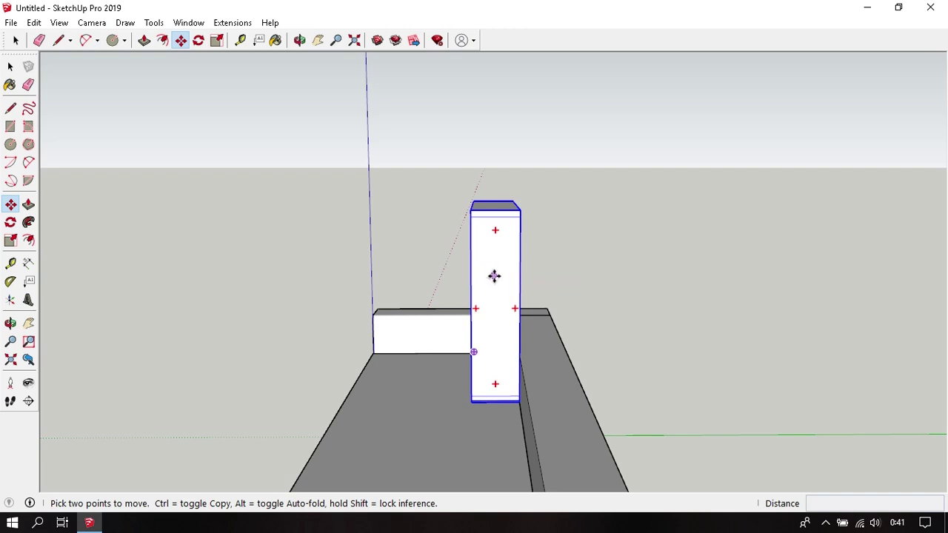
{"action": "key", "text": "q"}
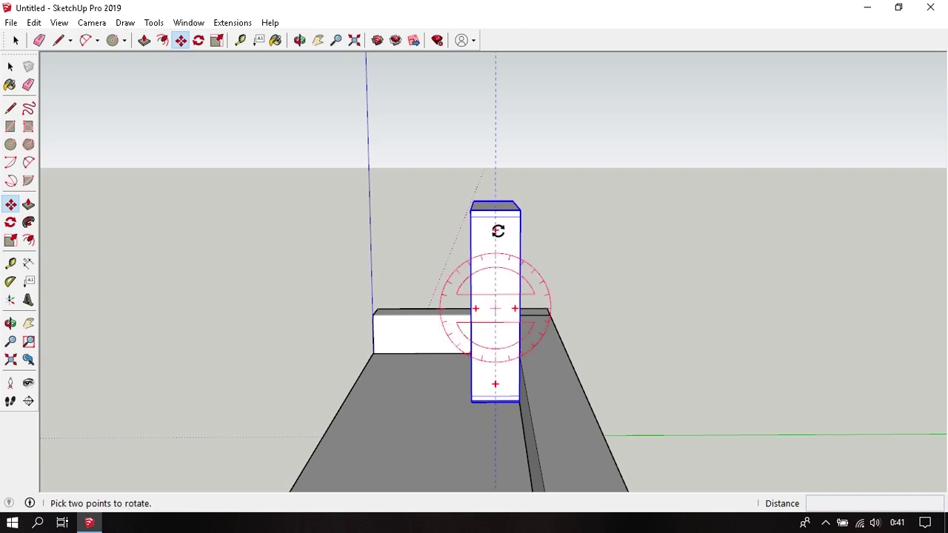
{"action": "left_click", "coordinate": [498, 231]}
{"action": "type", "text": "75"}
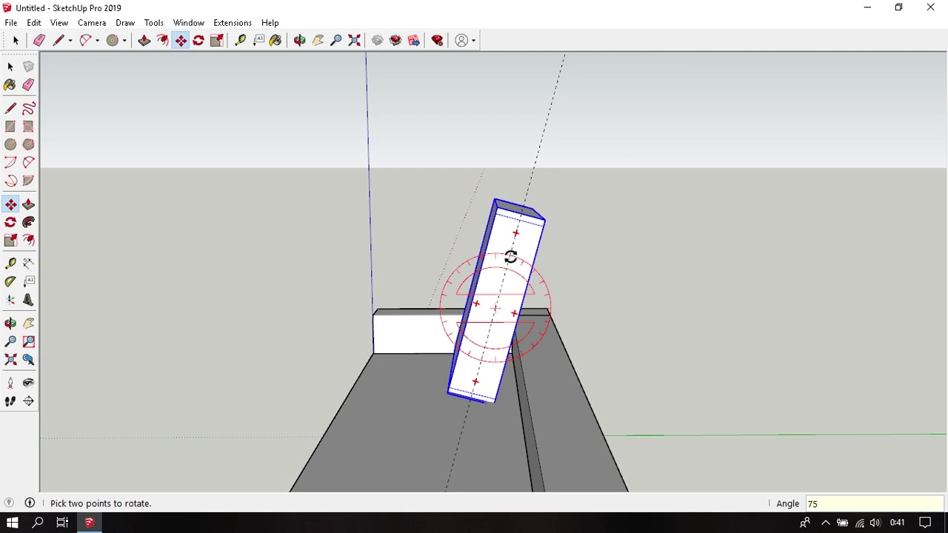
{"action": "key", "text": "Return"}
{"action": "key", "text": "space"}
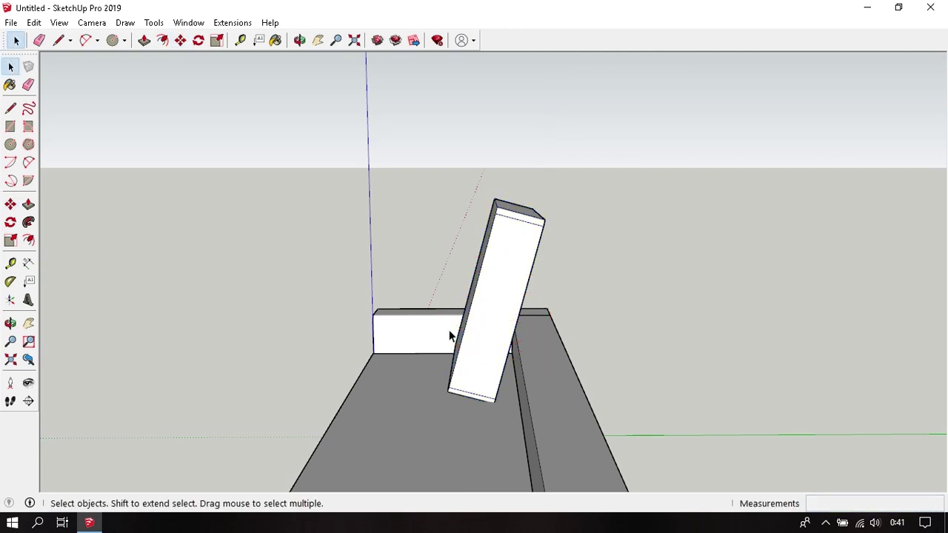
{"action": "mouse_move", "coordinate": [451, 337]}
{"action": "middle_mouse_down"}
{"action": "mouse_move", "coordinate": [874, 379]}
{"action": "mouse_move", "coordinate": [663, 308]}
{"action": "mouse_move", "coordinate": [472, 314]}
{"action": "mouse_move", "coordinate": [457, 306]}
{"action": "mouse_move", "coordinate": [464, 250]}
{"action": "middle_mouse_up"}
Copy the tilted back cushion to sit directly beside the original.
{"action": "left_click", "coordinate": [469, 270]}
{"action": "scroll", "coordinate": [468, 274], "scroll_direction": "up", "scroll_amount": 2}
{"action": "scroll", "coordinate": [469, 274], "scroll_direction": "up", "scroll_amount": 1}
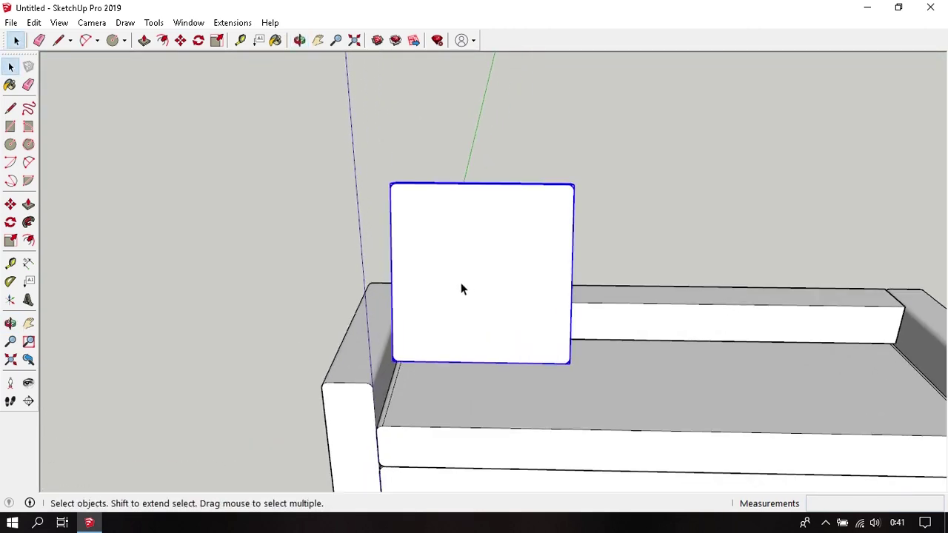
{"action": "key", "text": "m"}
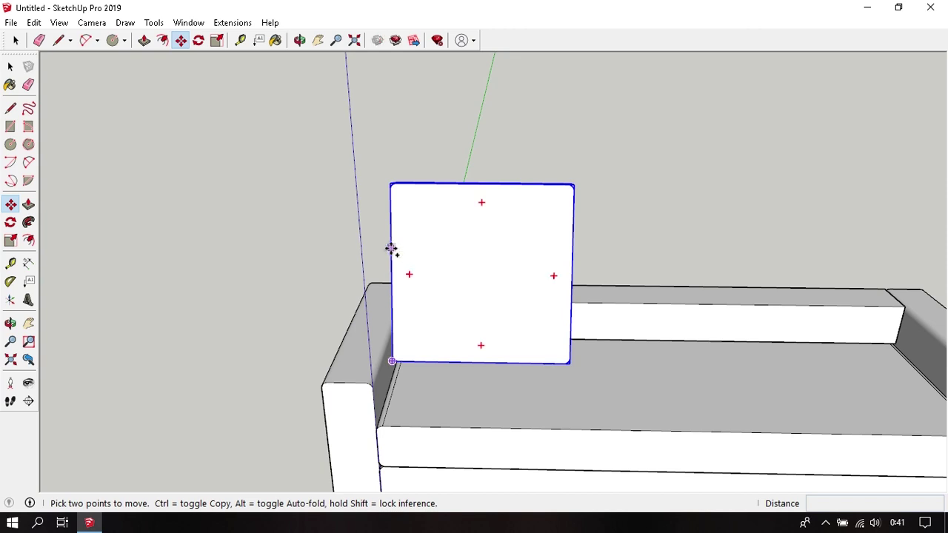
{"action": "key", "text": "ctrl"}
{"action": "left_click", "coordinate": [392, 248]}
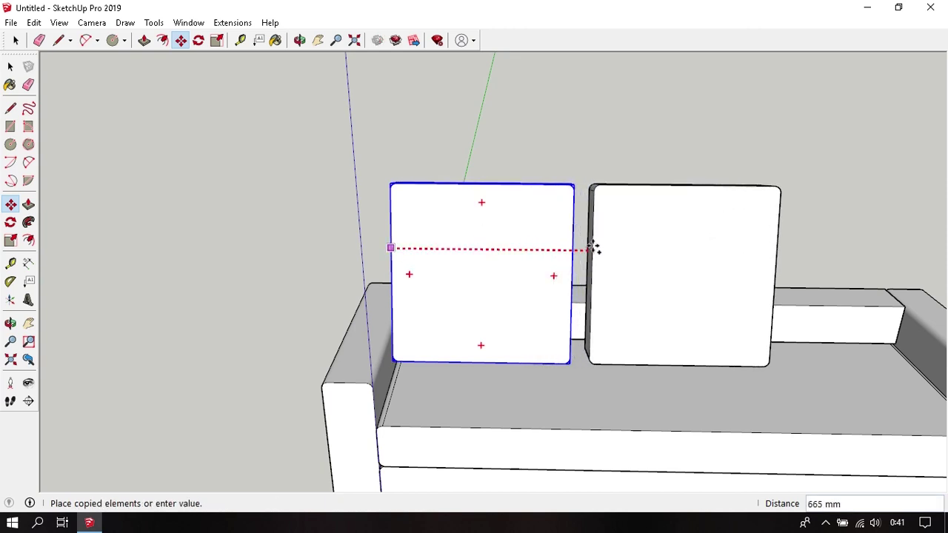
{"action": "left_click", "coordinate": [575, 248]}
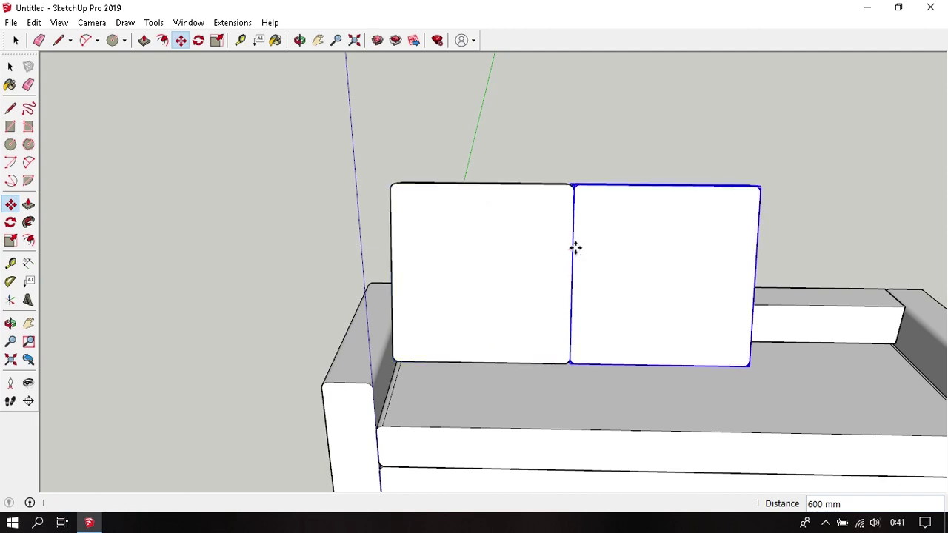
Copy the cushion again to place a third cushion at the right end of the sofa back.
{"action": "key", "text": "ctrl"}
{"action": "left_click", "coordinate": [572, 249]}
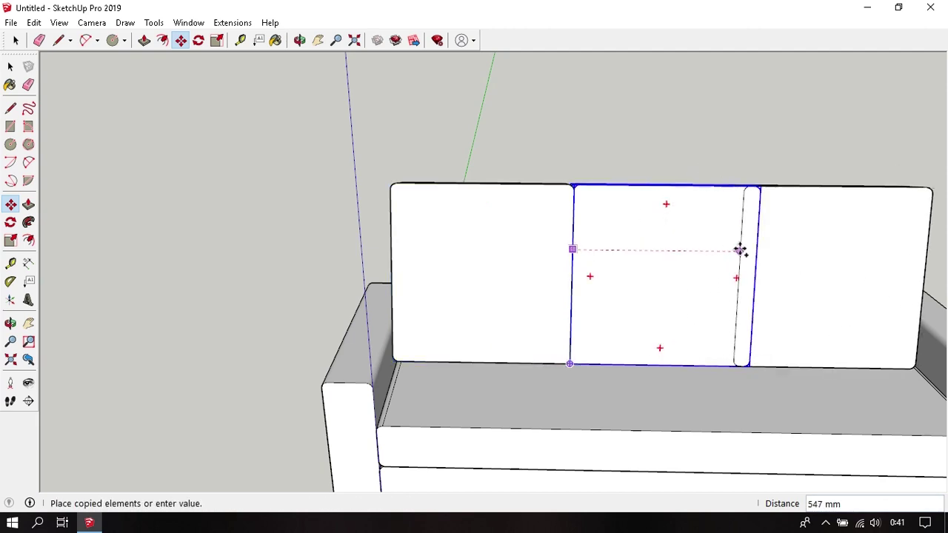
{"action": "left_click", "coordinate": [756, 252]}
{"action": "scroll", "coordinate": [736, 267], "scroll_direction": "down", "scroll_amount": 3}
{"action": "scroll", "coordinate": [503, 322], "scroll_direction": "down", "scroll_amount": 2}
{"action": "key", "text": "space"}
{"action": "left_click", "coordinate": [529, 228]}
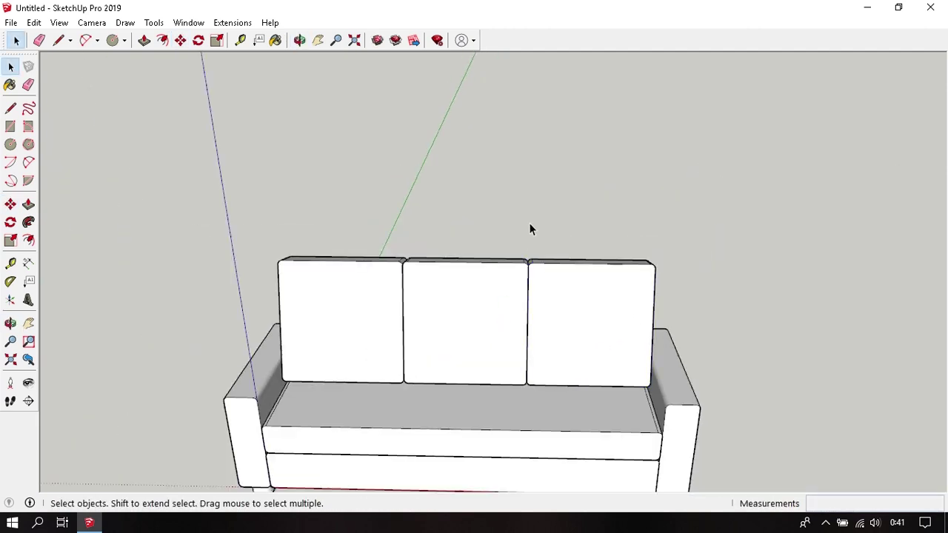
{"action": "mouse_move", "coordinate": [529, 224]}
{"action": "middle_mouse_down"}
{"action": "mouse_move", "coordinate": [646, 271]}
{"action": "mouse_move", "coordinate": [394, 214]}
{"action": "mouse_move", "coordinate": [618, 345]}
{"action": "mouse_move", "coordinate": [558, 286]}
{"action": "mouse_move", "coordinate": [461, 271]}
{"action": "mouse_move", "coordinate": [457, 297]}
{"action": "mouse_move", "coordinate": [629, 345]}
{"action": "middle_mouse_up"}
Select all three back cushions together (right, middle and left).
{"action": "key", "text": "o"}
{"action": "scroll", "coordinate": [459, 331], "scroll_direction": "up", "scroll_amount": 2}
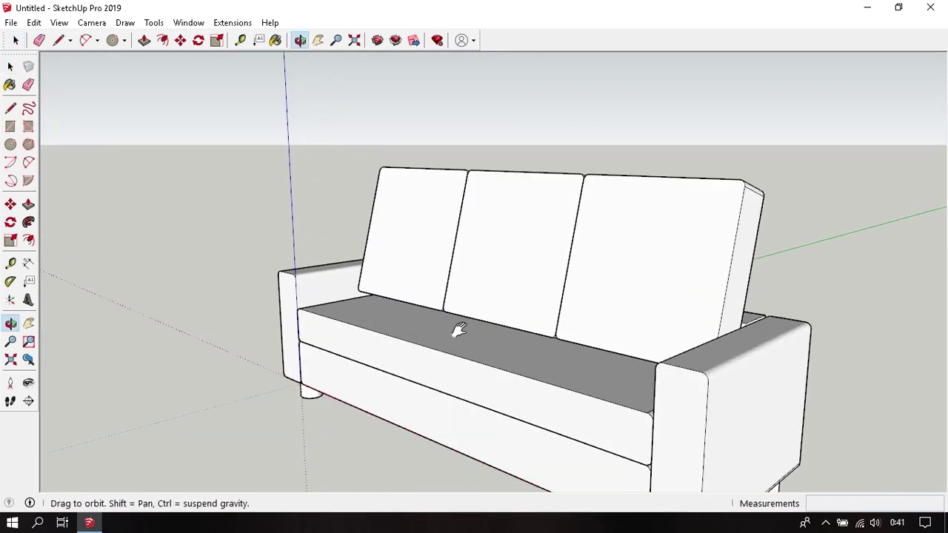
{"action": "key", "text": "space"}
{"action": "mouse_move", "coordinate": [458, 332]}
{"action": "middle_mouse_down"}
{"action": "mouse_move", "coordinate": [672, 307]}
{"action": "mouse_move", "coordinate": [556, 338]}
{"action": "mouse_move", "coordinate": [476, 317]}
{"action": "middle_mouse_up"}
{"action": "left_click", "coordinate": [474, 319]}
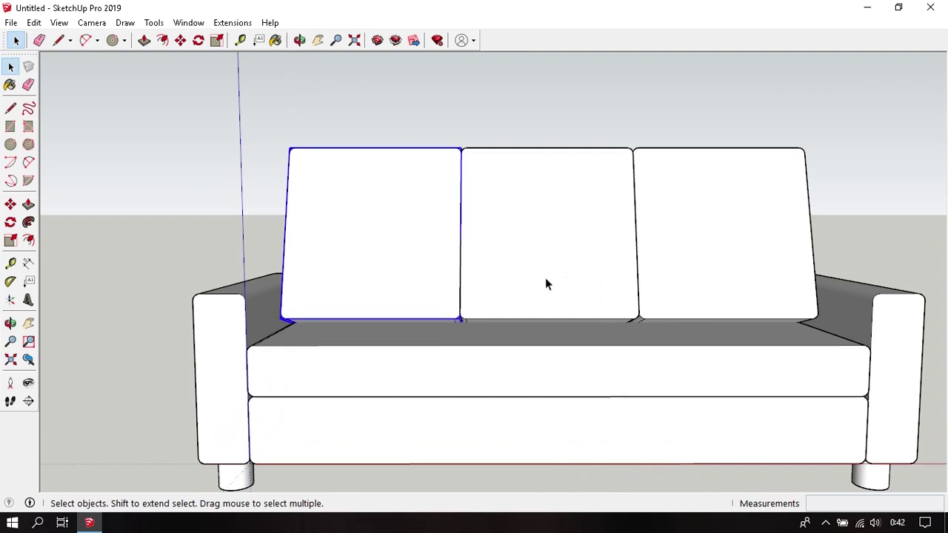
{"action": "left_click", "coordinate": [546, 283], "text": "shift"}
{"action": "key", "text": "ctrl+t"}
{"action": "left_click", "coordinate": [751, 245]}
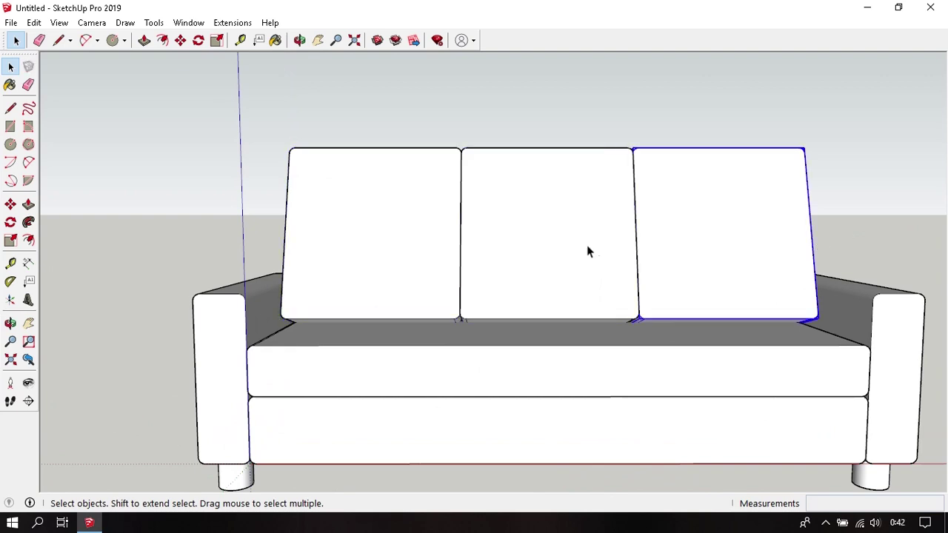
{"action": "left_click", "coordinate": [588, 252], "text": "shift"}
{"action": "left_click", "coordinate": [440, 248], "text": "shift"}
{"action": "scroll", "coordinate": [435, 322], "scroll_direction": "up", "scroll_amount": 3}
{"action": "middle_click_drag", "start_coordinate": [436, 322], "coordinate": [585, 326]}
{"action": "scroll", "coordinate": [580, 344], "scroll_direction": "up", "scroll_amount": 2}
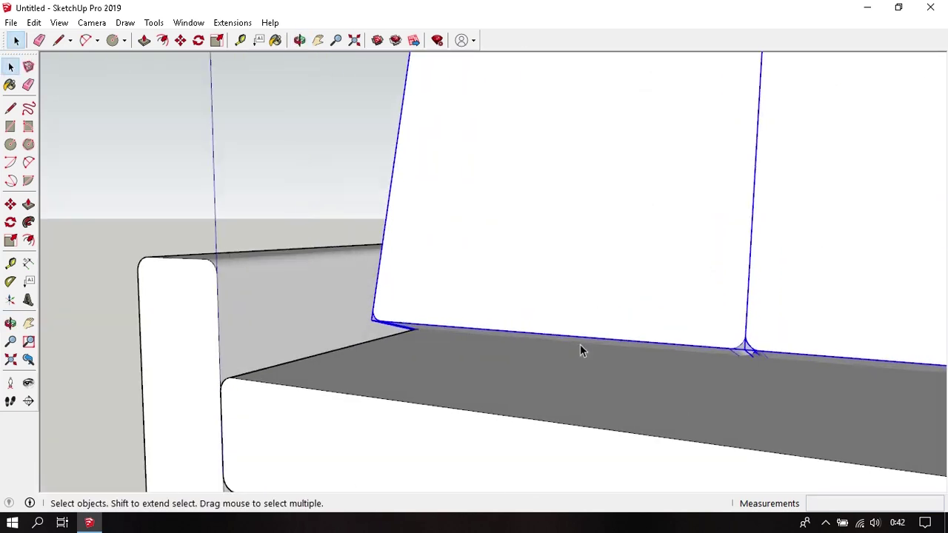
Move the cushions down 5 mm, then further, about 30 mm in all, onto the seat.
{"action": "type", "text": "m"}
{"action": "type", "text": "5"}
{"action": "key", "text": "Return"}
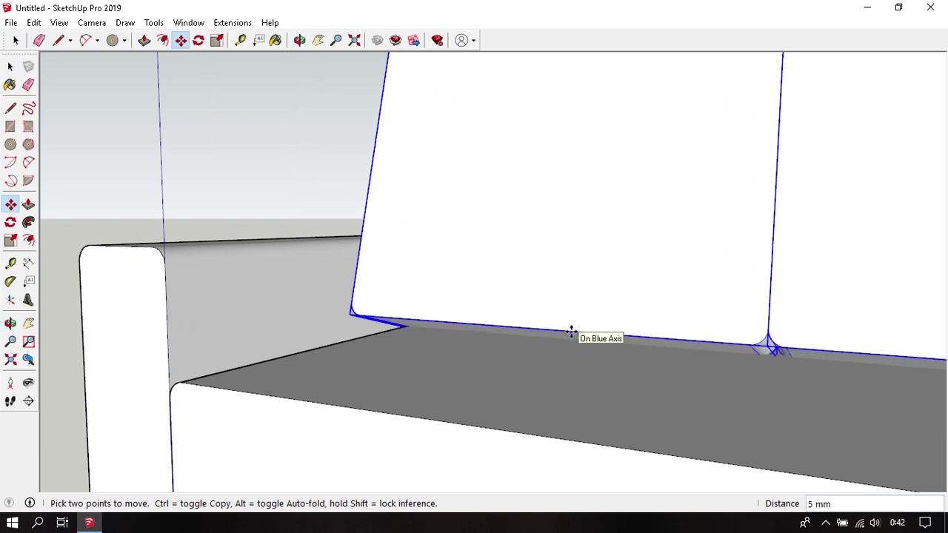
{"action": "left_click", "coordinate": [571, 334]}
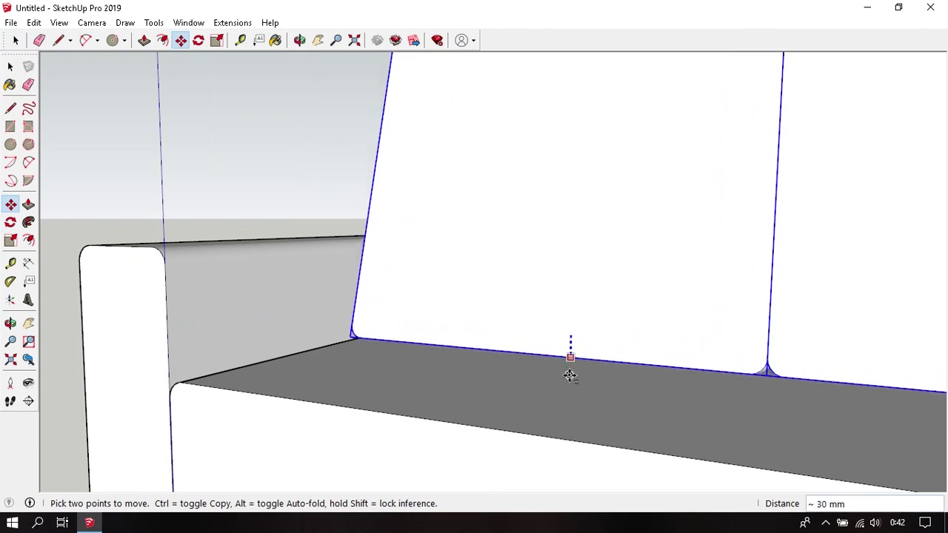
{"action": "key", "text": "space"}
{"action": "scroll", "coordinate": [570, 377], "scroll_direction": "down", "scroll_amount": 3}
{"action": "scroll", "coordinate": [418, 192], "scroll_direction": "down", "scroll_amount": 3}
{"action": "mouse_move", "coordinate": [468, 250]}
{"action": "middle_mouse_down"}
{"action": "mouse_move", "coordinate": [455, 331]}
{"action": "mouse_move", "coordinate": [614, 339]}
{"action": "mouse_move", "coordinate": [775, 294]}
{"action": "mouse_move", "coordinate": [567, 341]}
{"action": "mouse_move", "coordinate": [468, 345]}
{"action": "mouse_move", "coordinate": [531, 321]}
{"action": "mouse_move", "coordinate": [217, 262]}
{"action": "mouse_move", "coordinate": [294, 276]}
{"action": "mouse_move", "coordinate": [846, 301]}
{"action": "middle_mouse_up"}
{"action": "mouse_move", "coordinate": [602, 334]}
{"action": "middle_mouse_down", "text": "shift"}
{"action": "mouse_move", "coordinate": [593, 340]}
{"action": "mouse_move", "coordinate": [713, 363]}
{"action": "mouse_move", "coordinate": [659, 350]}
{"action": "middle_mouse_up", "text": "shift"}
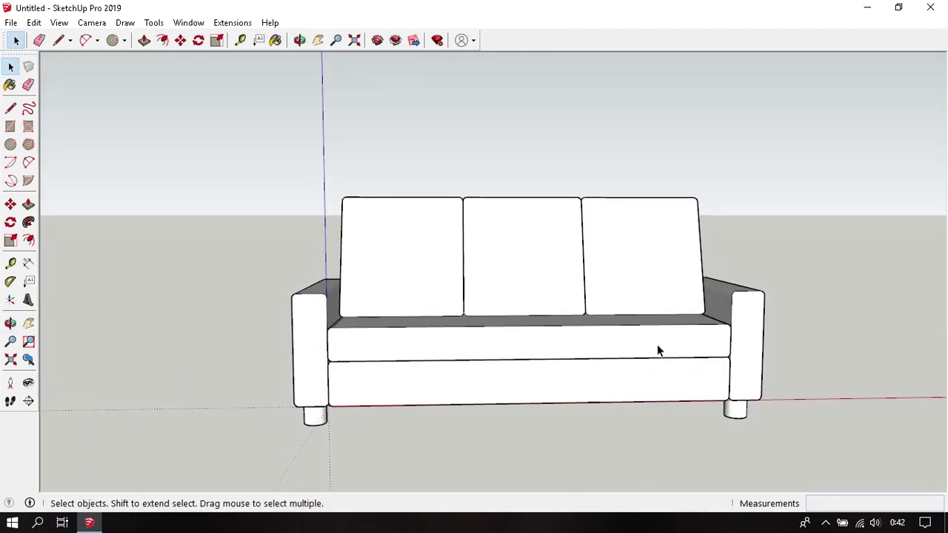